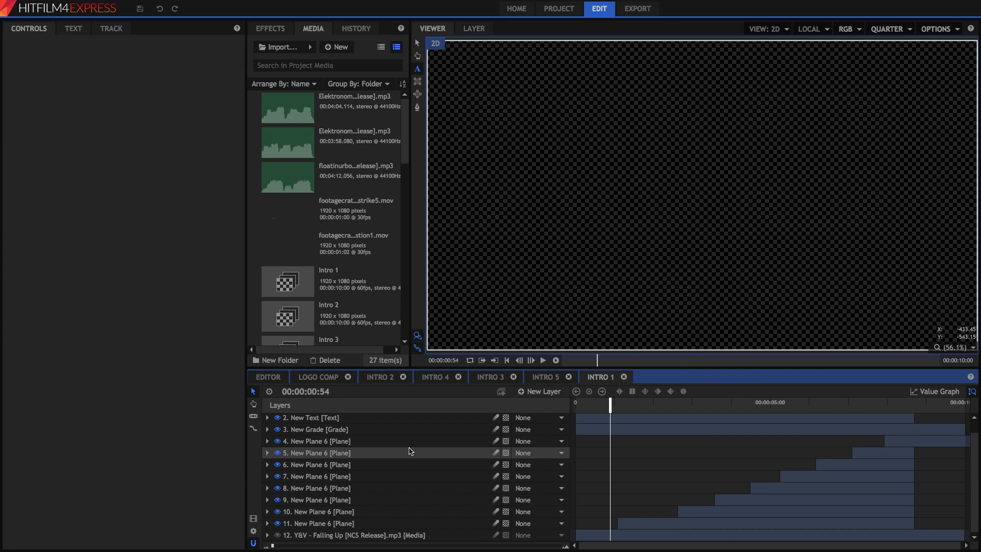
Move the playhead to about 2 s and switch viewer quality from Quarter to Full.
scroll(409, 451, up, 1)
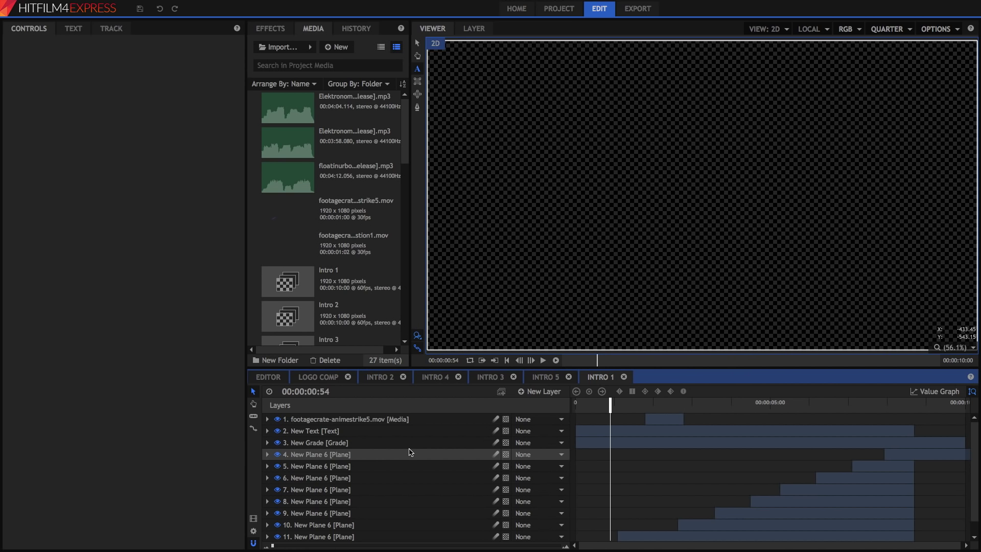
scroll(368, 415, down, 1)
scroll(372, 420, up, 1)
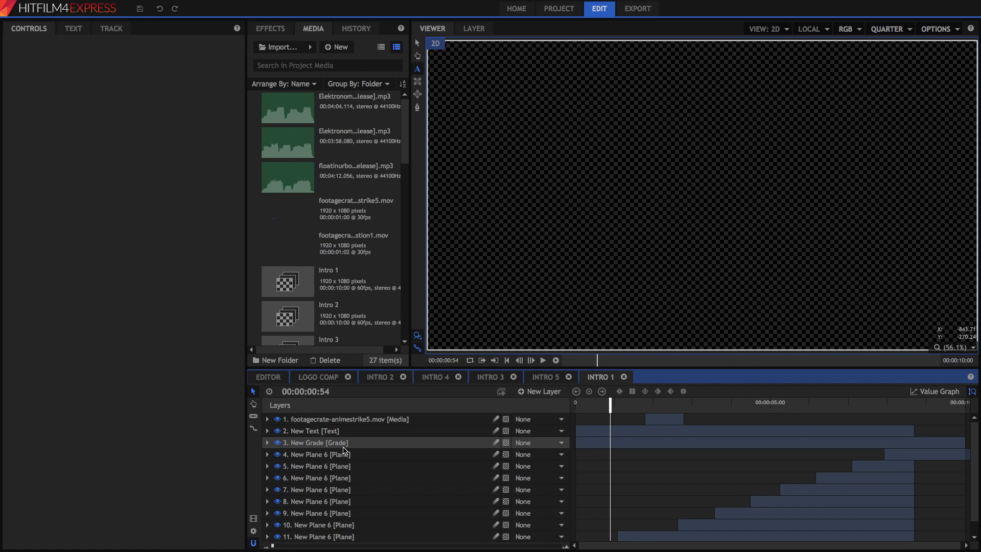
drag(630, 402, 653, 402)
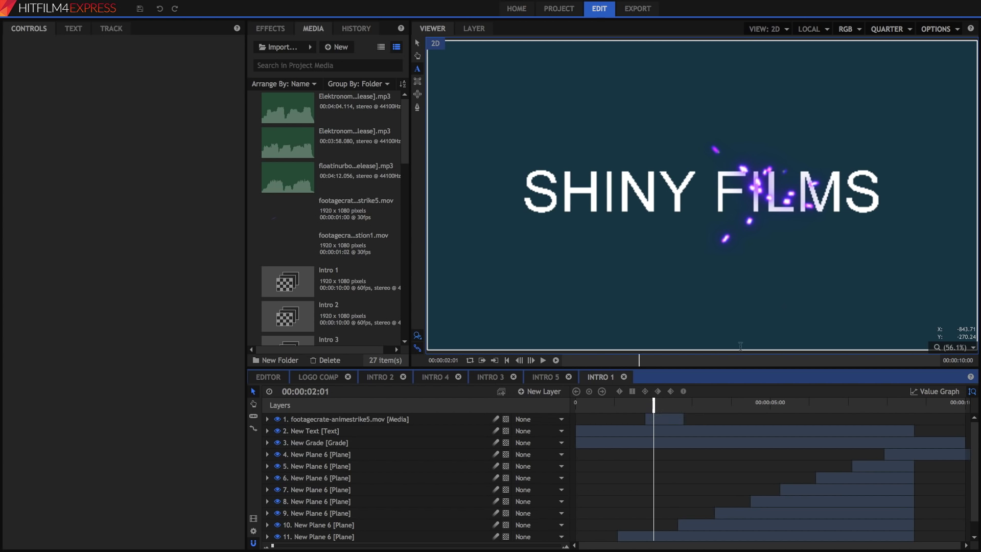
click(889, 29)
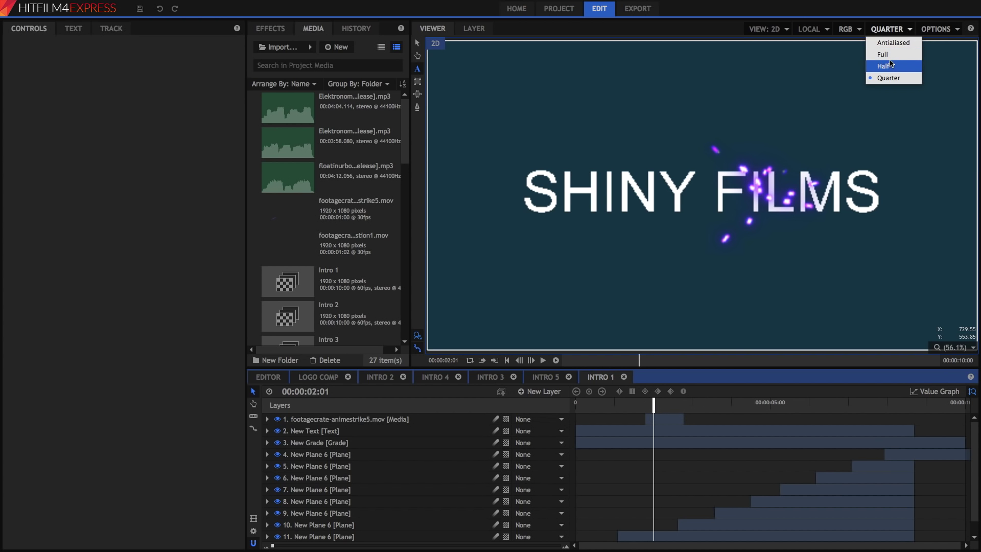
click(889, 55)
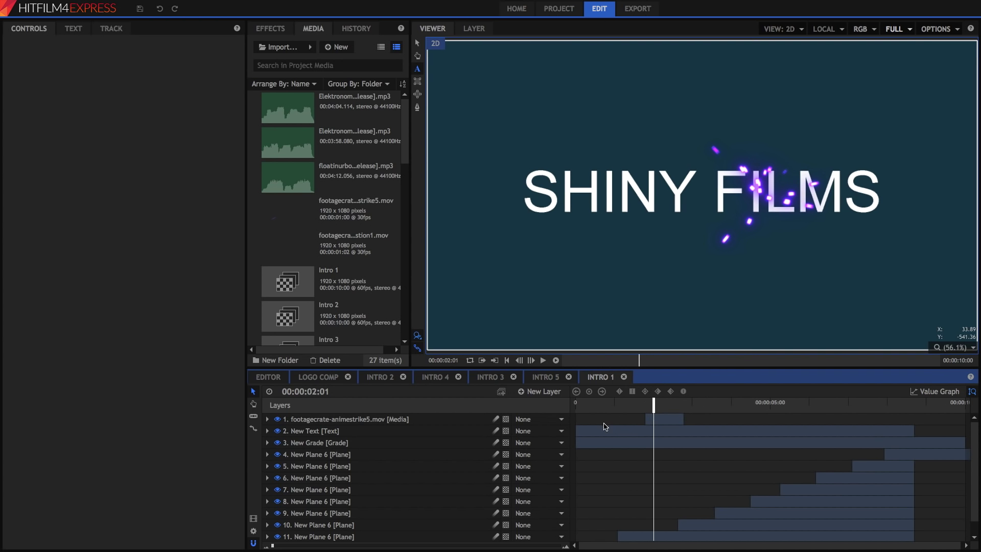
Step back a few frames to the strike and select the animestrike5 layer.
scroll(358, 513, down, 1)
click(358, 537)
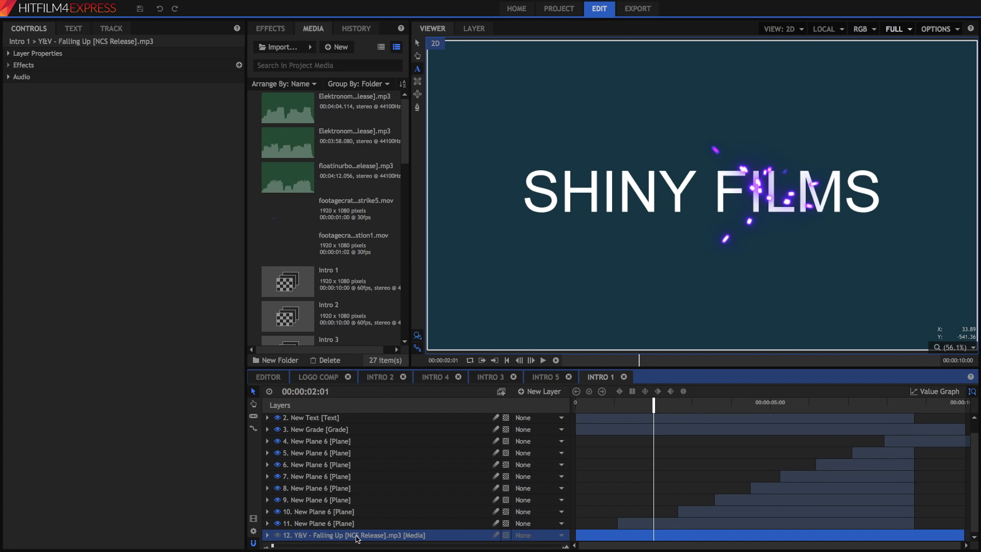
scroll(408, 498, up, 1)
key(Left)
key(Left)
key(Left)
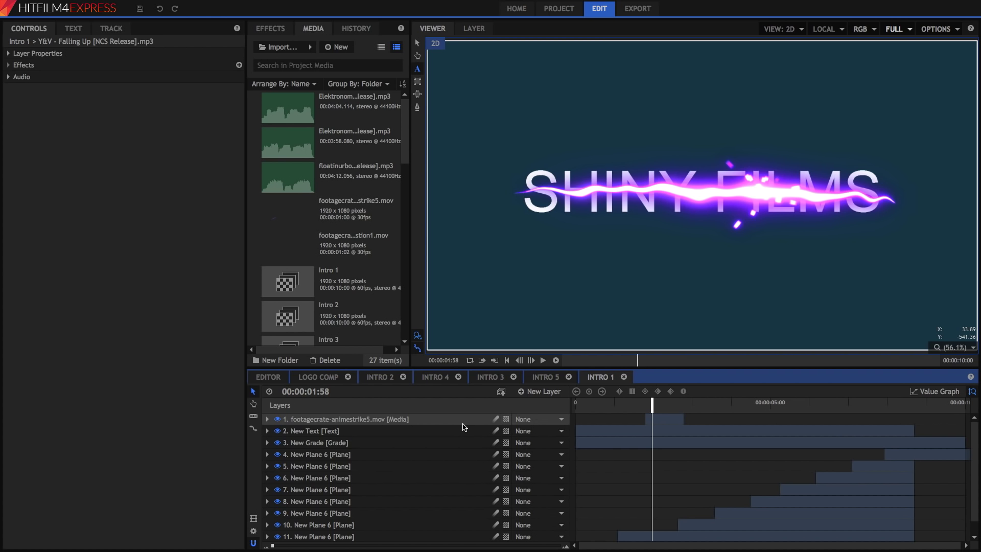
click(463, 422)
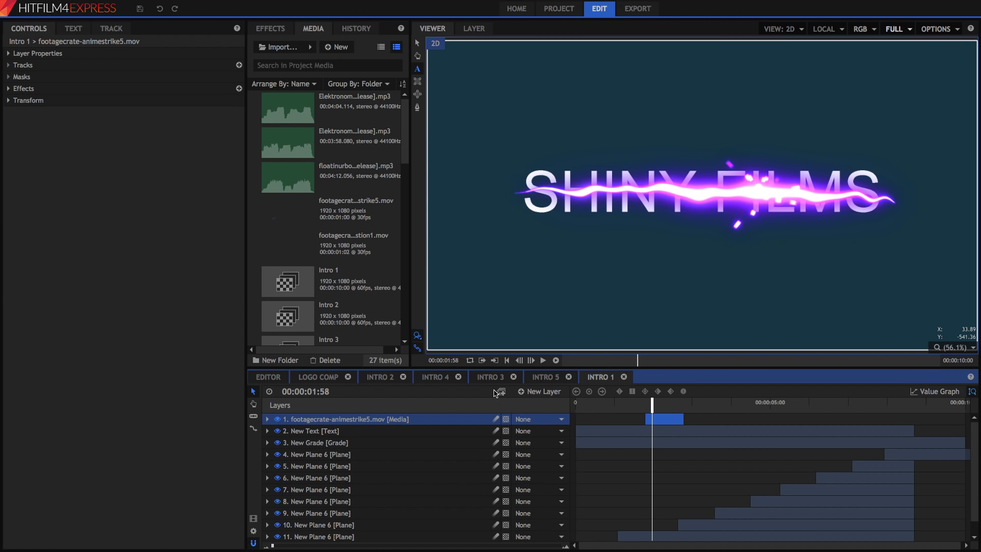
Replay the intro and step through plane layer 11's Transform slide-in.
drag(652, 403, 603, 407)
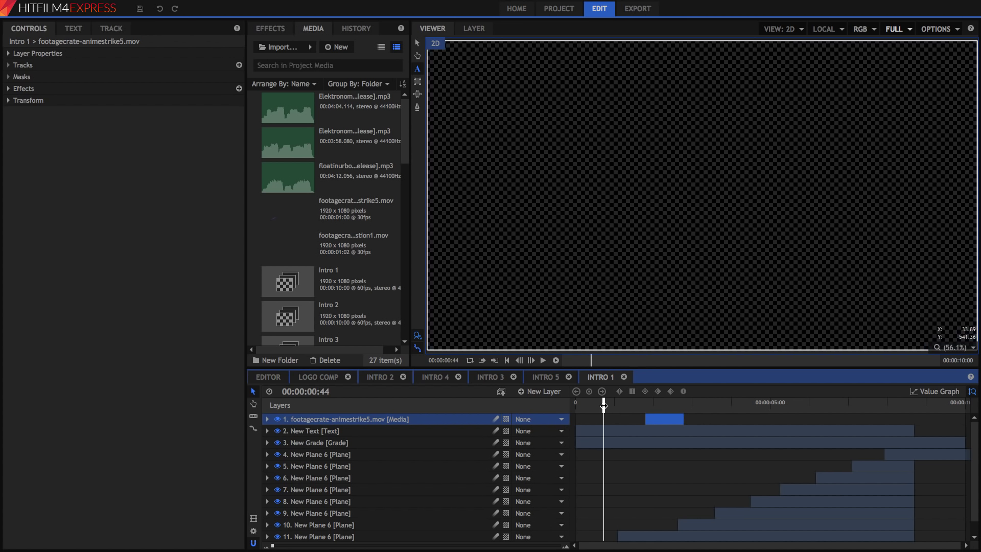
key(space)
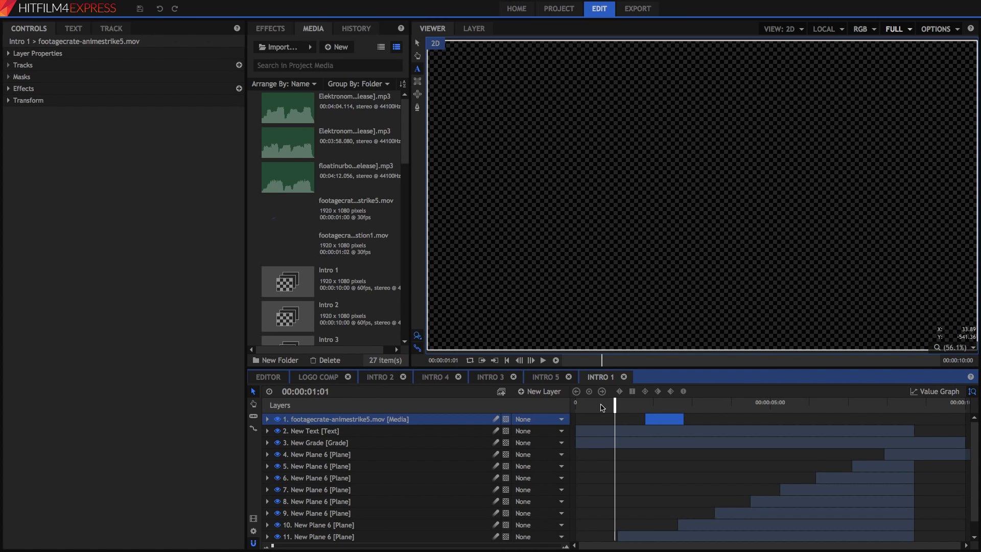
scroll(315, 534, down, 1)
click(322, 527)
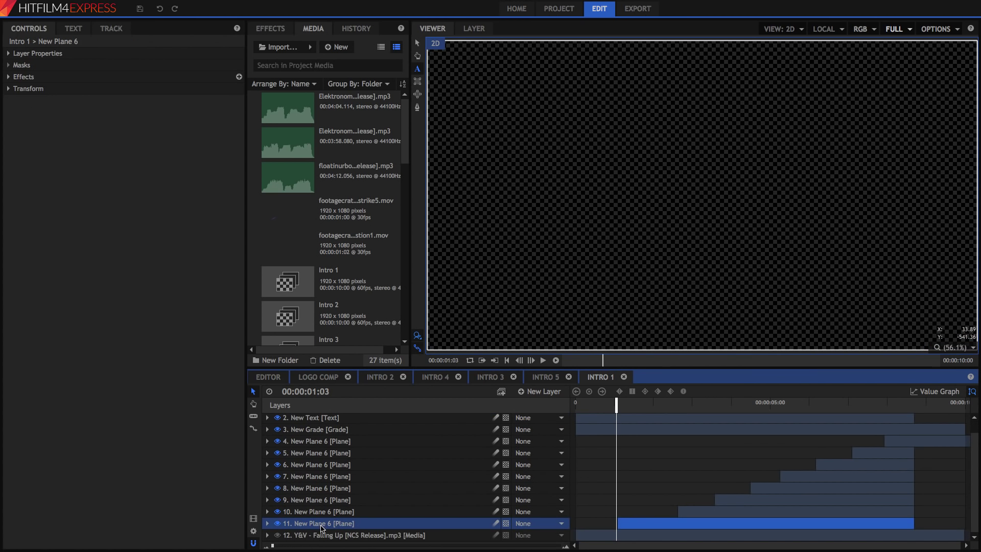
click(267, 523)
click(287, 523)
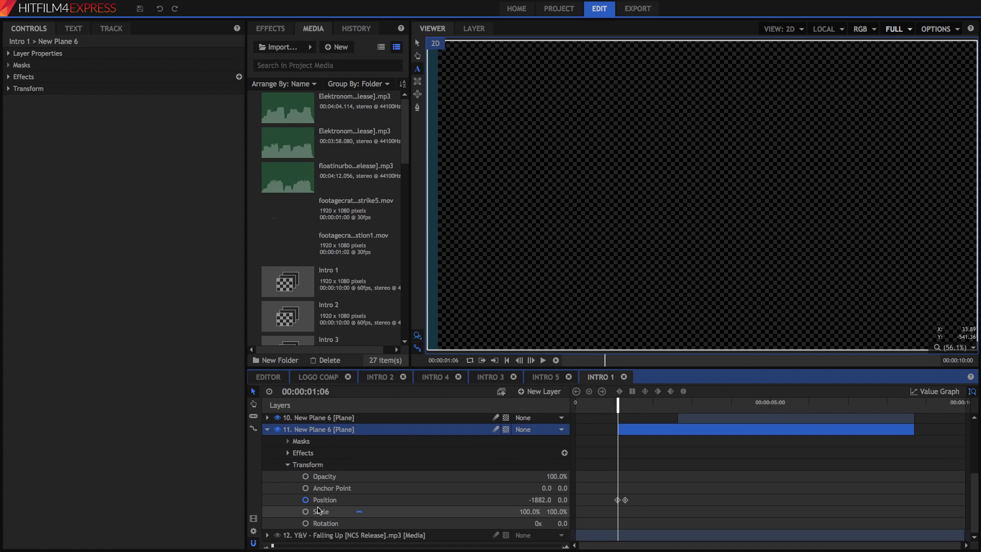
key(Right)
key(Right)
key(Right)
key(Right)
key(Right)
key(Right)
key(Right)
key(Right)
key(Right)
key(Right)
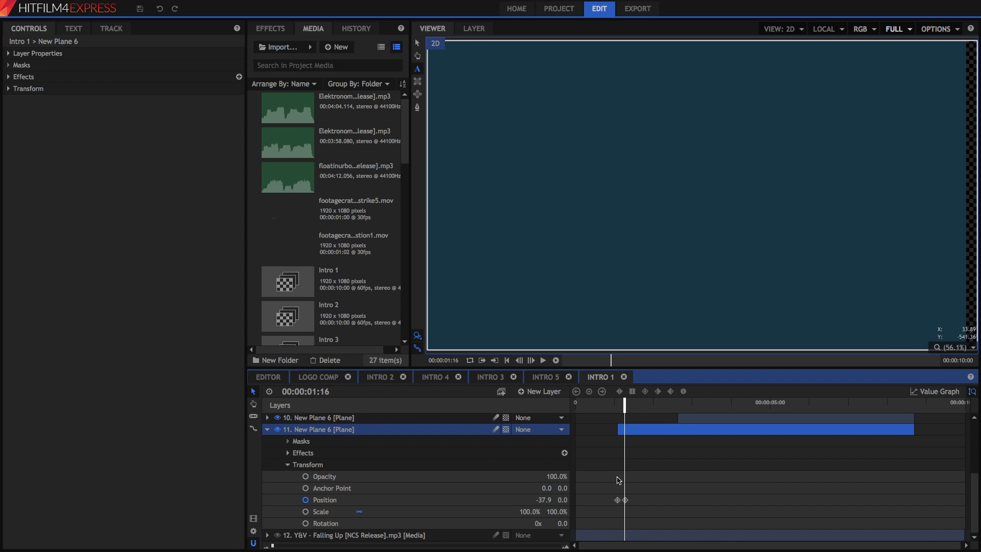
key(Left)
key(Left)
key(Left)
key(Left)
key(Left)
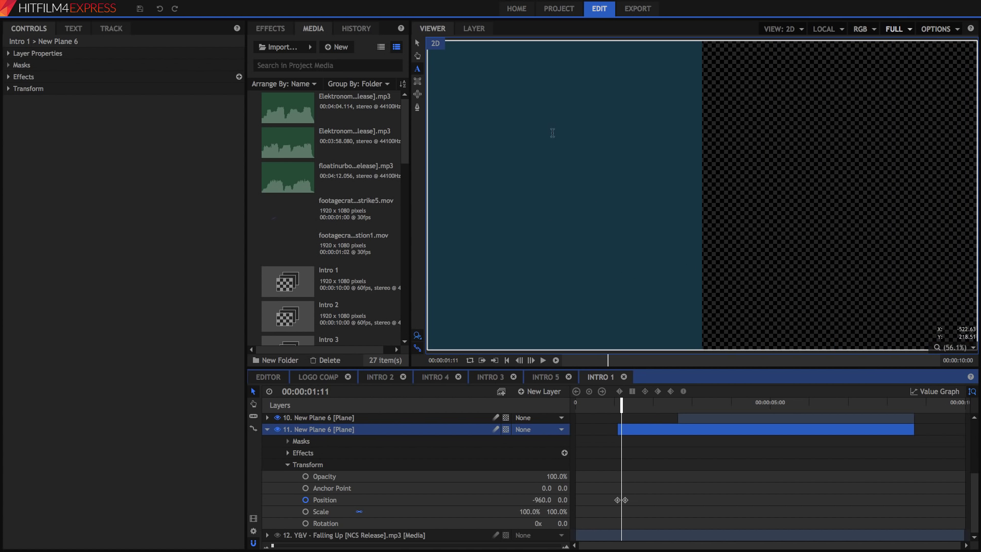
click(418, 43)
key(Right)
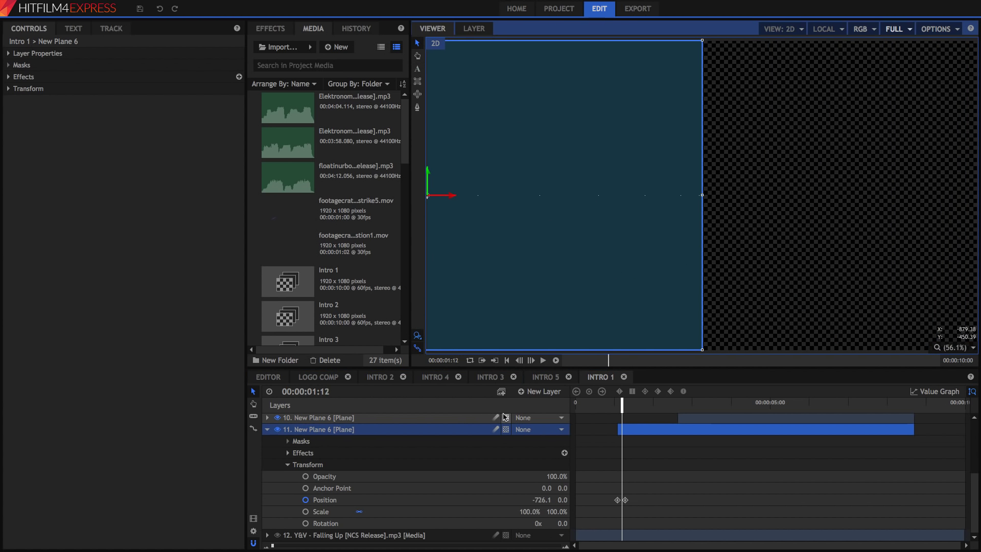
key(Right)
key(Right)
key(Right)
key(Right)
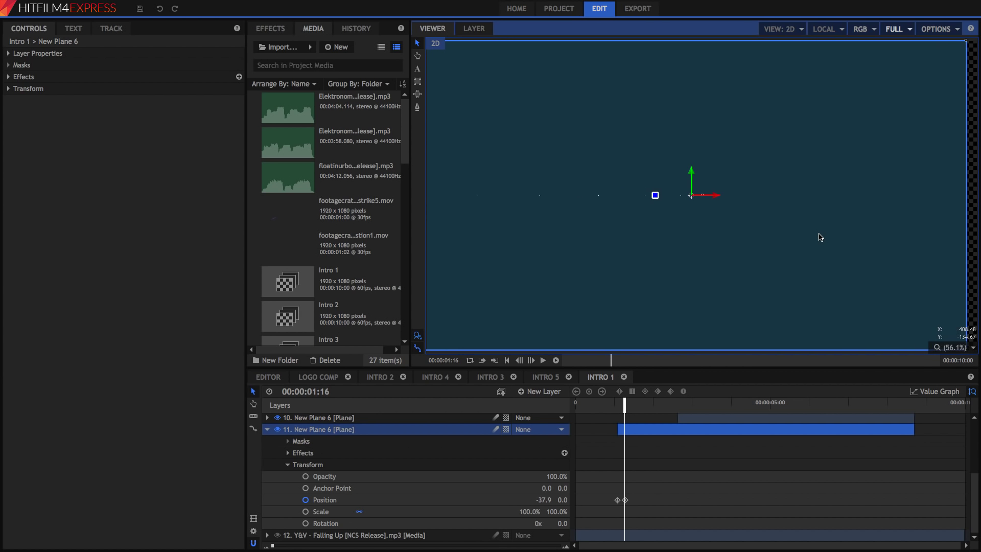
Toggle layer 11's Levels Histogram off and on, leaving it enabled, then select layer 10.
click(288, 452)
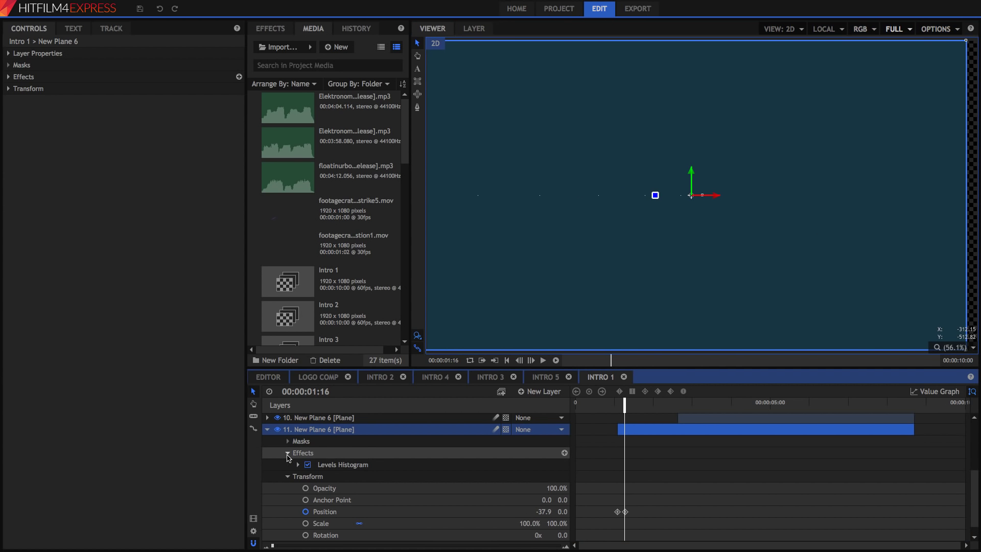
click(308, 465)
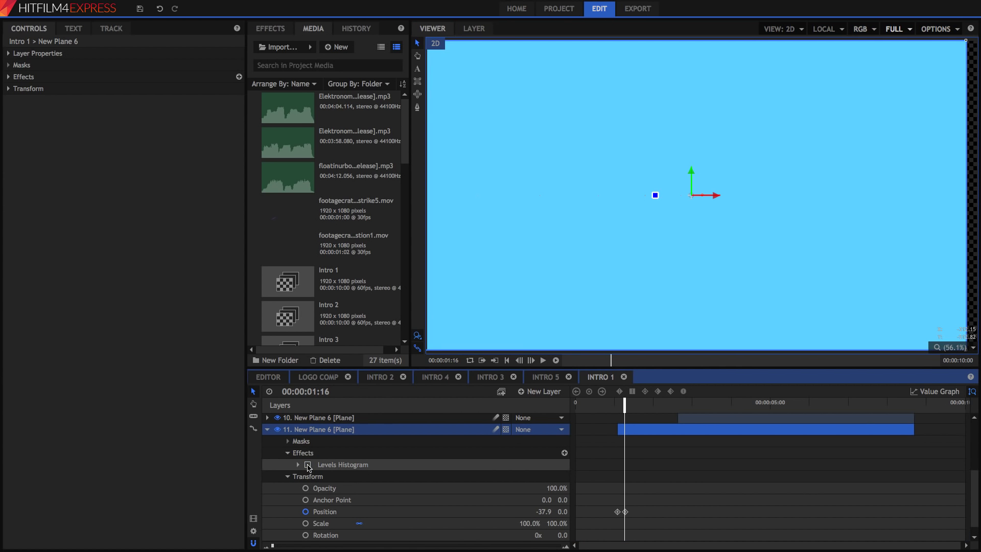
click(308, 464)
scroll(309, 465, up, 3)
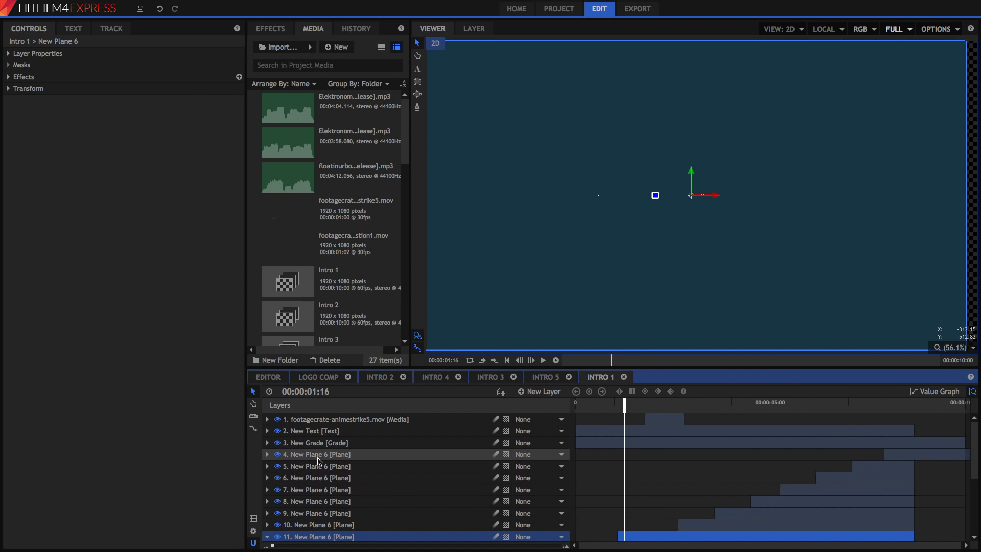
scroll(318, 493, down, 3)
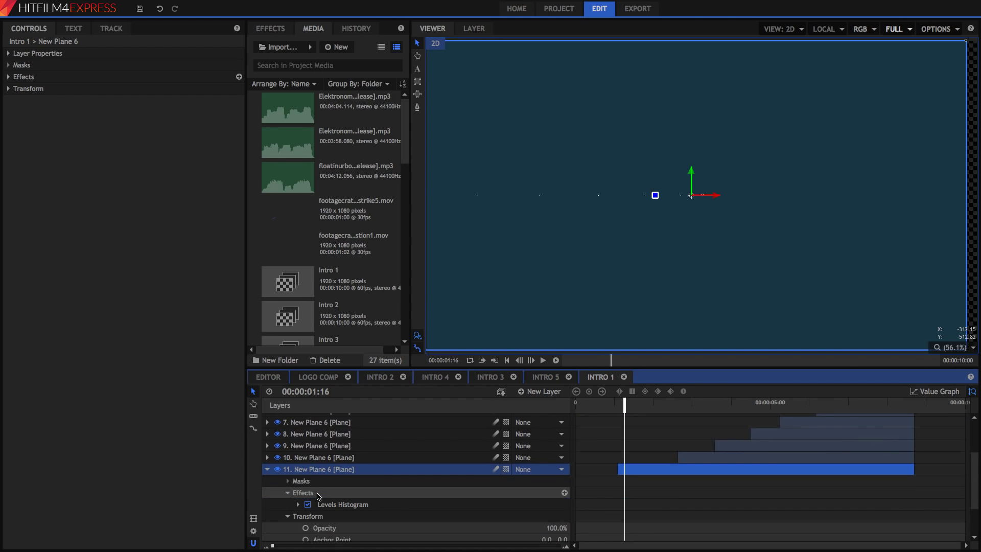
click(308, 471)
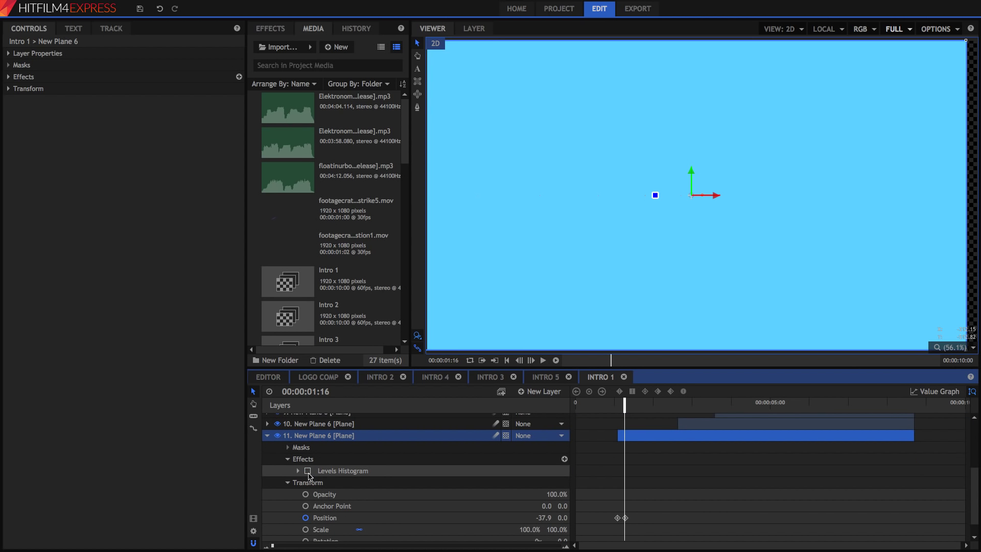
click(308, 471)
scroll(311, 490, up, 5)
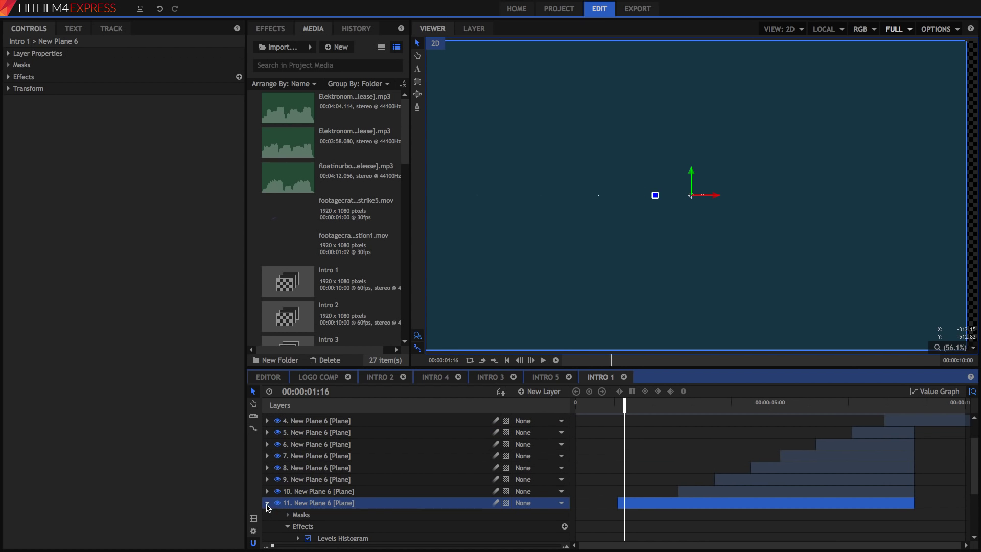
click(294, 513)
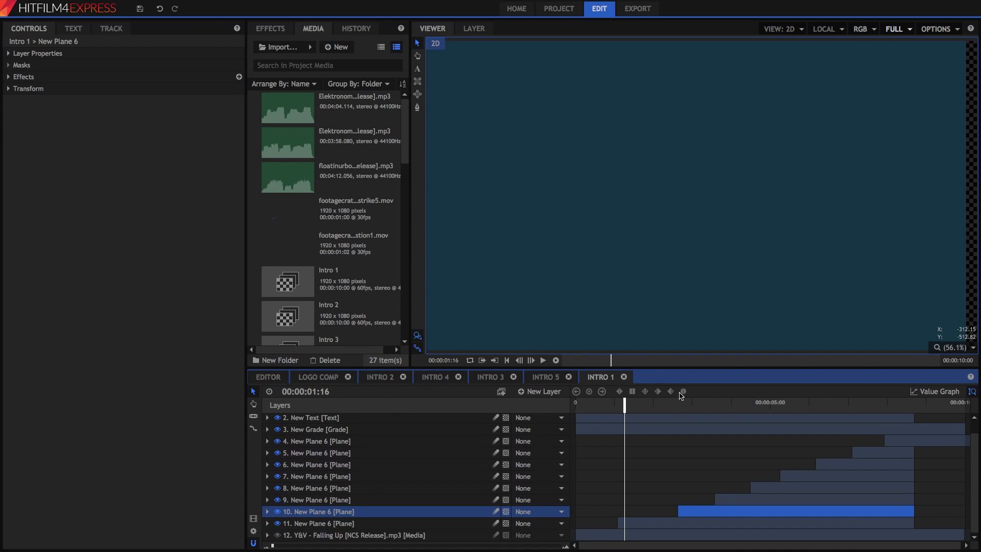
Check Intro 1 at 2:44, 3:51, 4:56 and 5:33, return to 1:50, and select New Grade.
click(682, 402)
click(726, 407)
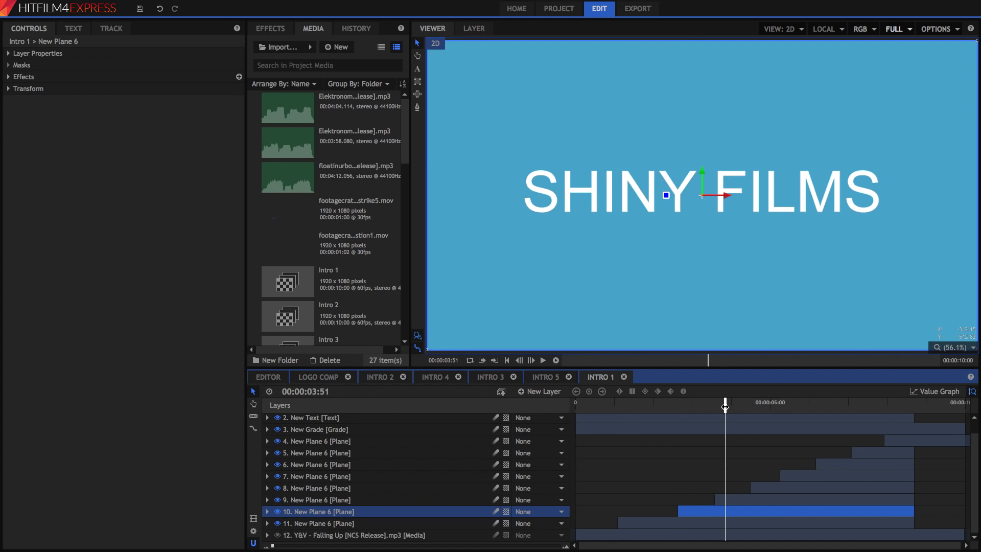
click(767, 404)
click(792, 402)
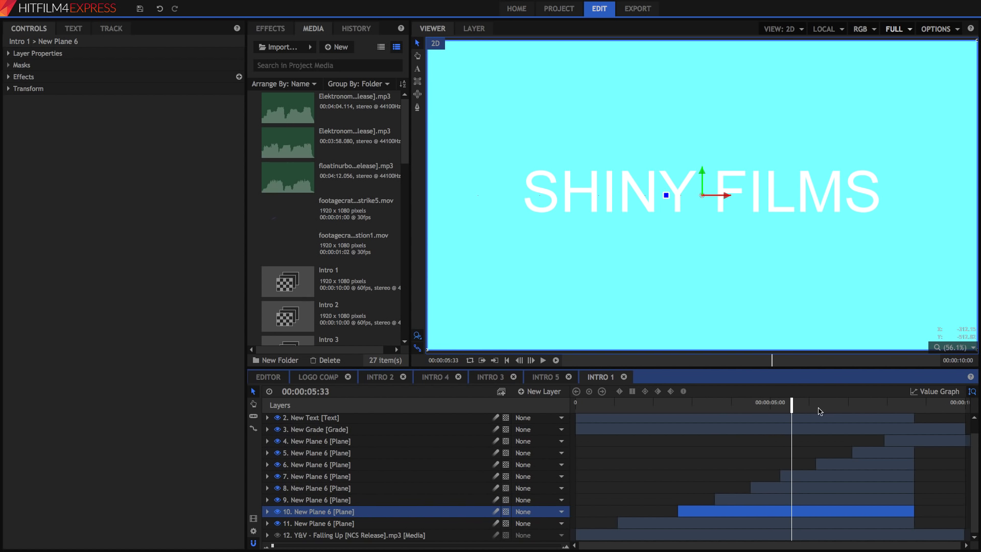
click(820, 407)
click(865, 402)
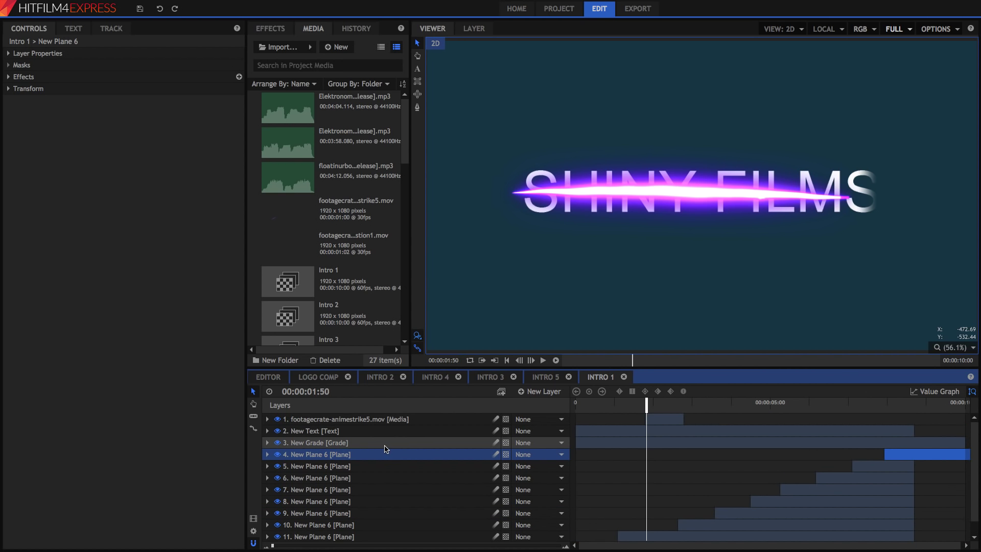
click(386, 444)
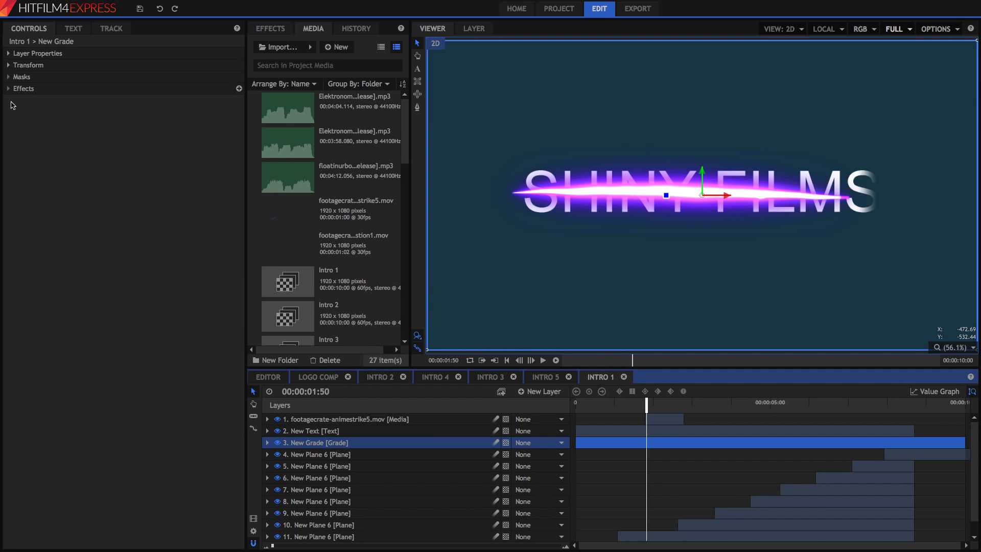
Search 'hu' in Effects and apply Hue Shift to the New Grade layer.
click(274, 27)
click(277, 44)
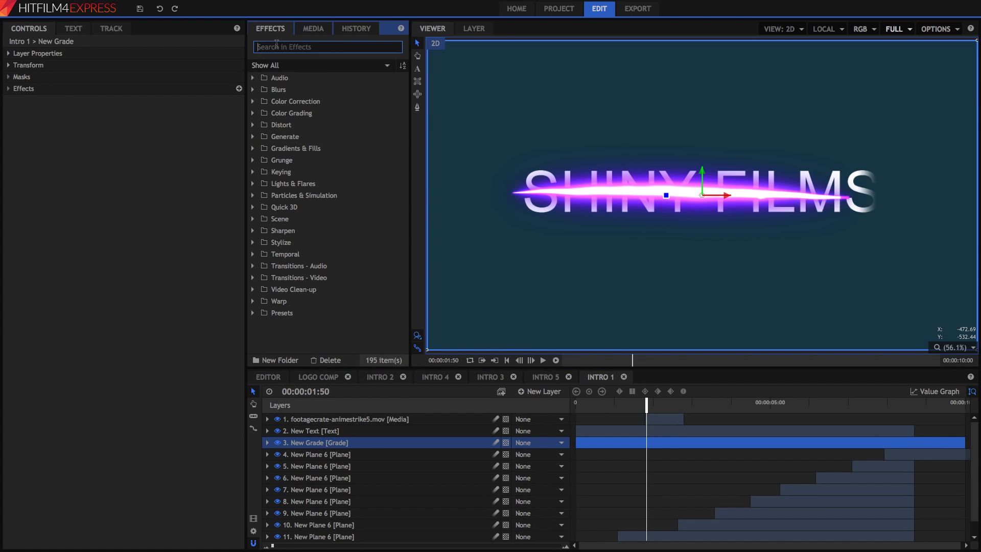
text(hu)
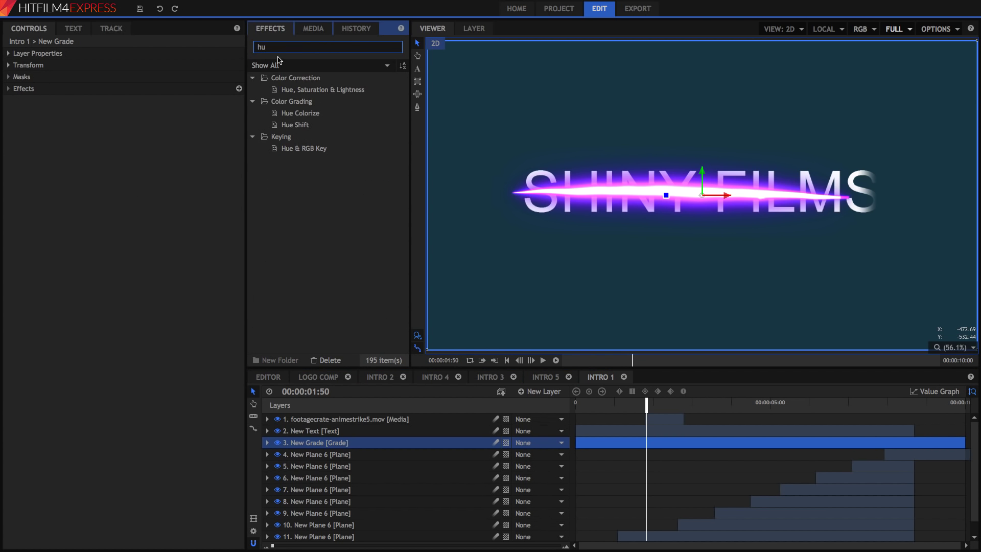
click(289, 127)
drag(31, 93, 29, 93)
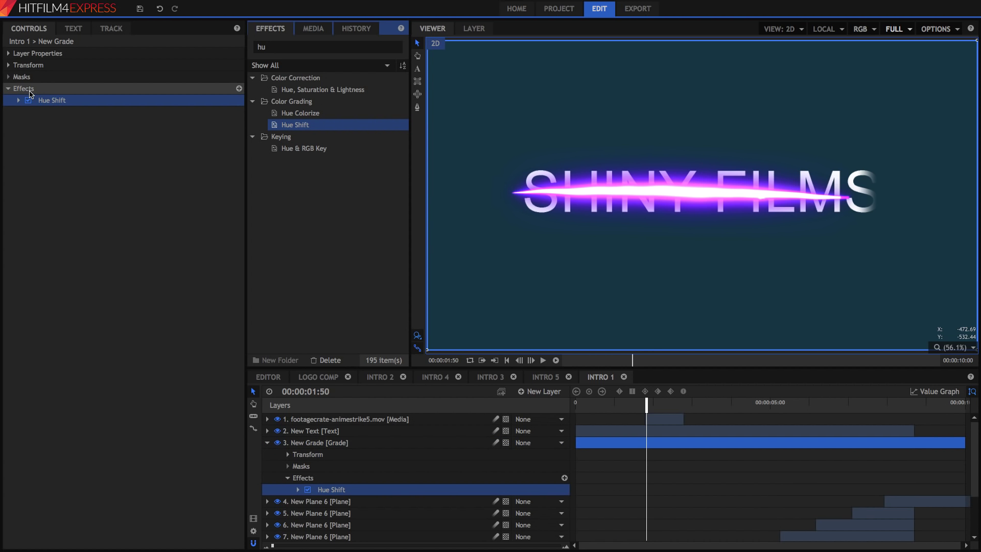
Set New Grade's Hue Shift to 1x 158° for a dark red background and preview.
click(19, 100)
mouse_move(104, 113)
mouse_down()
mouse_move(102, 134)
mouse_move(103, 106)
mouse_move(113, 112)
mouse_move(106, 125)
mouse_up()
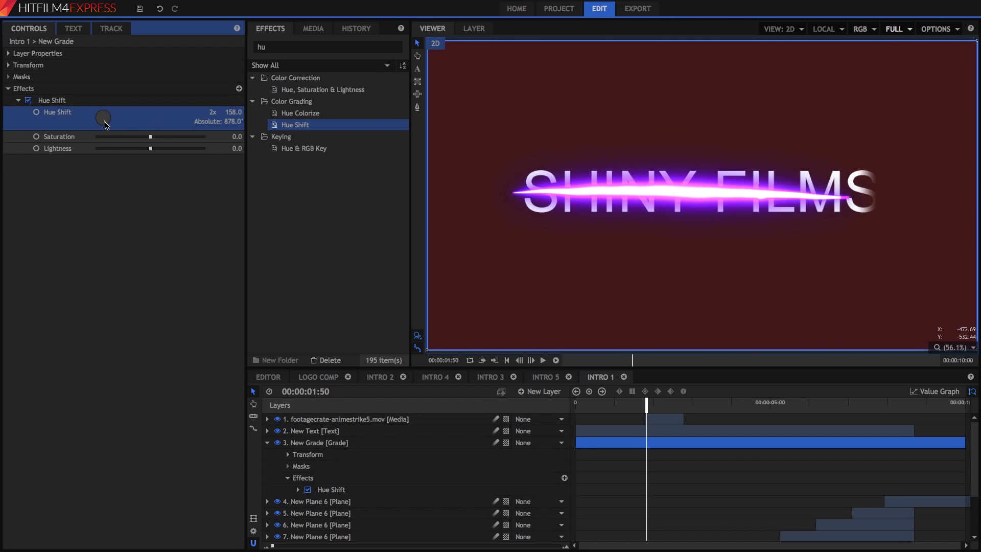
key(space)
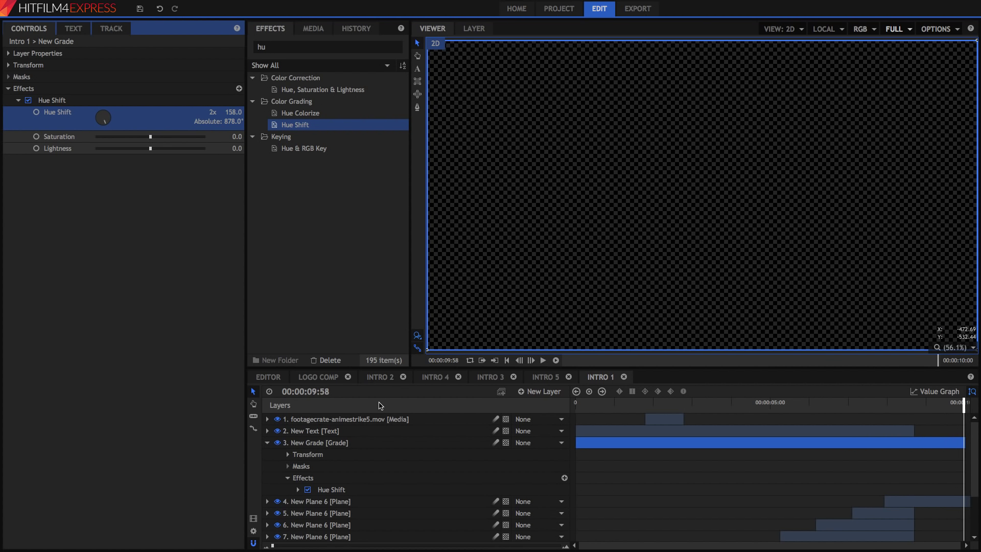
Set the animestrike5 footage's Hue, Saturation & Lightness master Hue Shift to -144°.
click(379, 420)
click(660, 403)
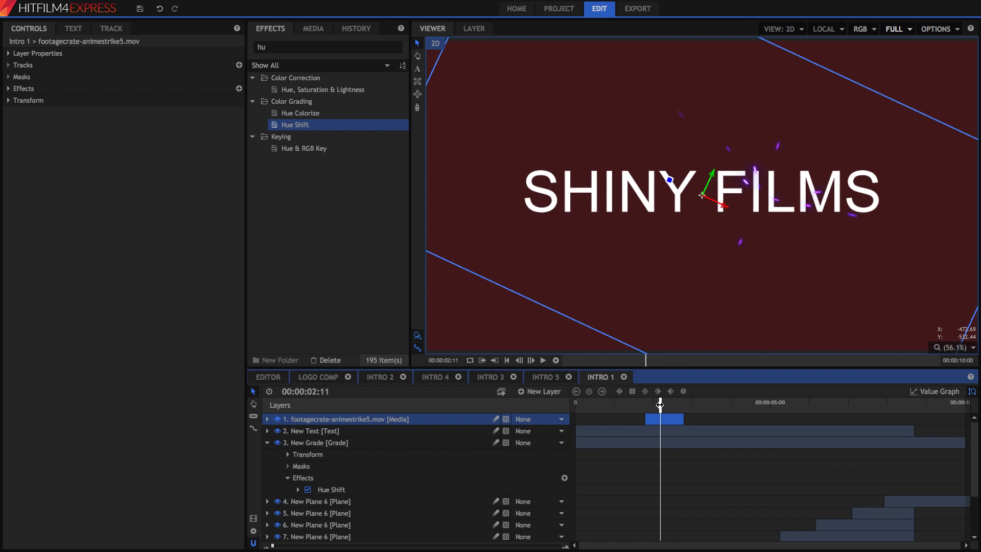
drag(658, 406, 649, 403)
click(8, 88)
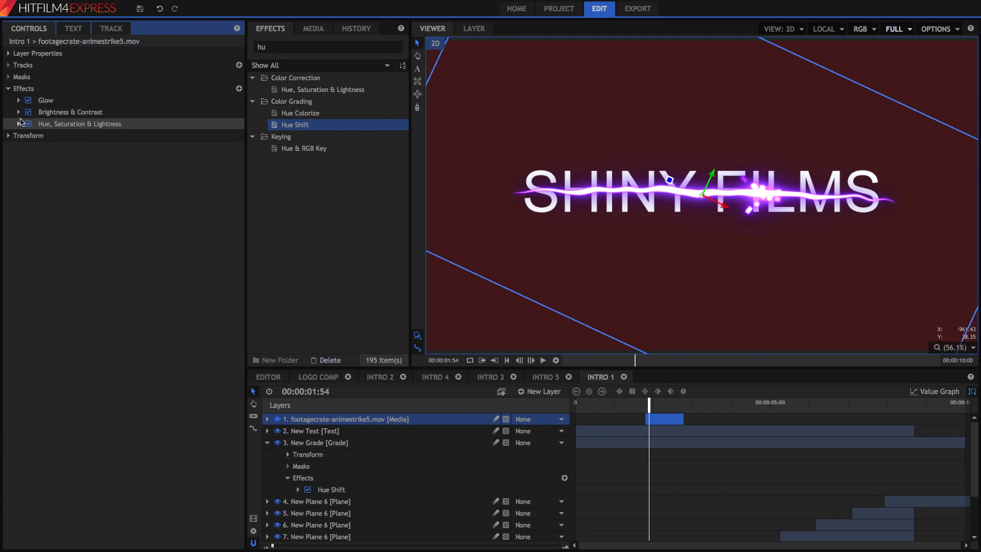
click(19, 124)
click(28, 136)
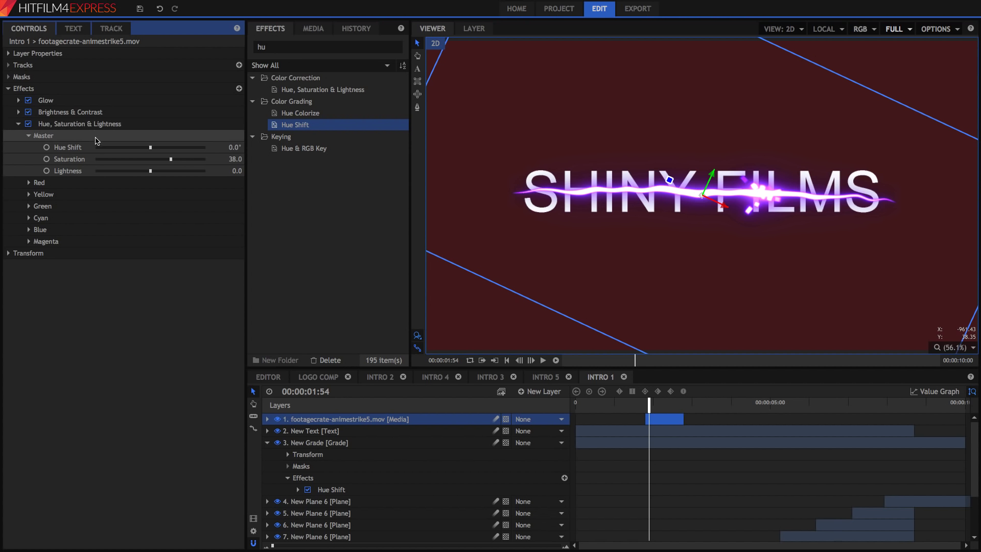
drag(150, 150, 108, 151)
key(Right)
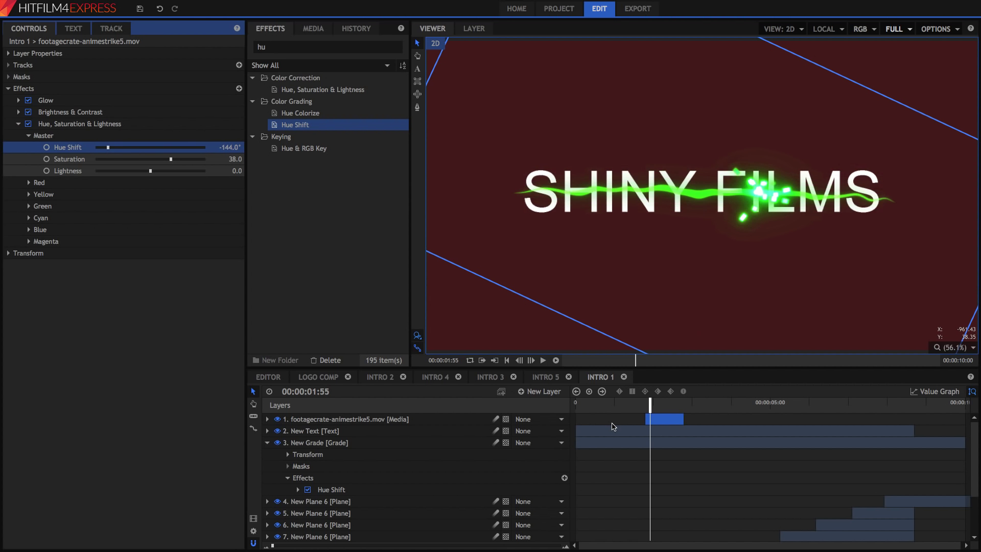
key(Right)
key(Right)
key(Right)
key(Right)
key(Right)
key(Right)
key(Right)
key(Right)
key(Right)
key(Right)
Change the SHINY FILMS title font to Anarchy and switch to the Intro 2 comp.
click(366, 433)
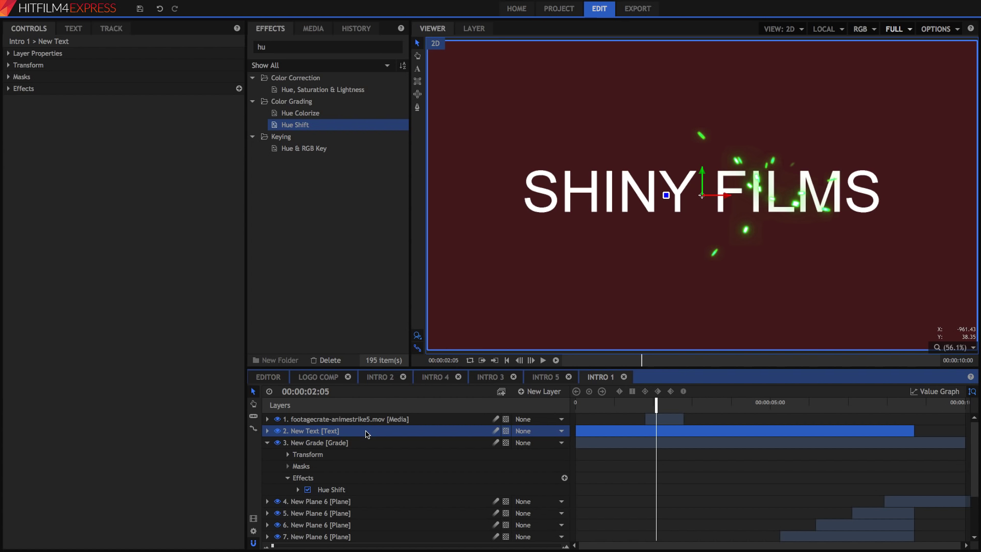
click(417, 69)
drag(917, 207, 470, 228)
click(73, 28)
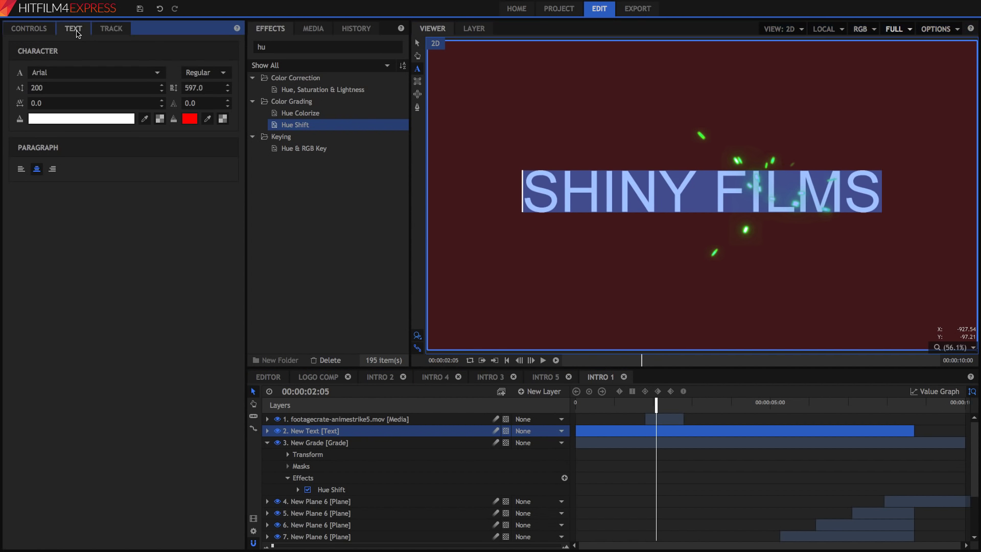
click(41, 75)
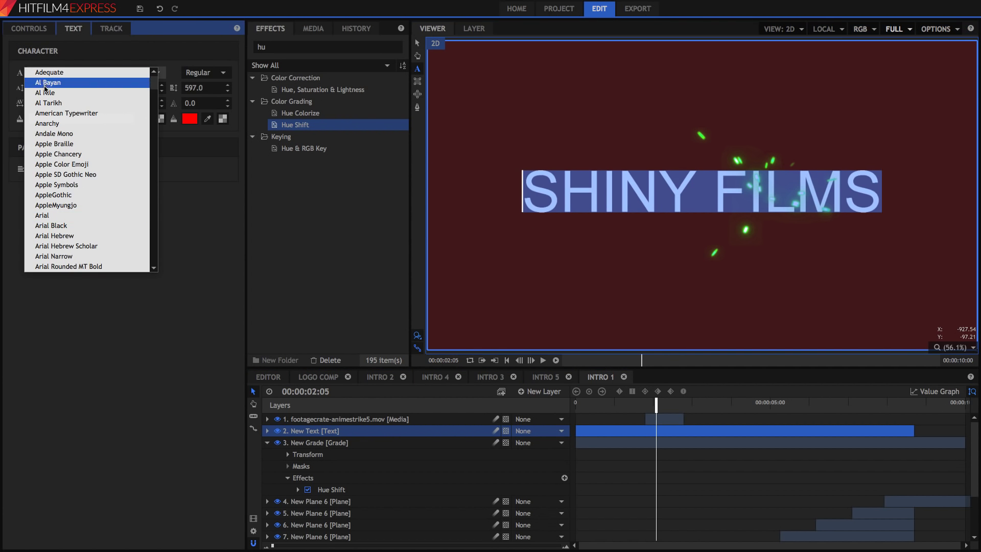
click(66, 122)
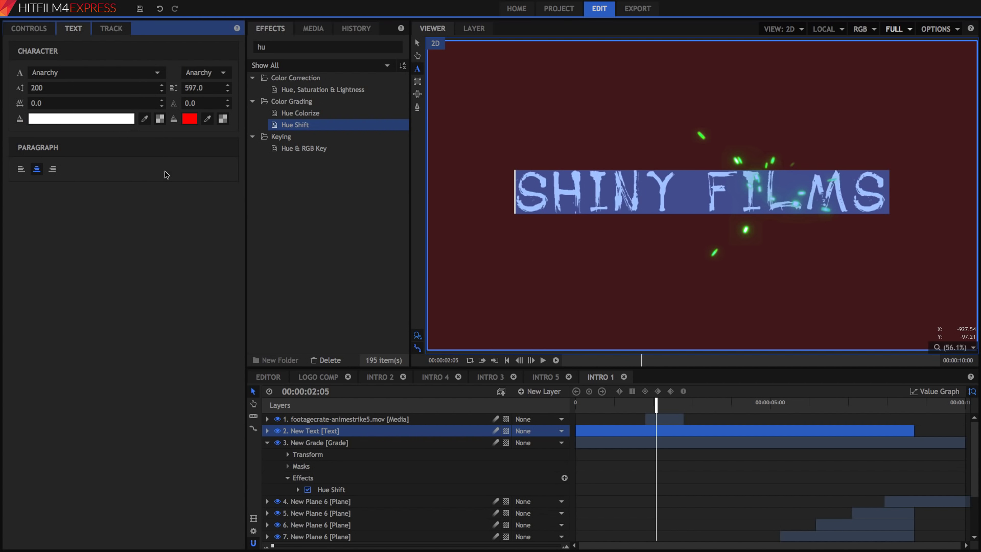
click(380, 377)
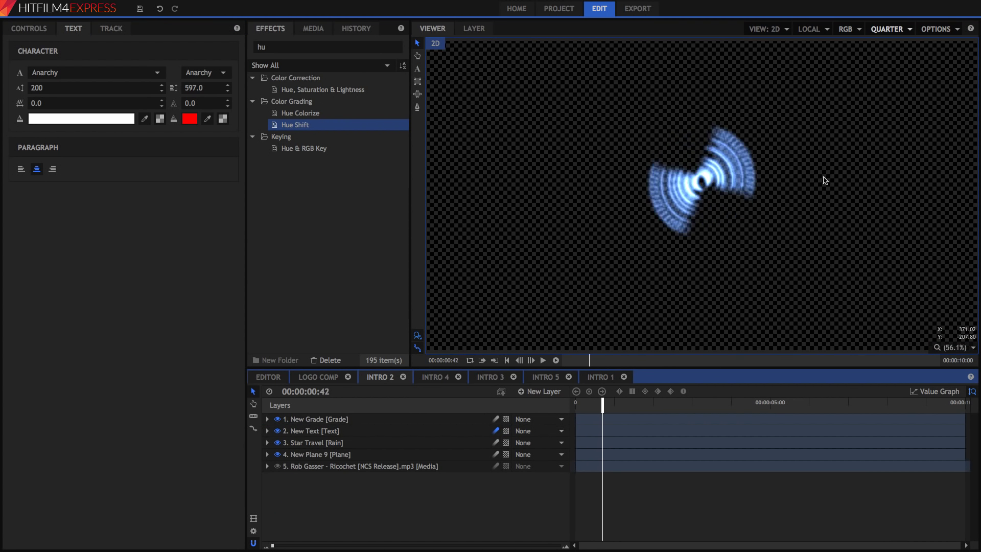
Expand Intro 2's New Text layer and compare its spin with motion blur off and on.
click(267, 431)
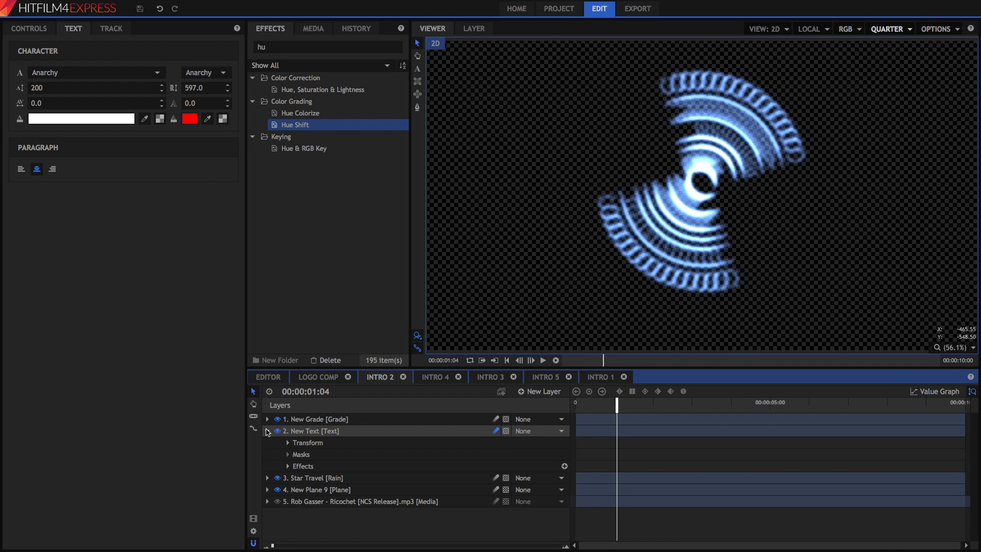
click(496, 431)
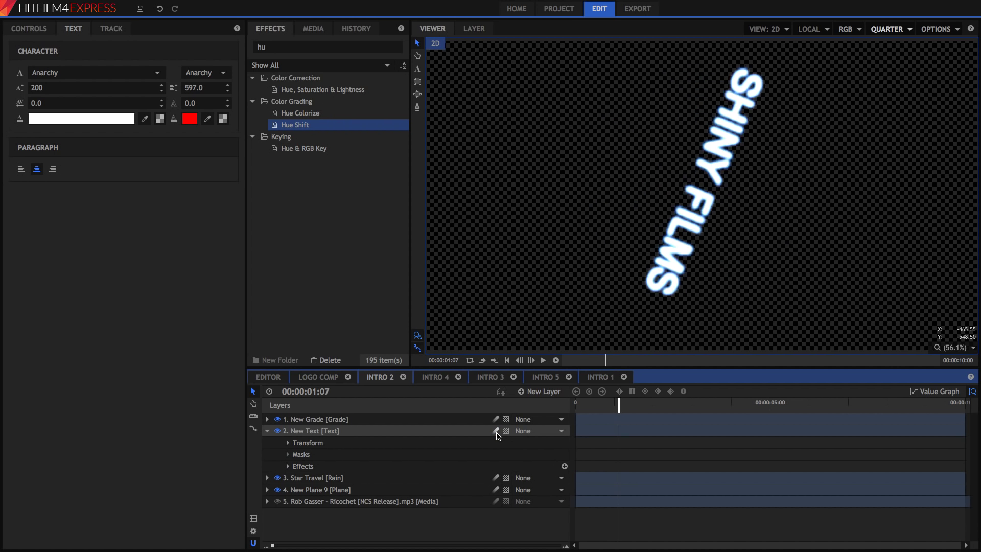
click(496, 433)
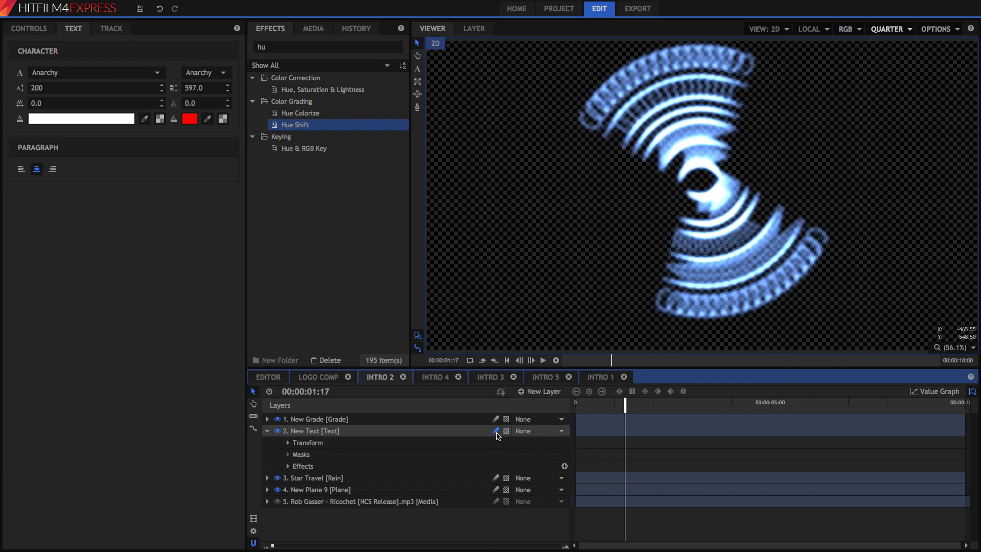
click(496, 433)
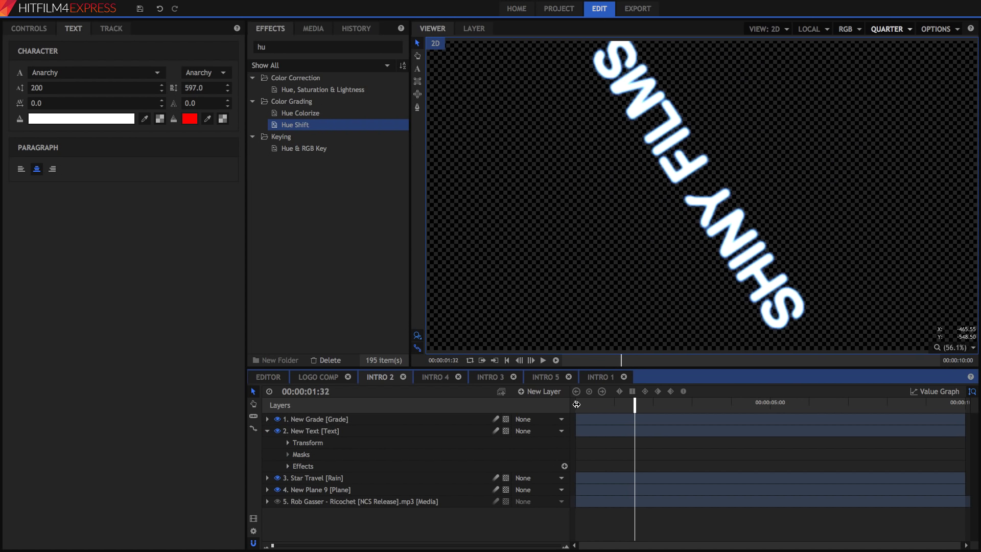
click(596, 402)
drag(596, 399, 576, 402)
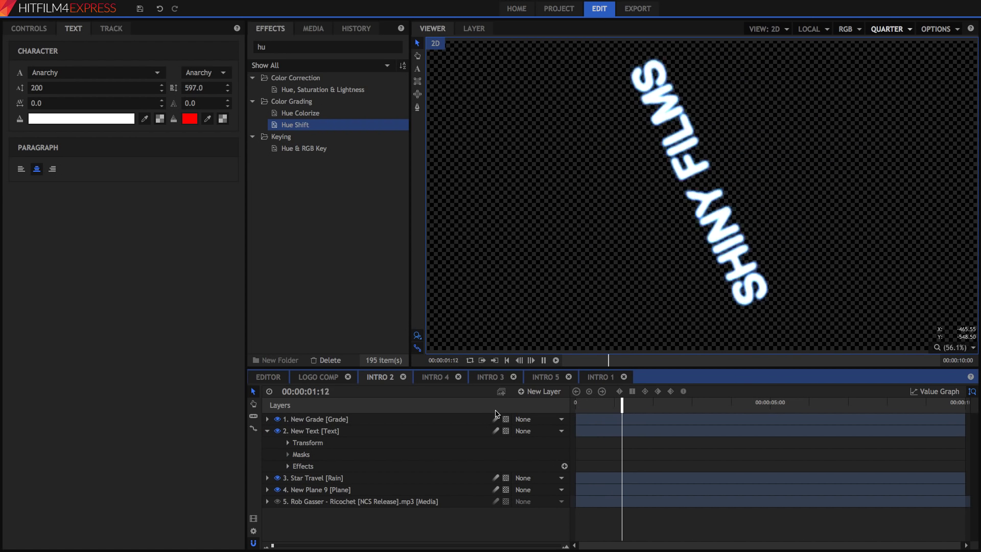
key(space)
key(space)
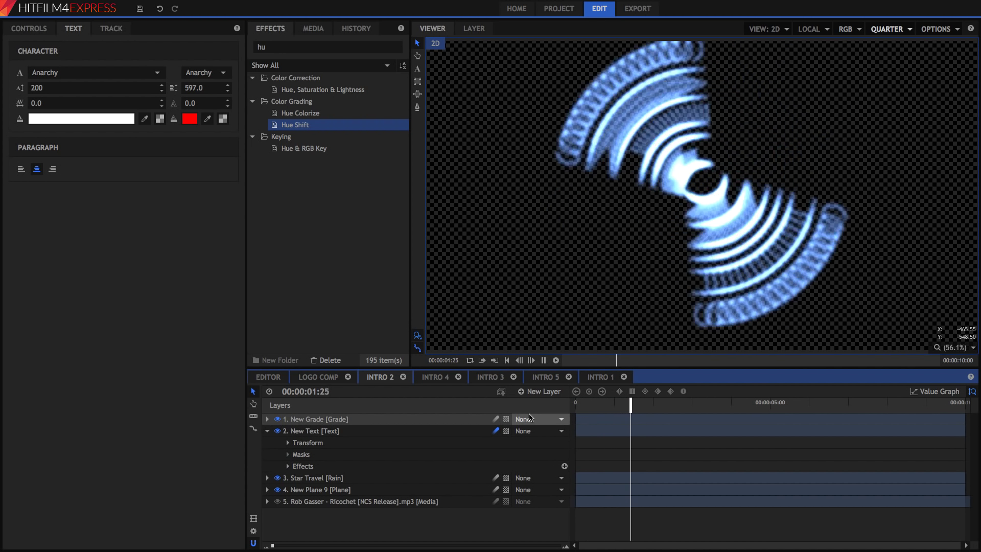
key(space)
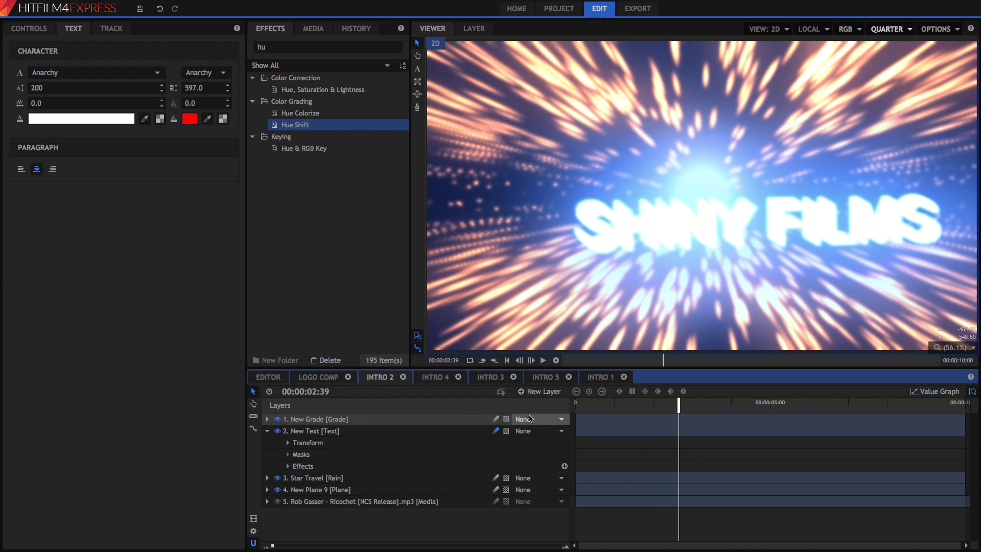
click(628, 410)
click(288, 442)
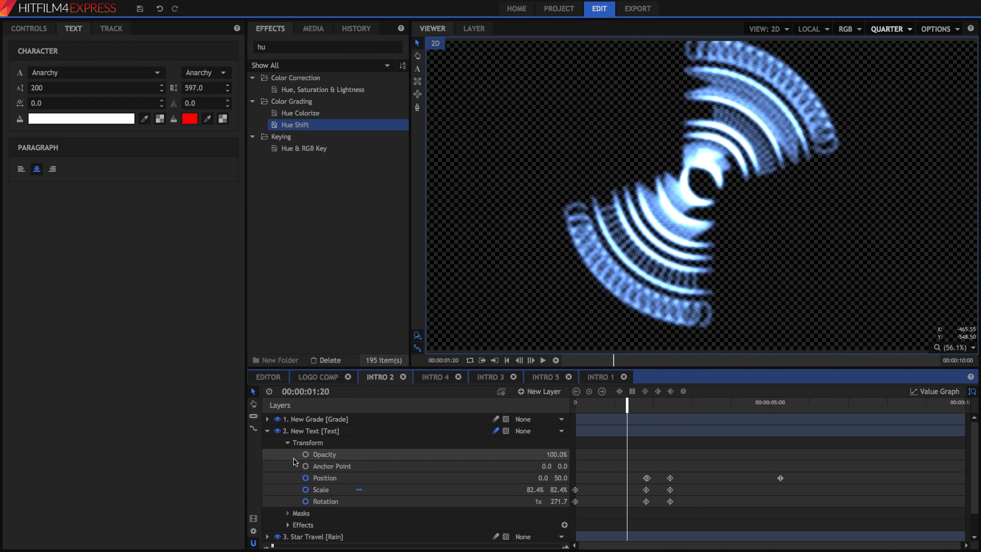
drag(580, 402, 576, 403)
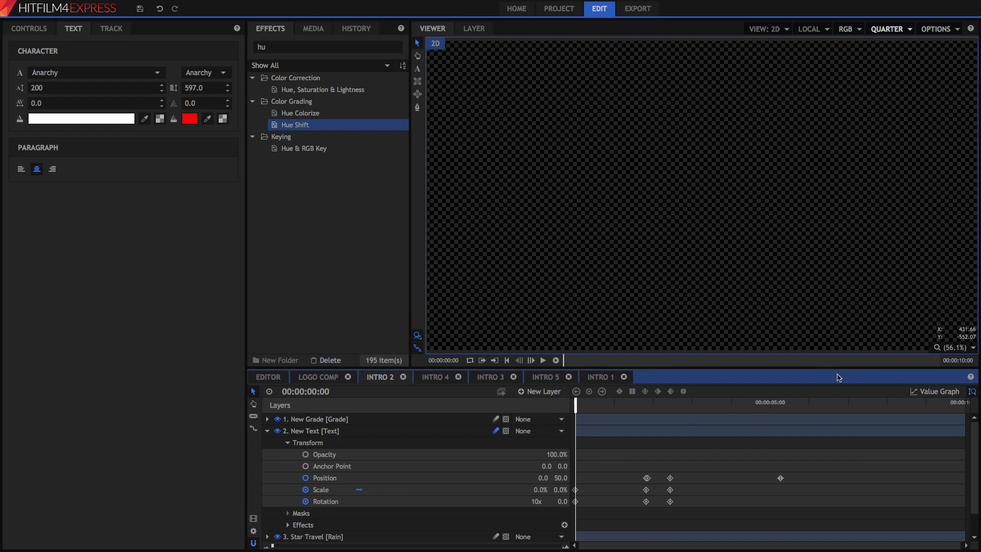
key(space)
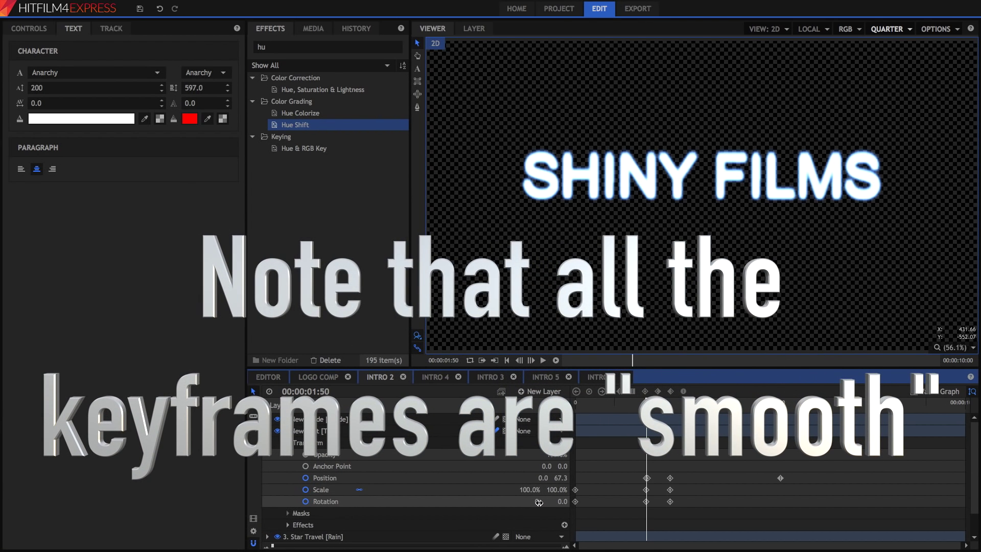
click(611, 403)
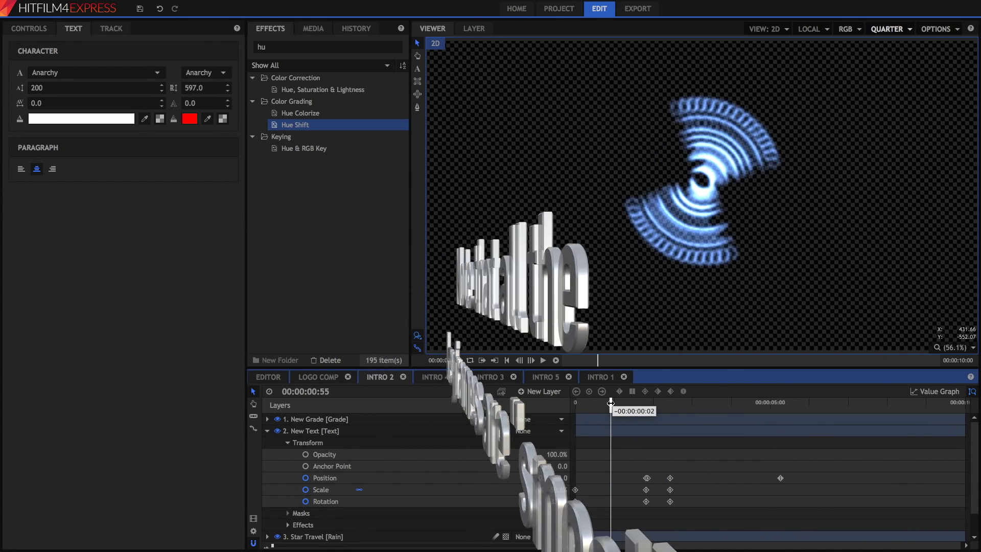
drag(610, 403, 628, 398)
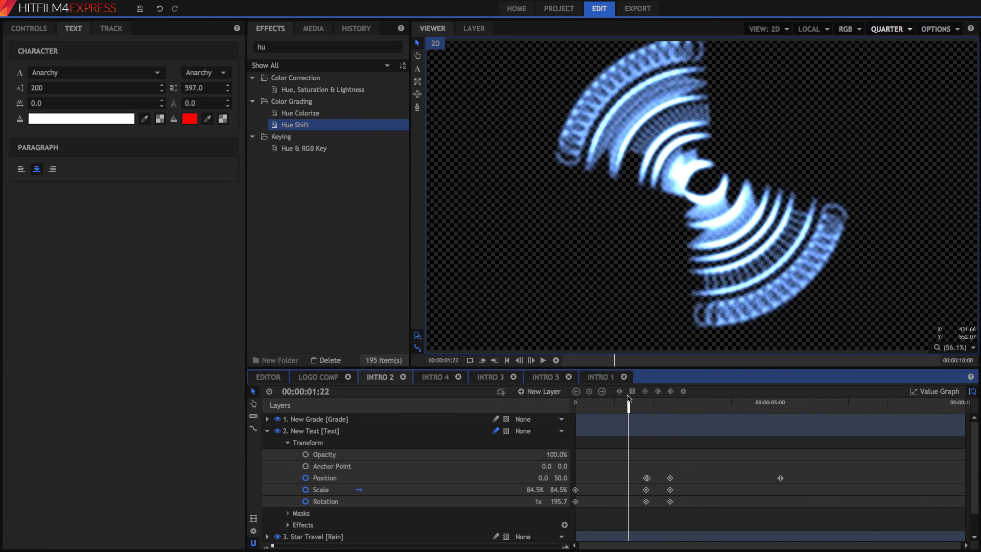
key(space)
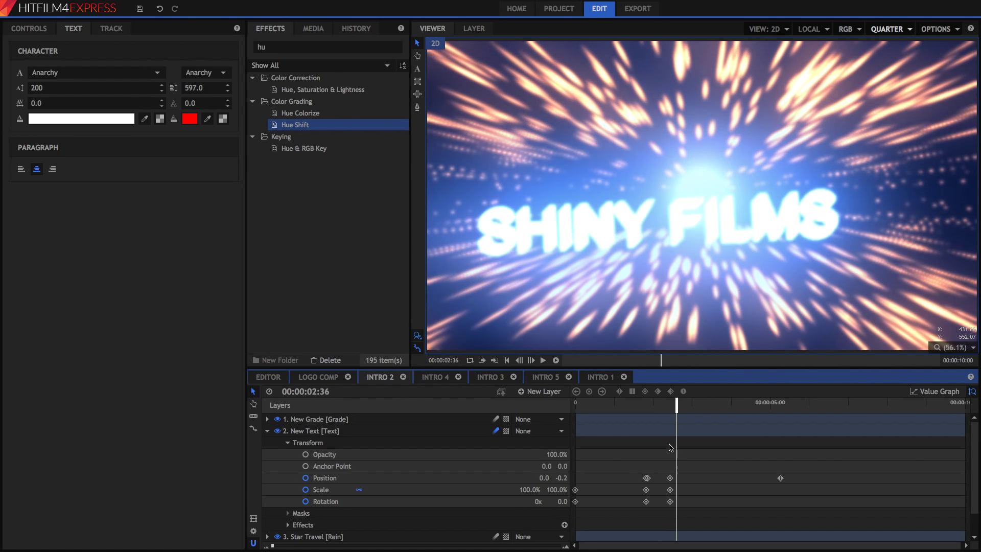
drag(677, 407, 787, 416)
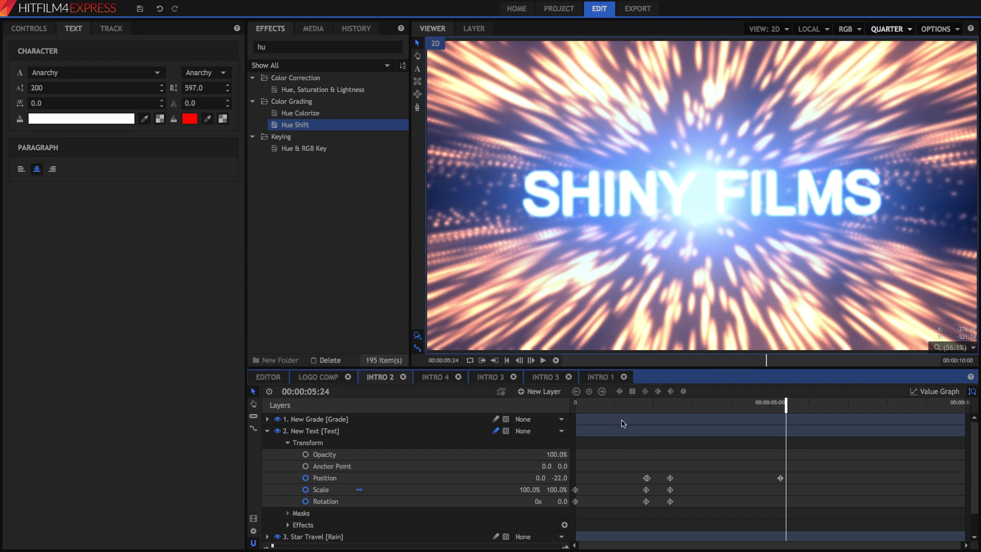
click(288, 443)
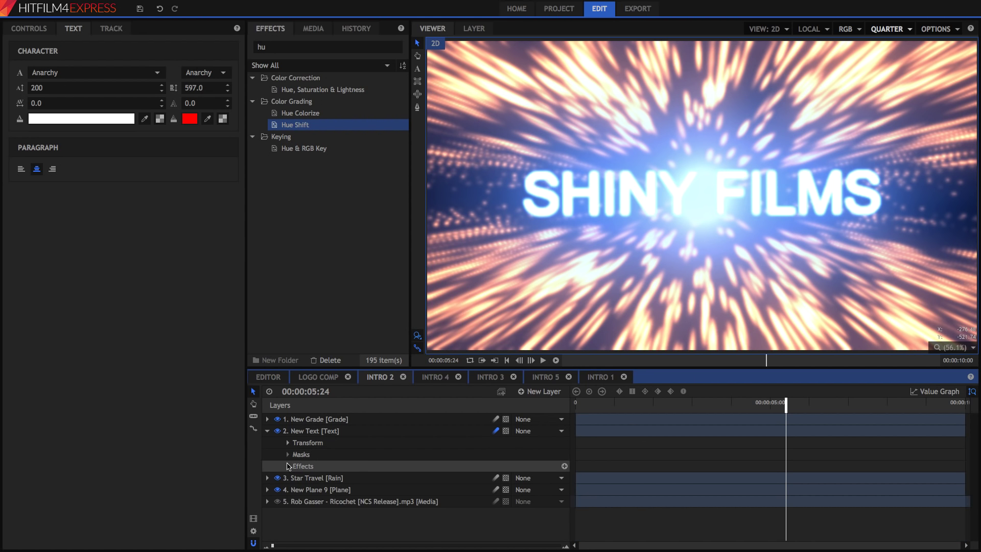
Expand New Text's Shake effect and preview from the first Amount keyframe.
click(287, 466)
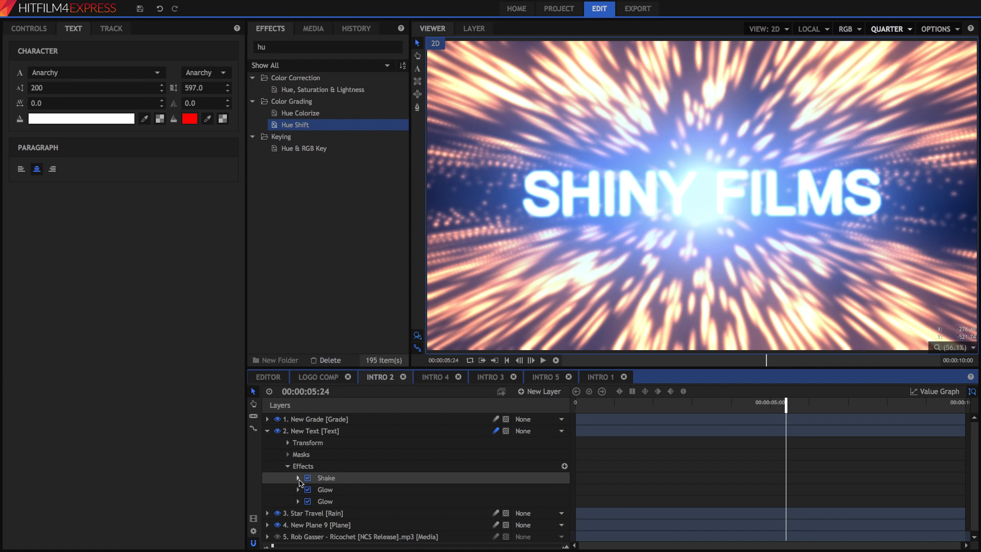
click(298, 477)
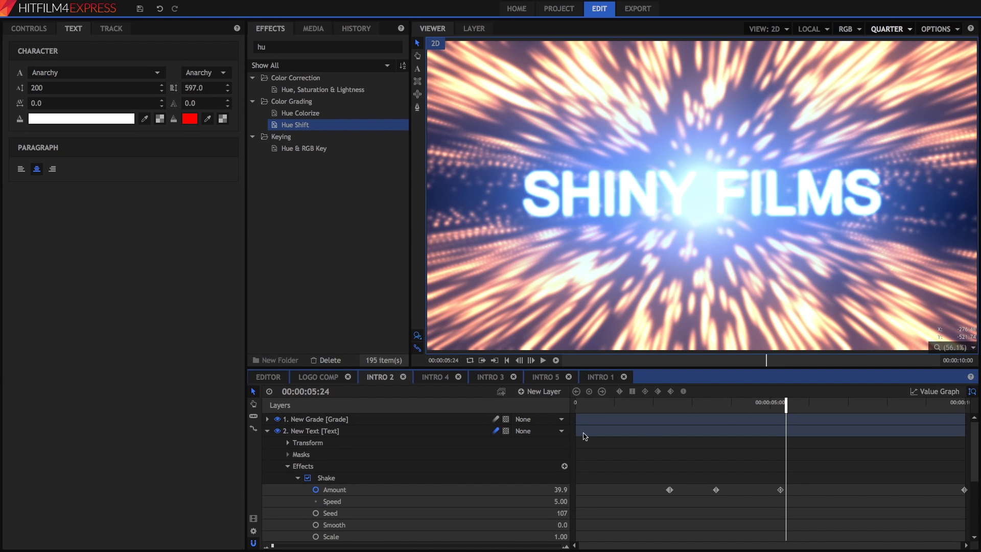
click(666, 415)
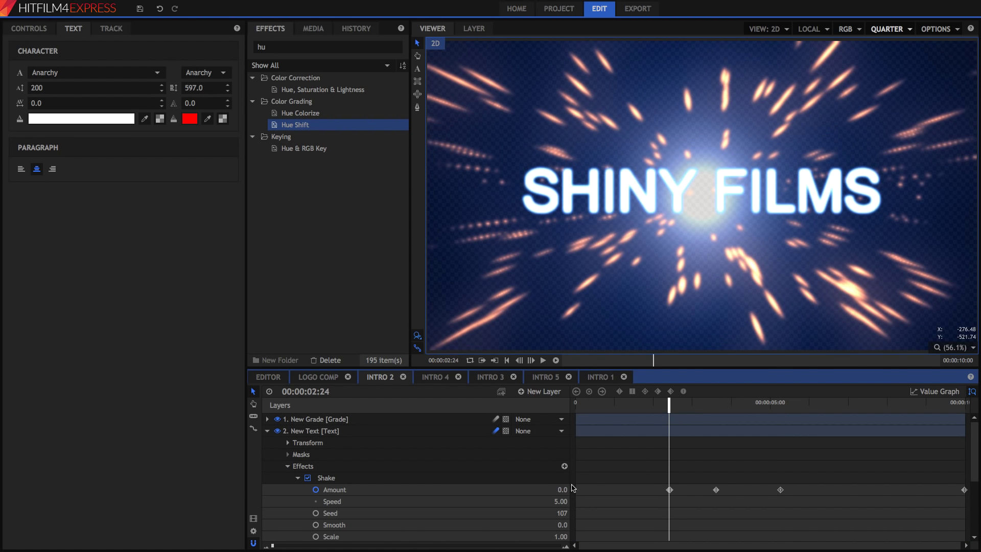
key(Right)
key(Right)
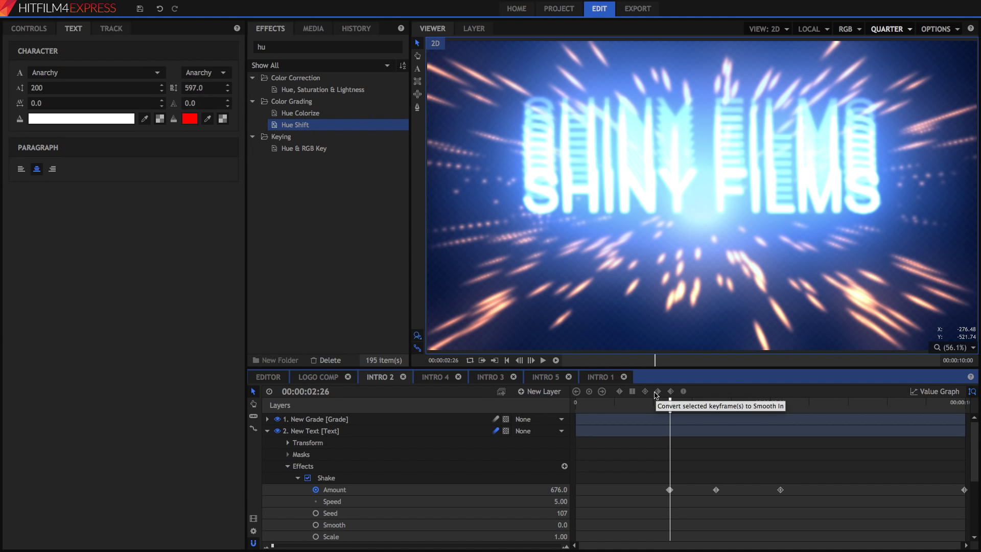
key(space)
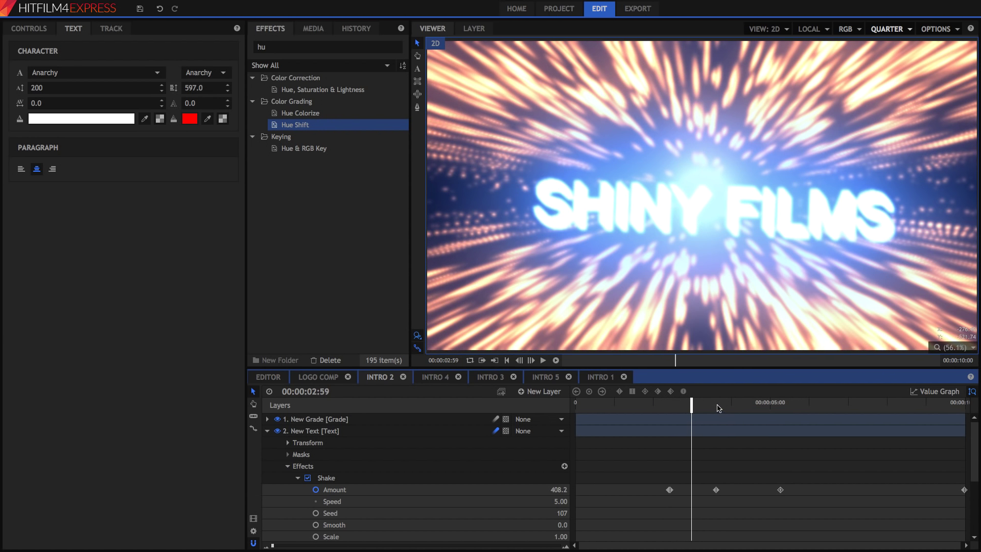
Check the Shake Amount keyframes near 3:40 and 5:20, then scrub the later intro.
click(714, 407)
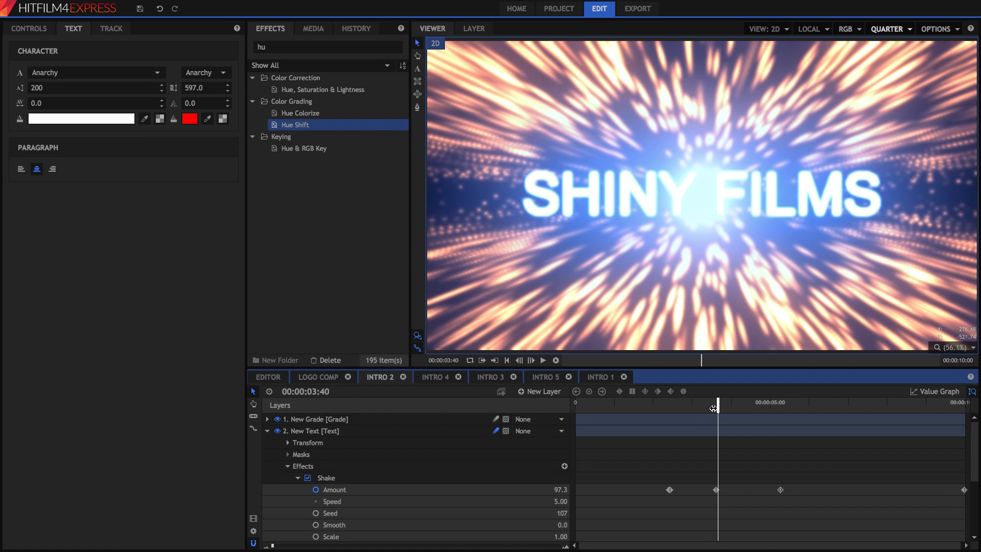
click(714, 408)
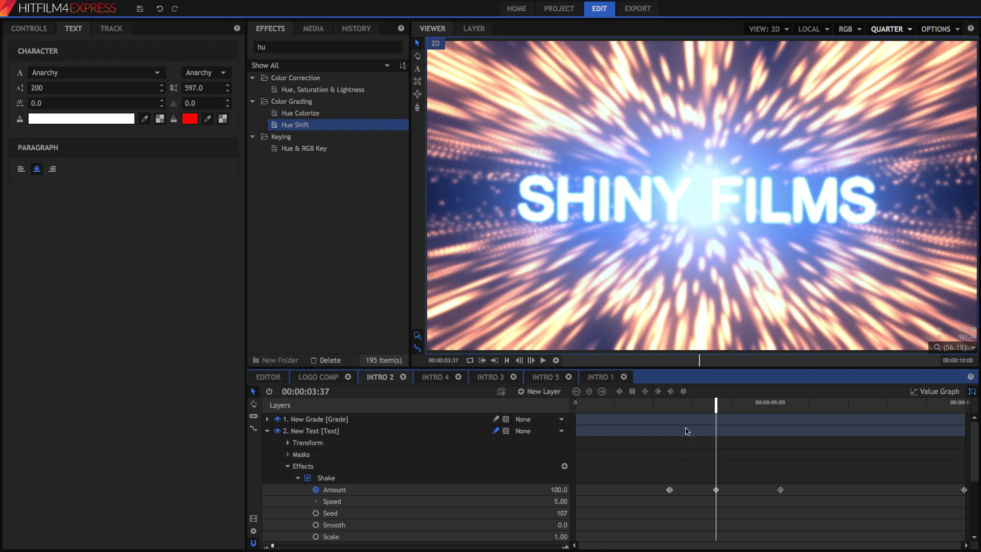
scroll(375, 453, down, 3)
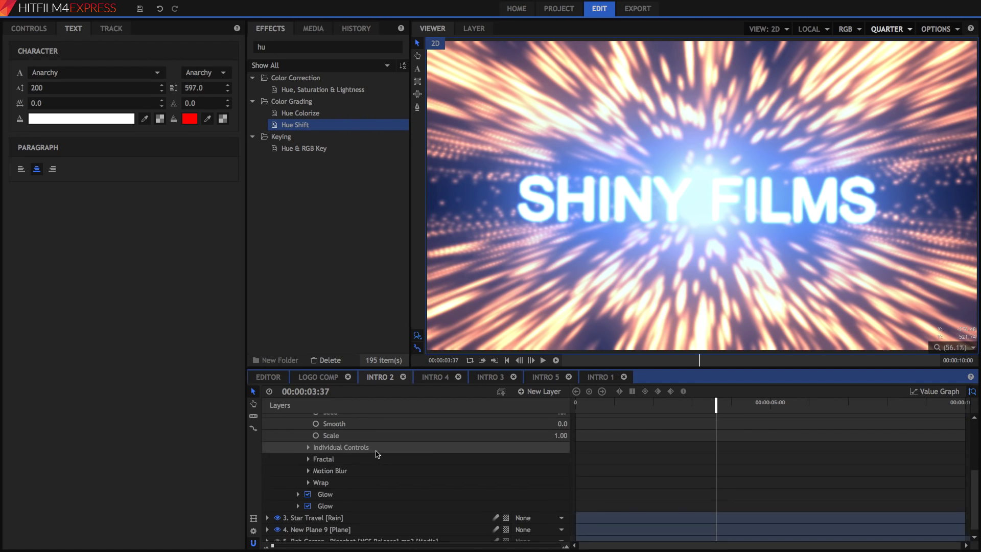
scroll(375, 453, up, 3)
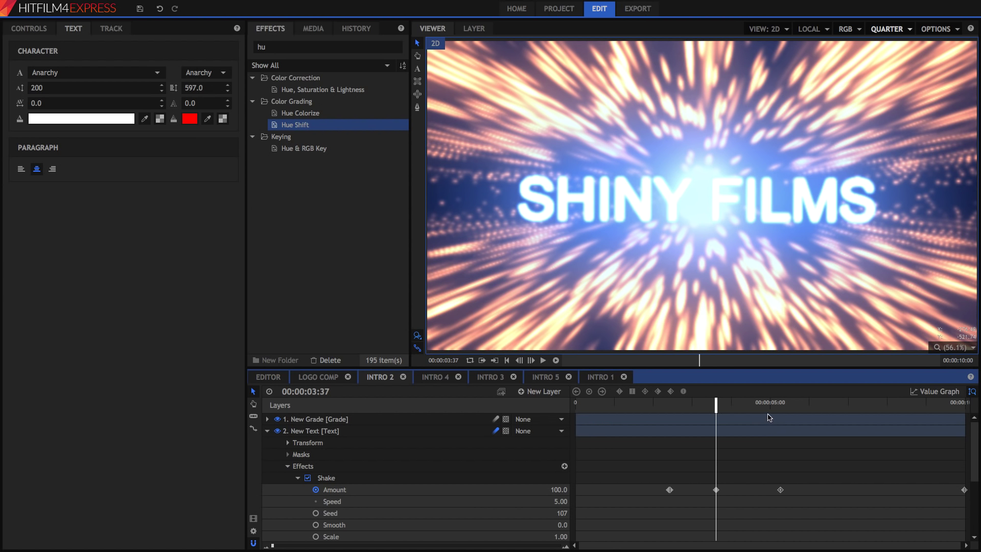
click(783, 404)
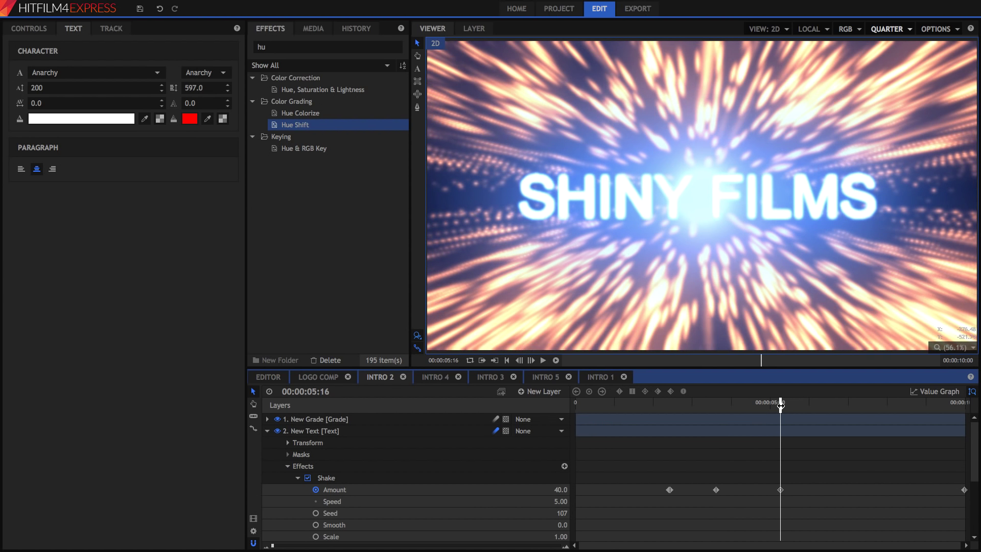
drag(781, 405, 917, 404)
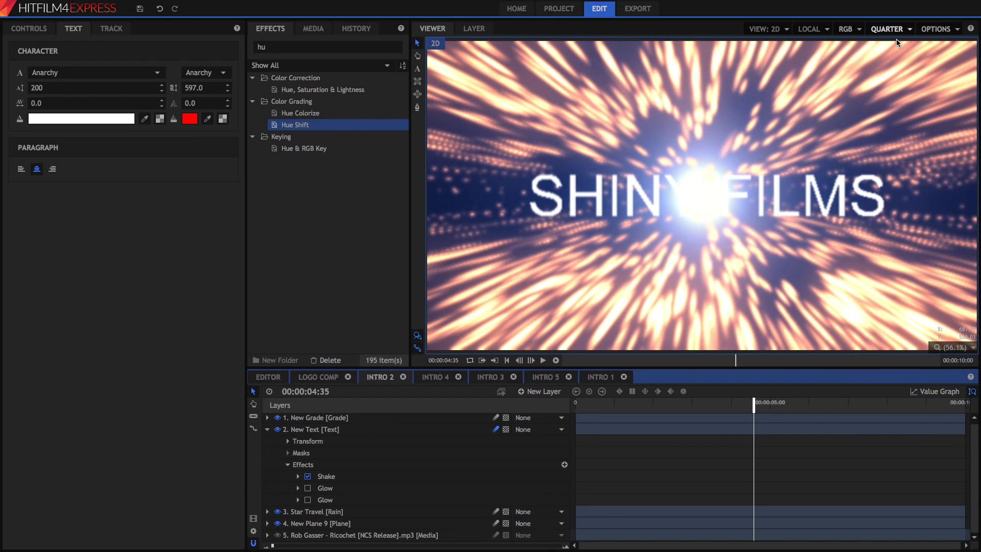
Set viewer quality to Full, re-enable the second Glow effect, and collapse New Text.
click(897, 30)
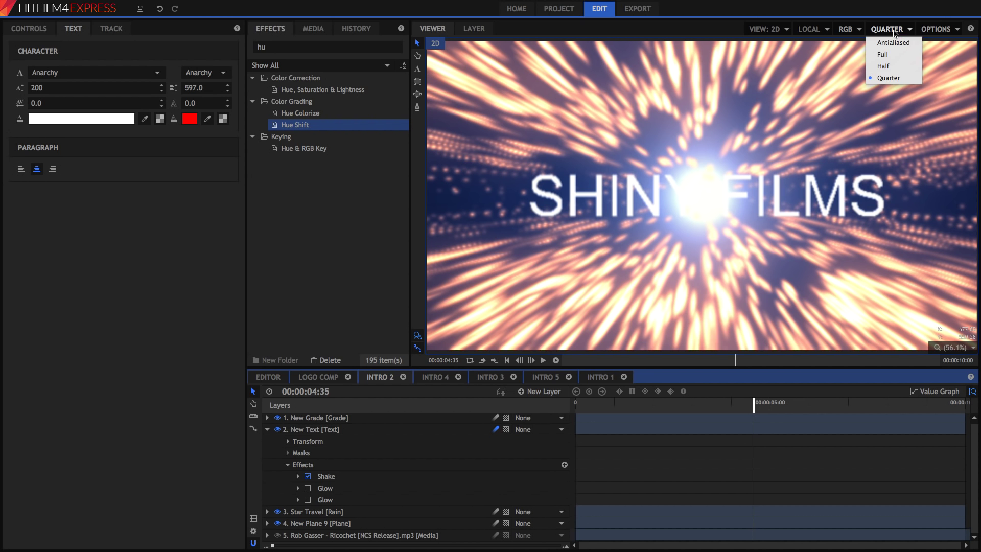
click(886, 54)
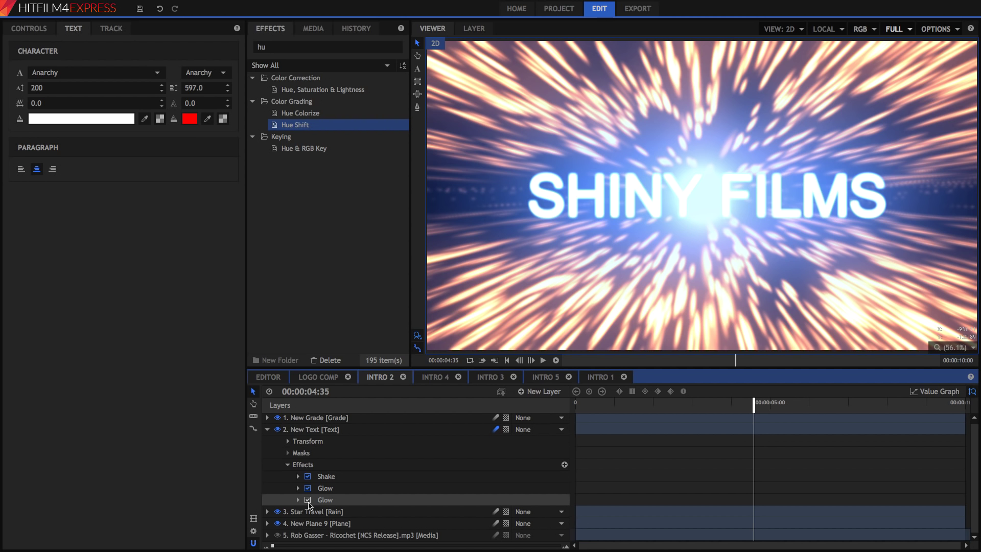
click(308, 499)
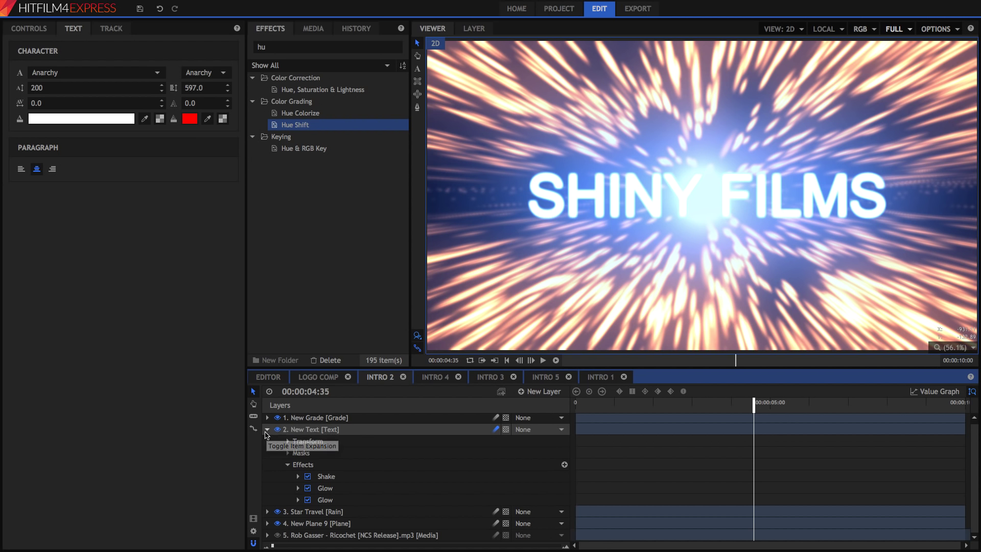
click(266, 430)
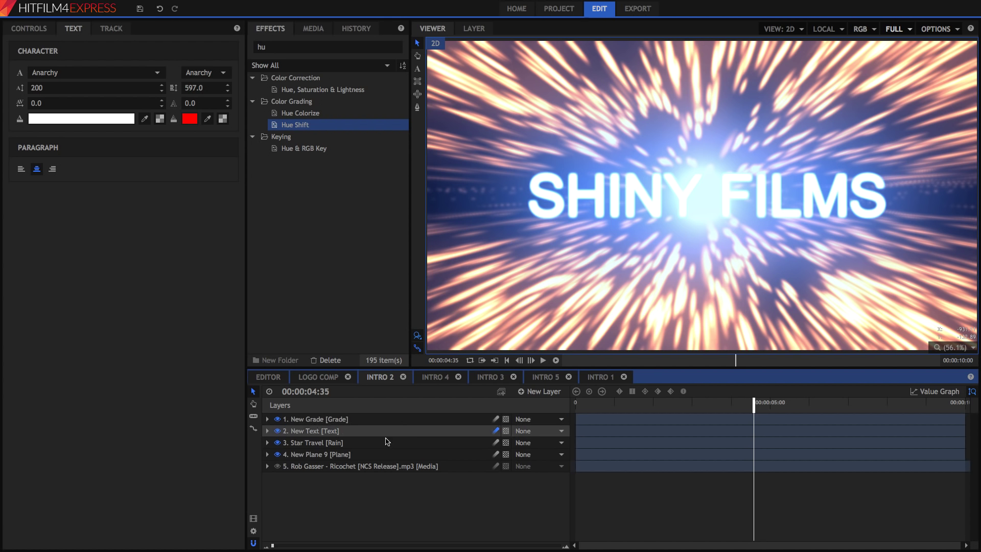
Inspect New Plane 9's visibility and Opacity fade keyframes around 1:50–2:14.
click(278, 455)
click(278, 455)
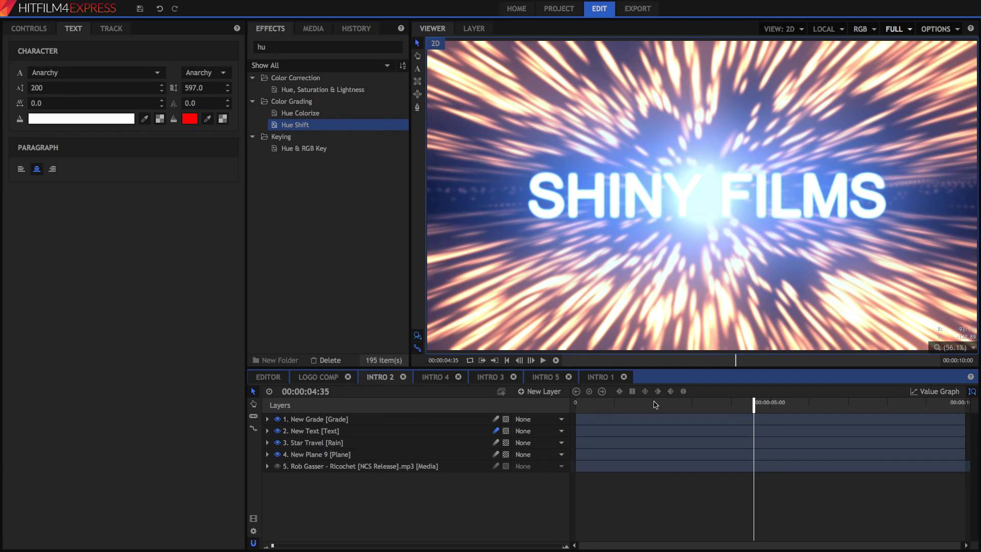
click(660, 409)
click(267, 454)
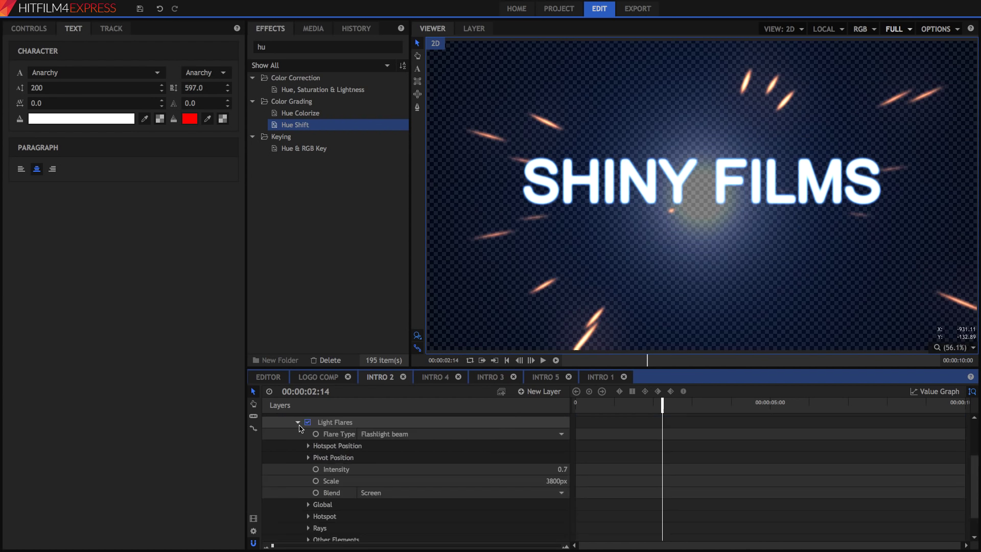
click(297, 489)
click(288, 501)
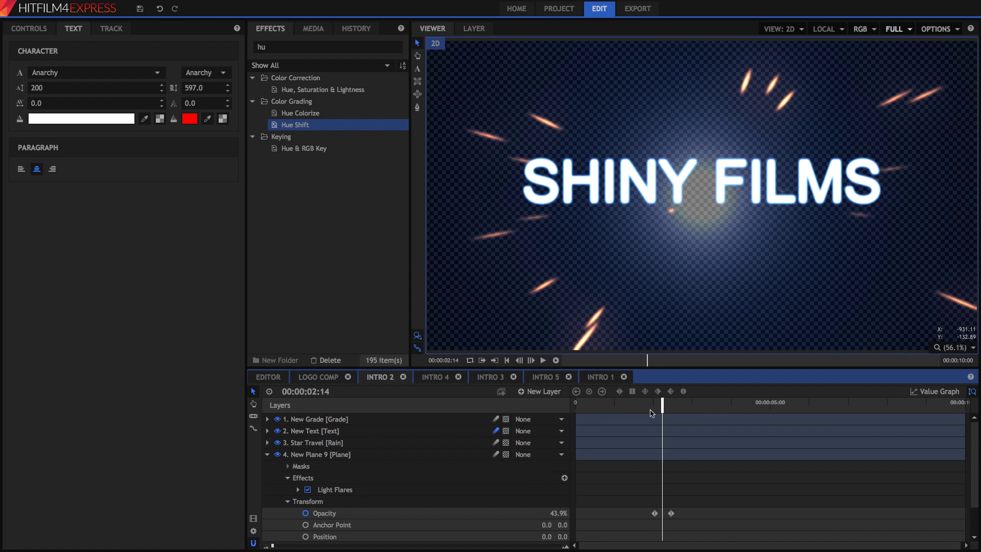
click(647, 405)
drag(646, 407, 656, 410)
click(267, 454)
Clear the effects search and locate Star Travel under Presets > 3D Effects > Quick 3D.
click(267, 443)
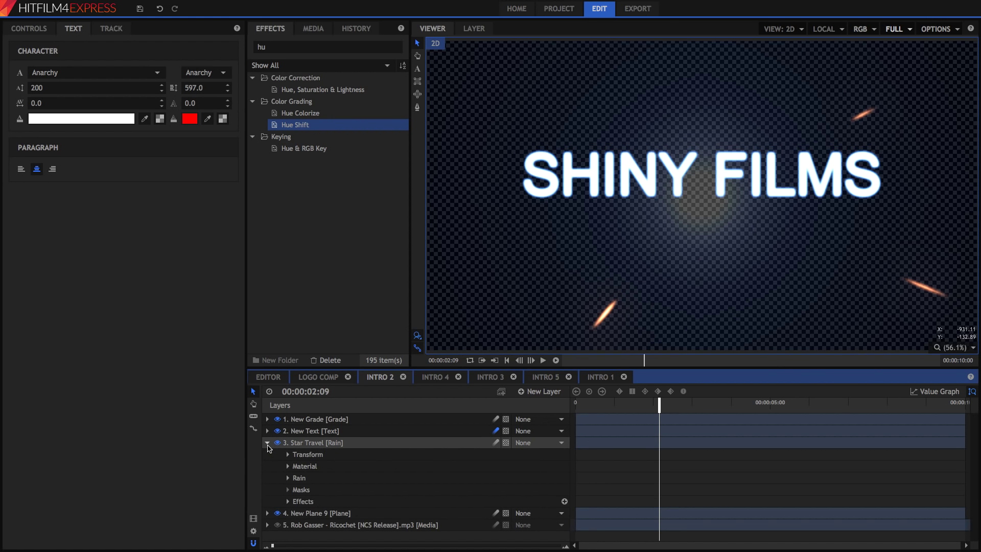
click(323, 46)
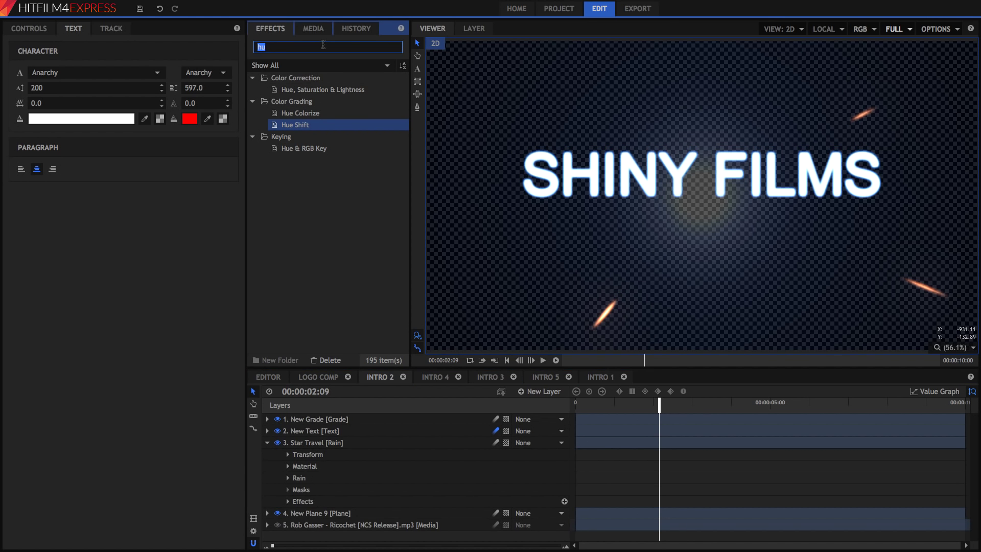
key(BackSpace)
click(252, 313)
scroll(266, 313, down, 1)
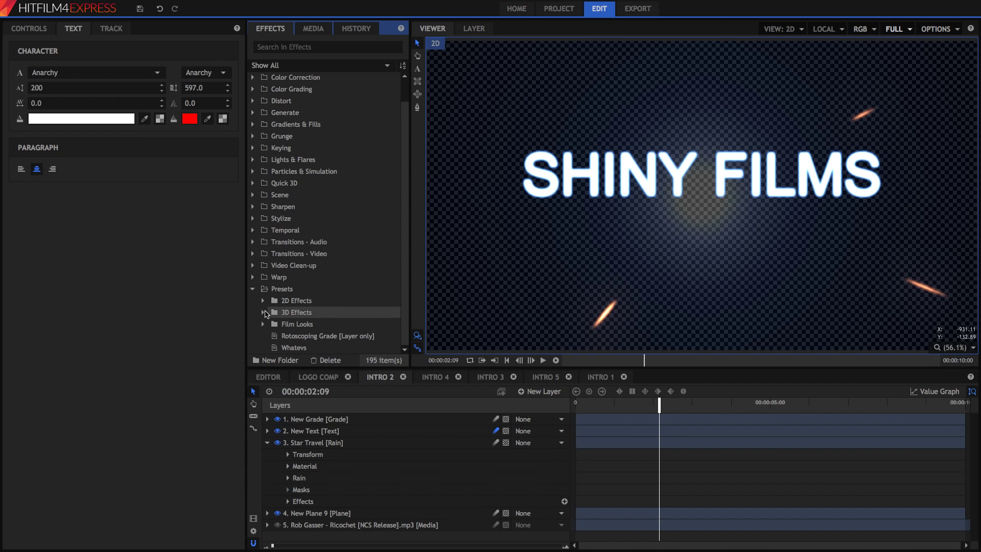
click(264, 312)
scroll(265, 312, down, 1)
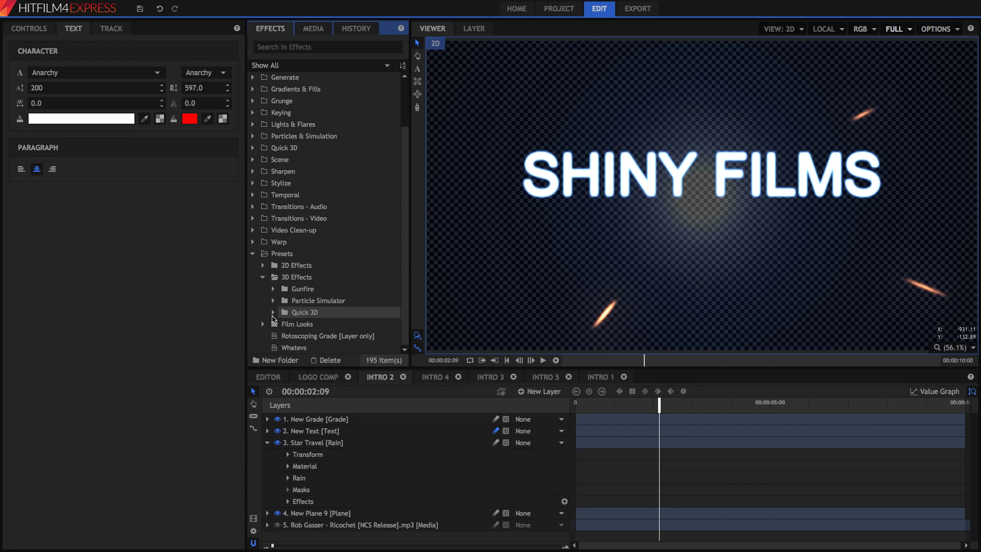
click(273, 313)
scroll(278, 324, down, 3)
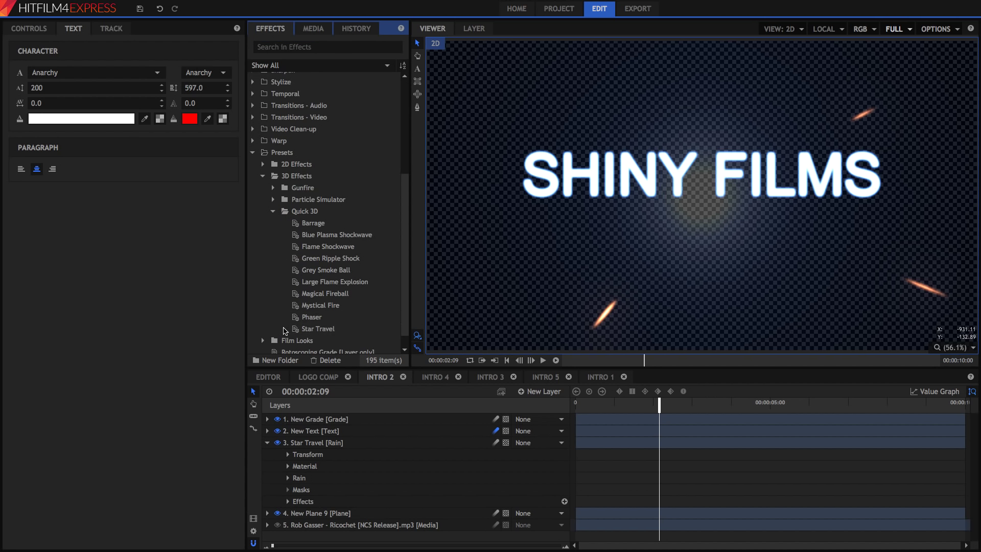
drag(284, 331, 293, 479)
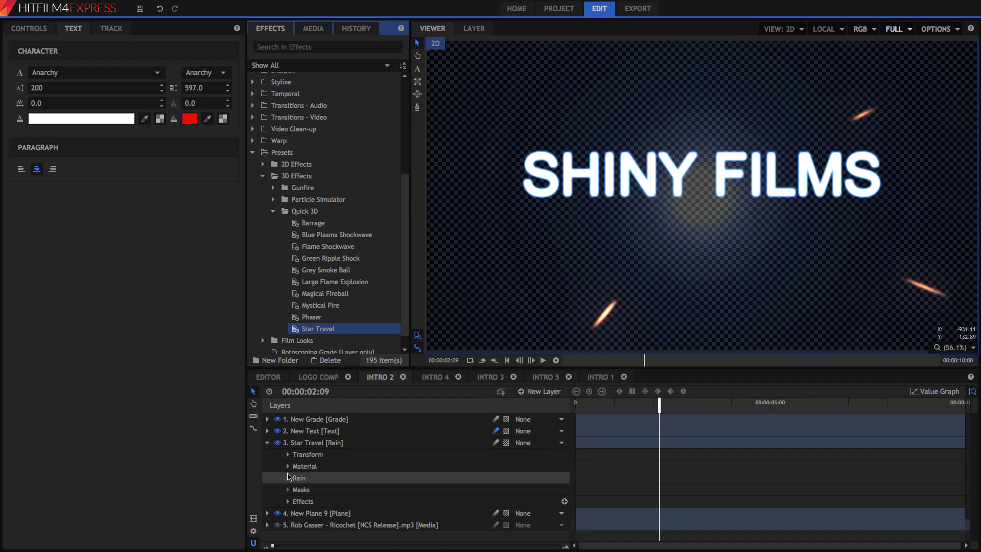
Preview Star Travel's Rain Amount rising from 0 to 578.1 by 2:15.
click(288, 478)
scroll(366, 473, down, 2)
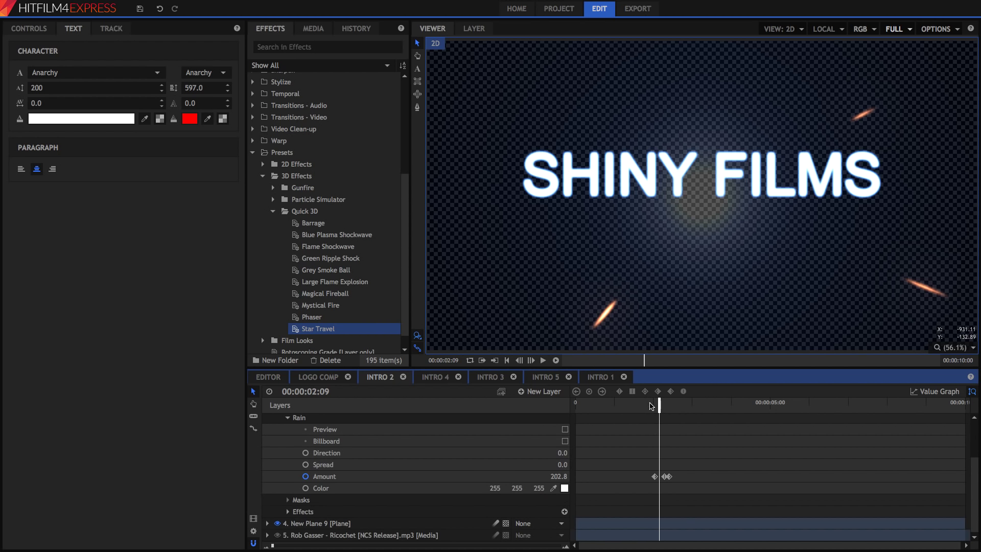
click(651, 406)
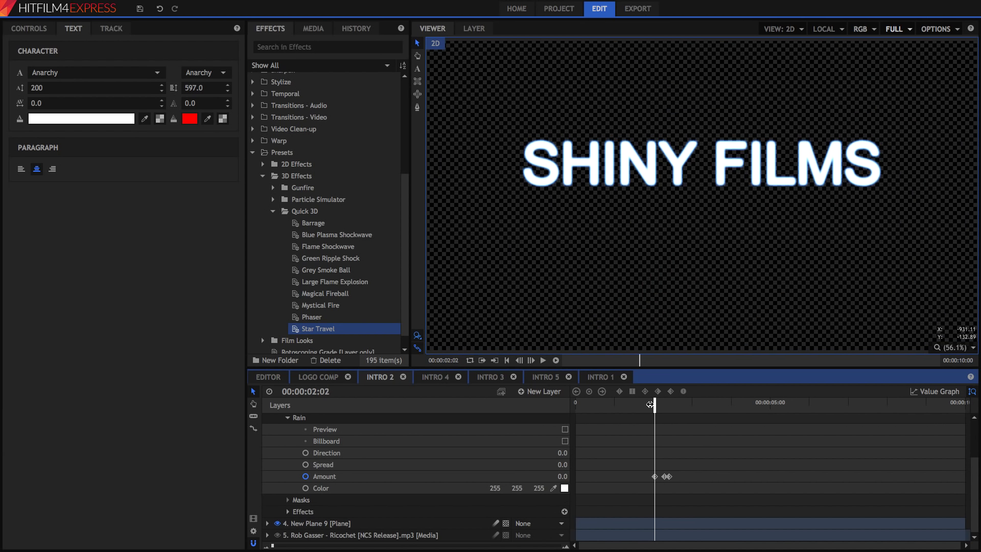
key(space)
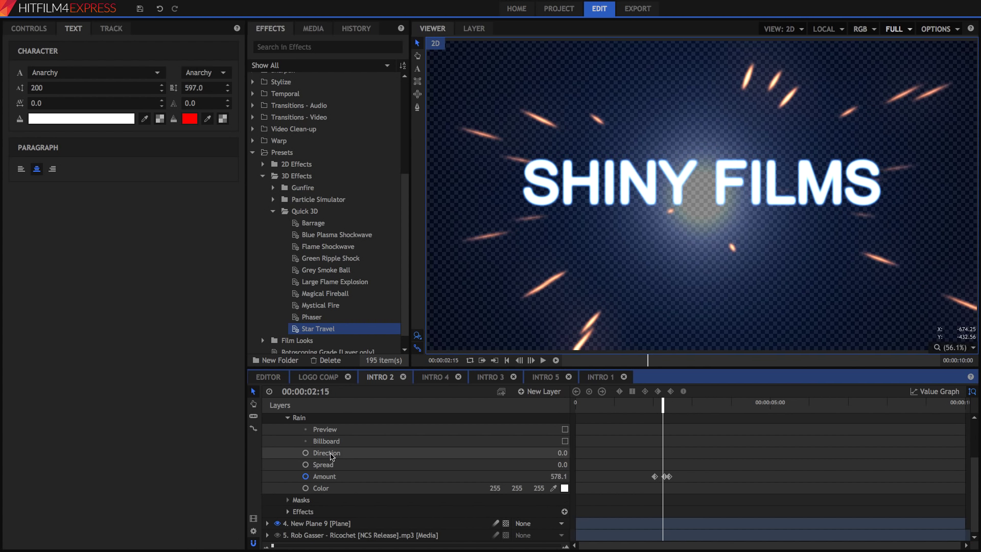
scroll(331, 457, up, 3)
click(287, 478)
Preview the Star Travel rain at 00:00:05:23 with all three Glow effects switched off.
click(288, 501)
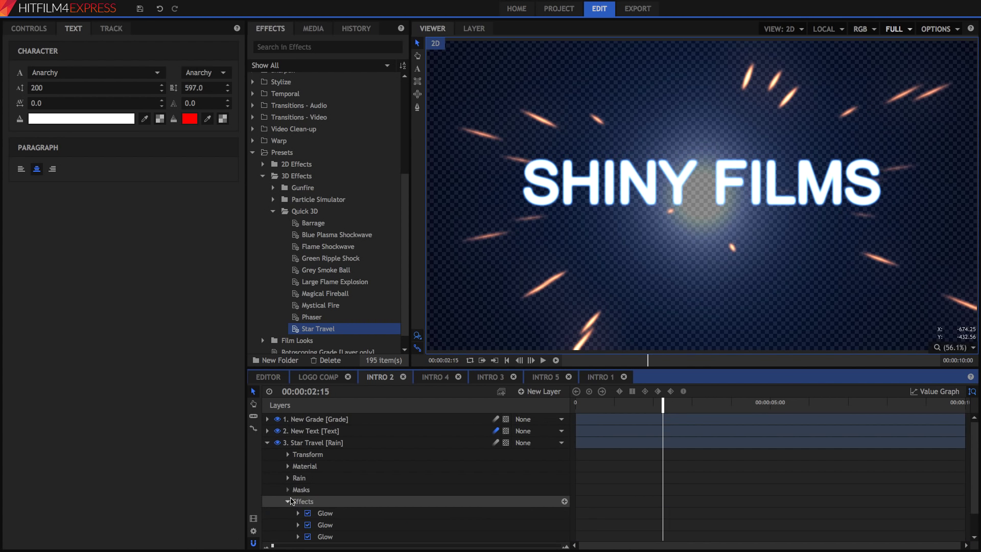
scroll(327, 460, down, 1)
click(785, 405)
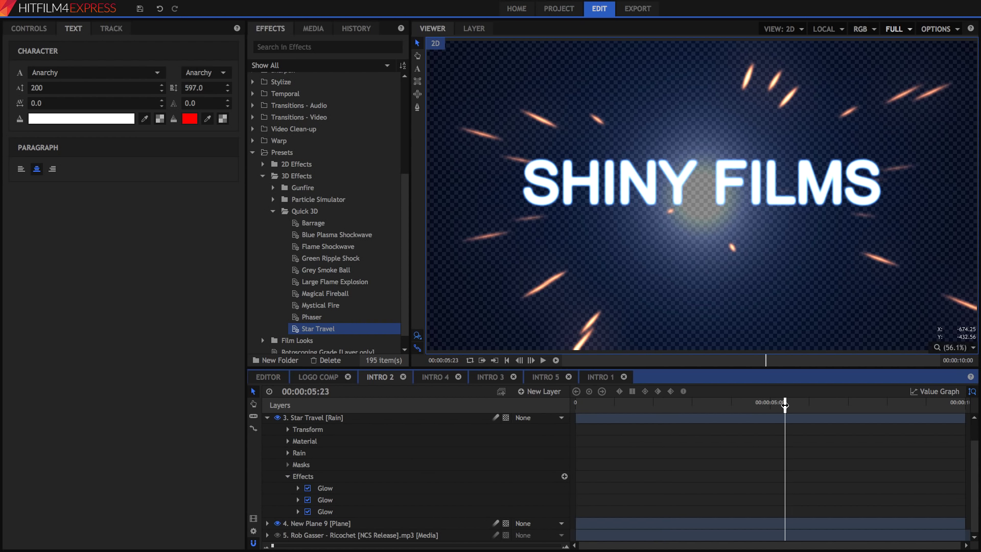
click(308, 511)
click(308, 500)
click(308, 488)
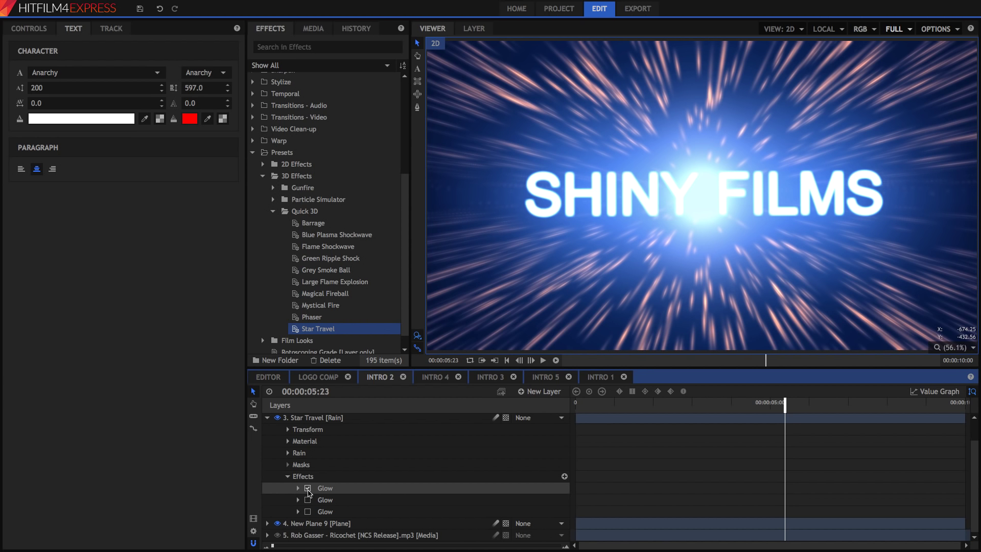
Turn the three Glow effects back on to compare the fiery orange streaks.
click(308, 500)
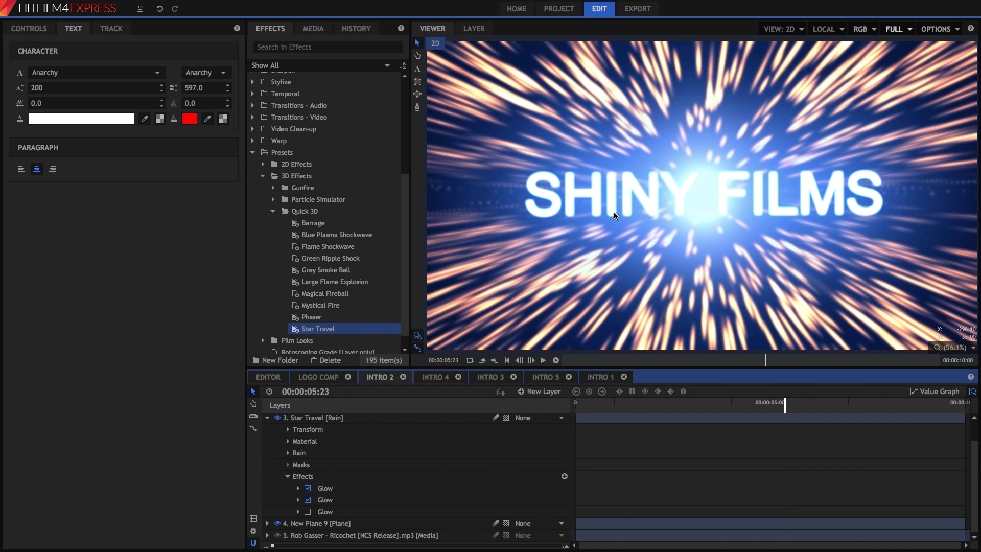
click(308, 511)
click(376, 488)
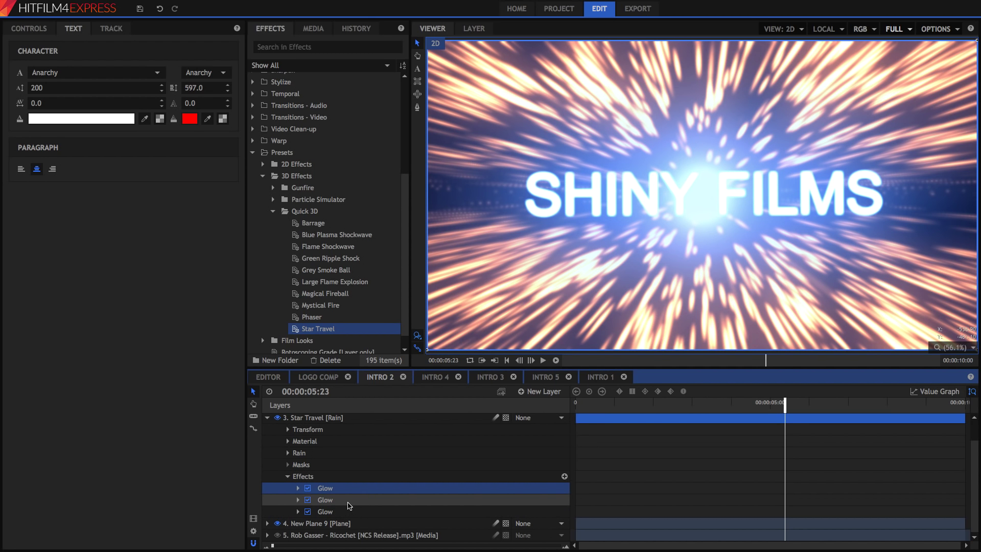
right_click(351, 501)
key(Escape)
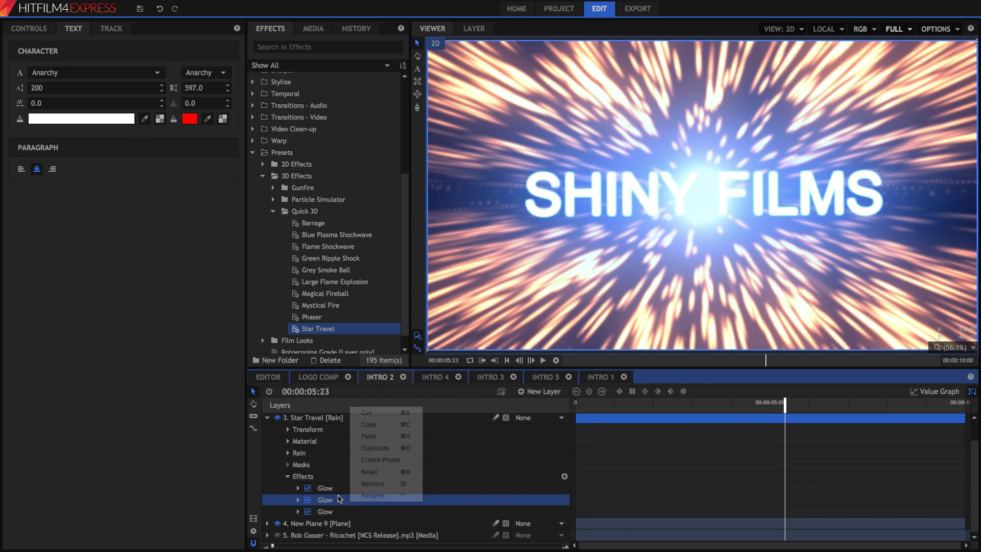
click(339, 511)
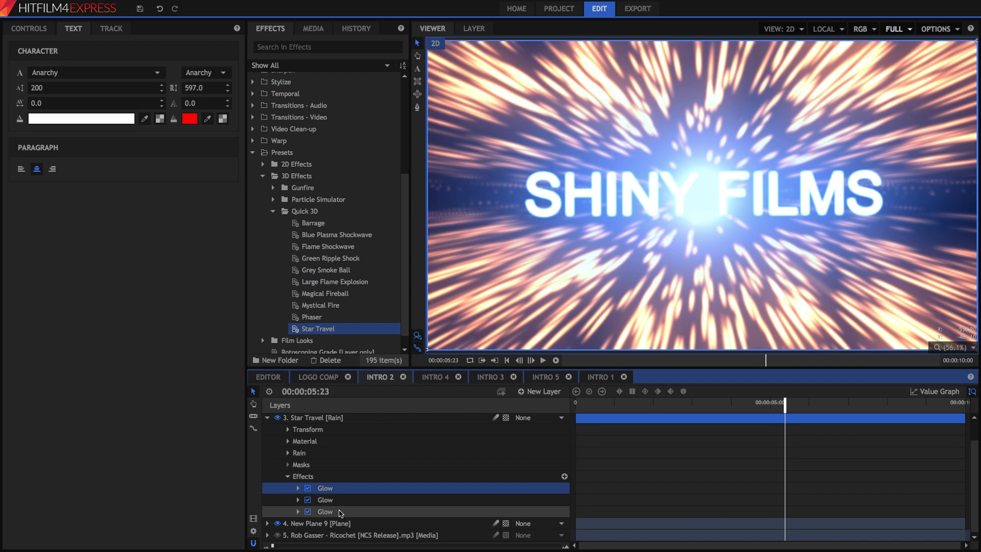
click(308, 511)
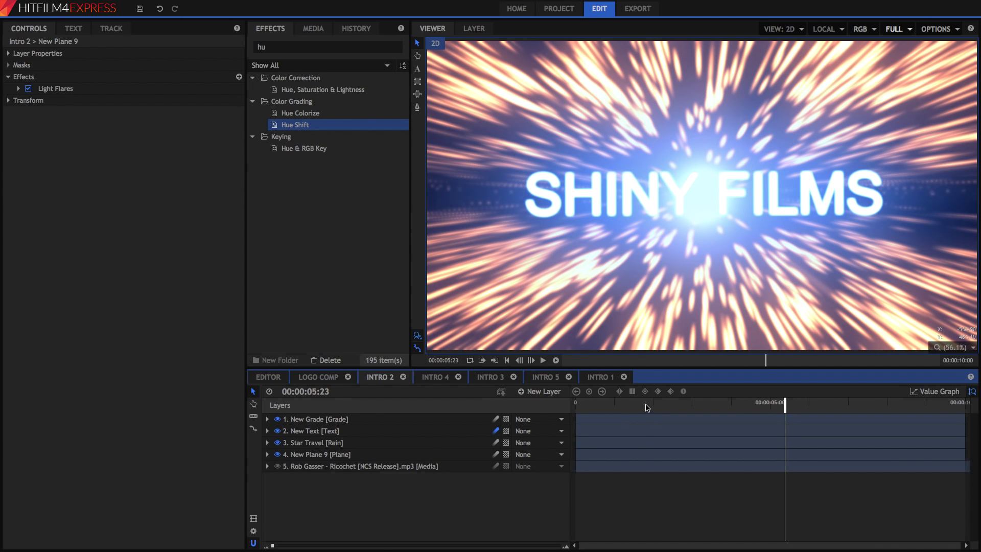
Show Levels Histogram under layer 1 New Grade's effects; scrub Intro 2 to 00:00:09:59's white flash.
drag(647, 408, 870, 395)
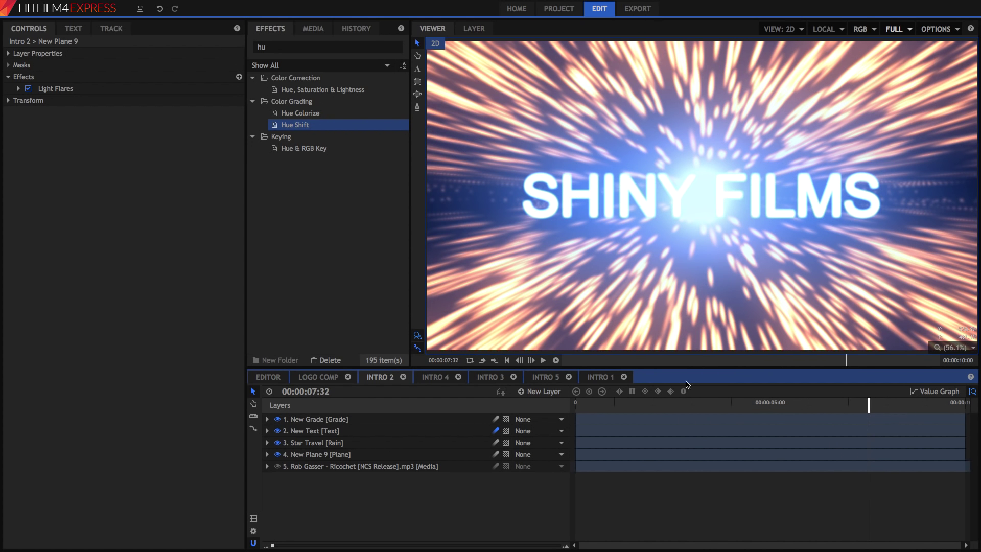
click(267, 419)
click(286, 454)
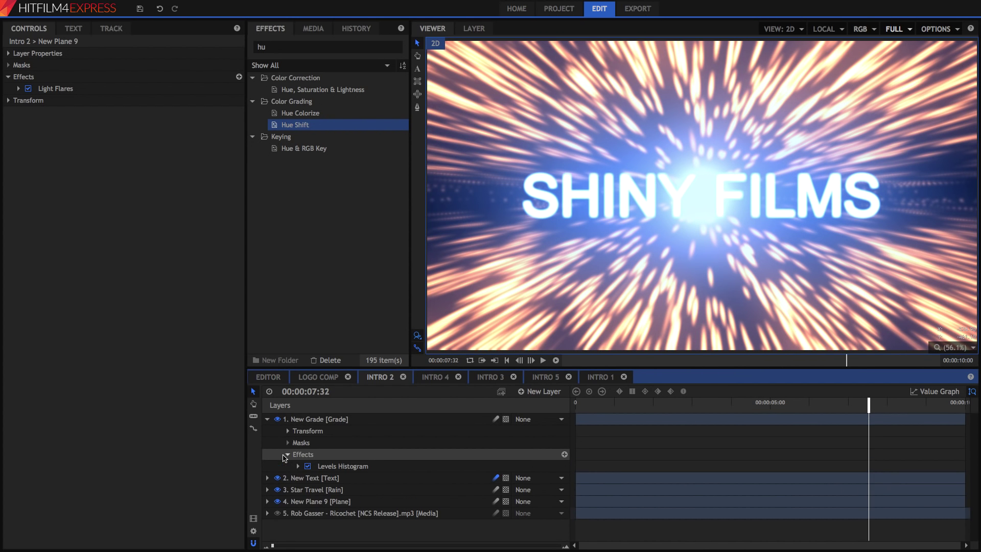
drag(883, 407, 978, 402)
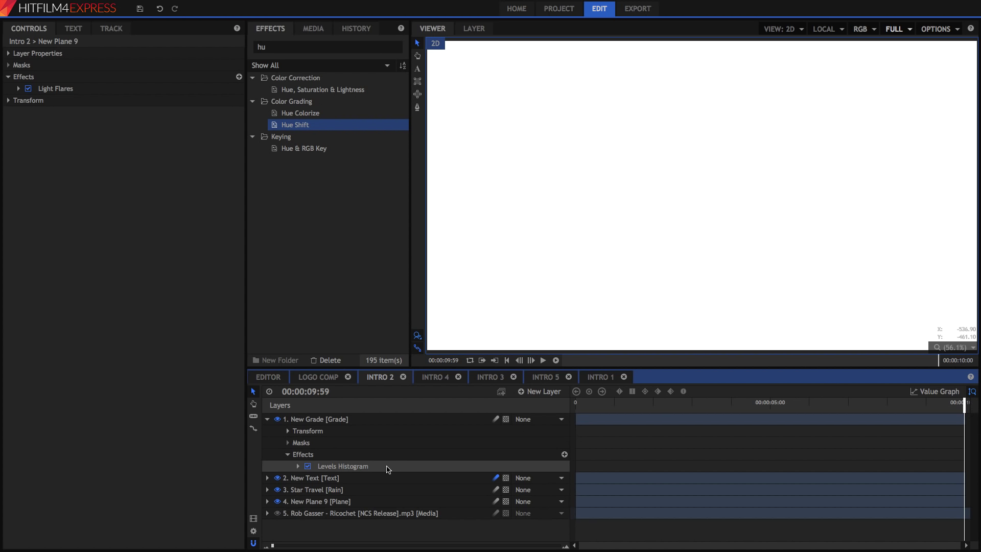
Switch to Intro 3 and step from 00:00:01:12 into the paint splashes around VIDEO EDITING.
click(479, 380)
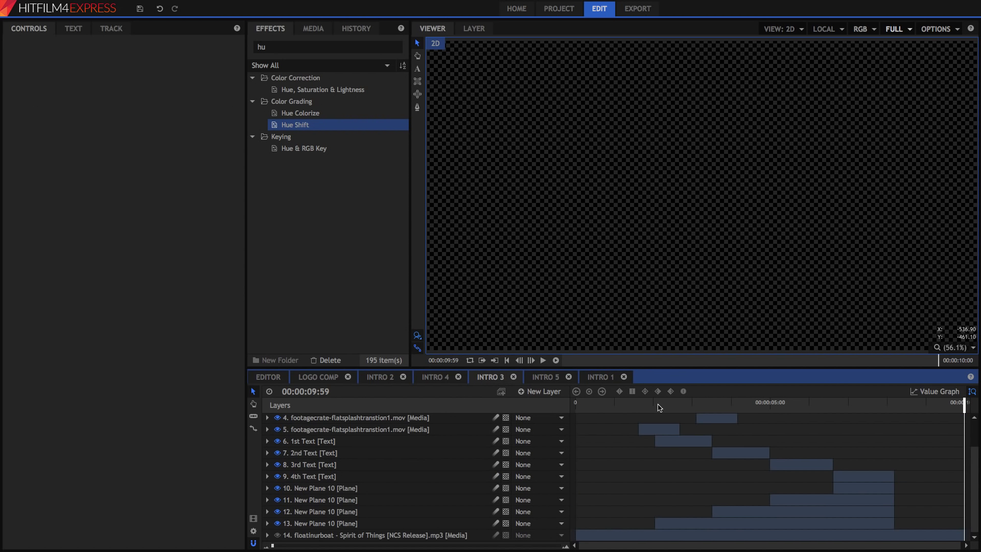
click(621, 407)
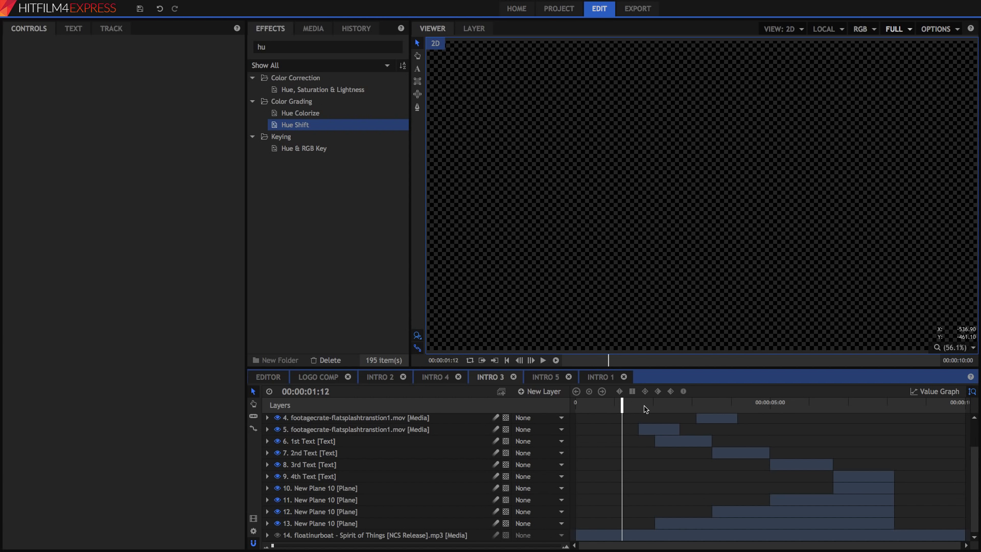
click(644, 407)
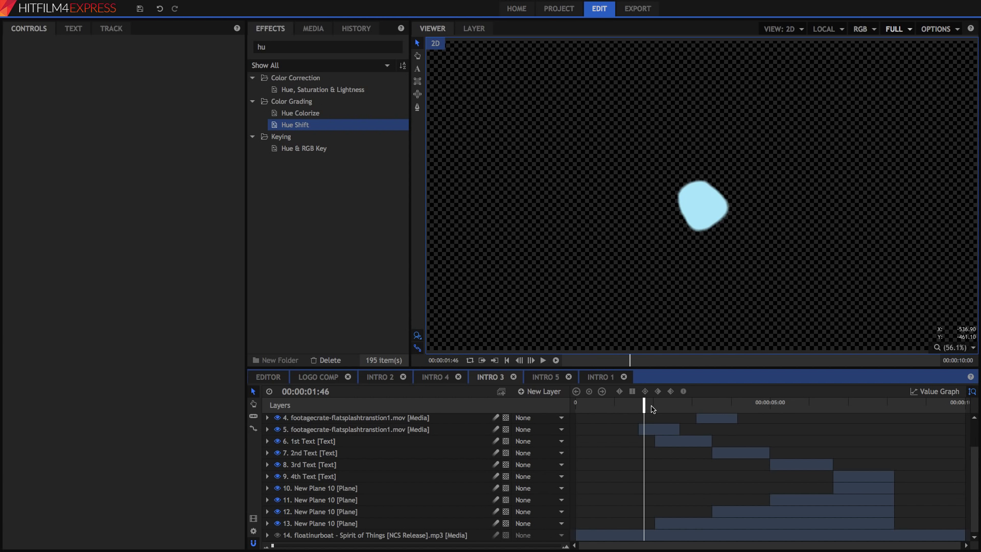
click(649, 407)
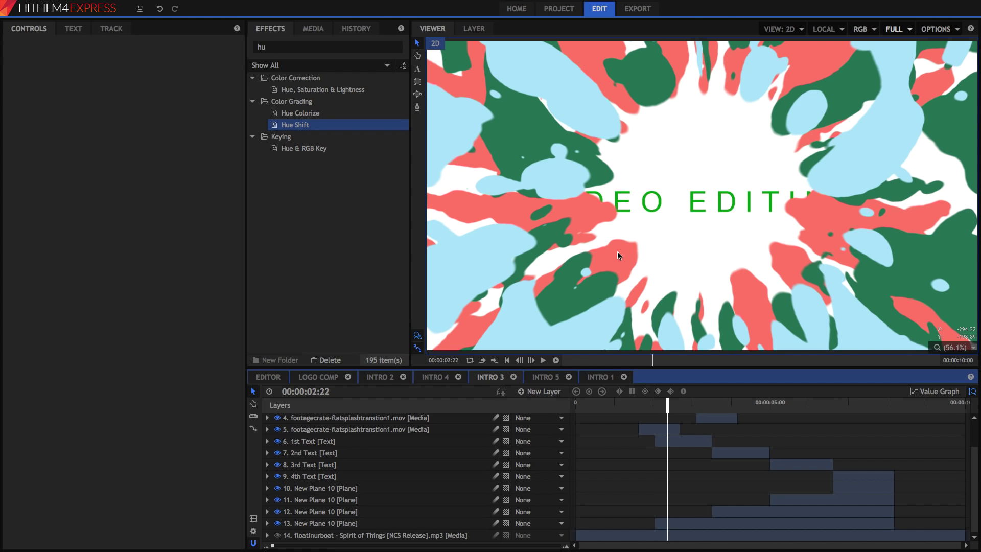
scroll(679, 440, up, 1)
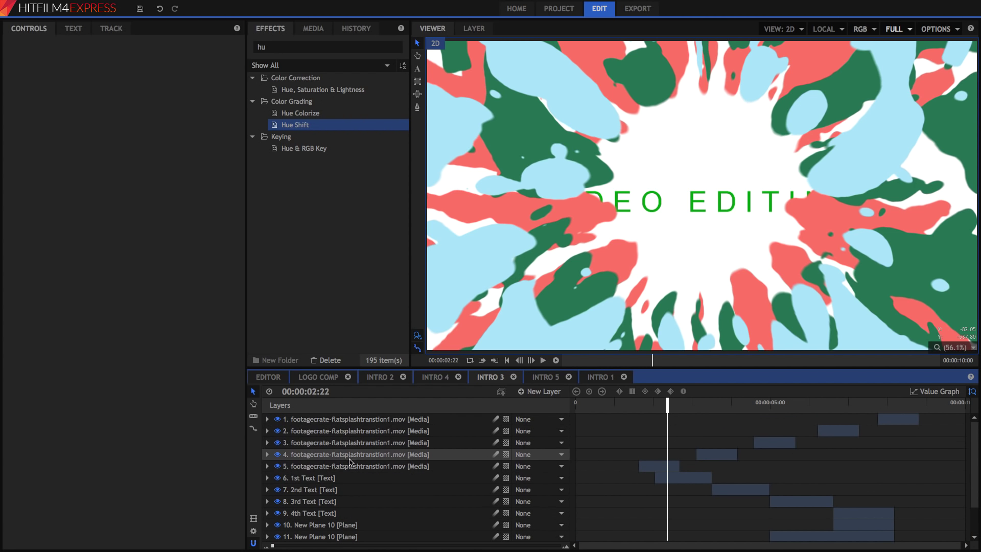
Inspect the Hue Shift effects on splash footage layers 4 and 2.
click(348, 465)
click(268, 454)
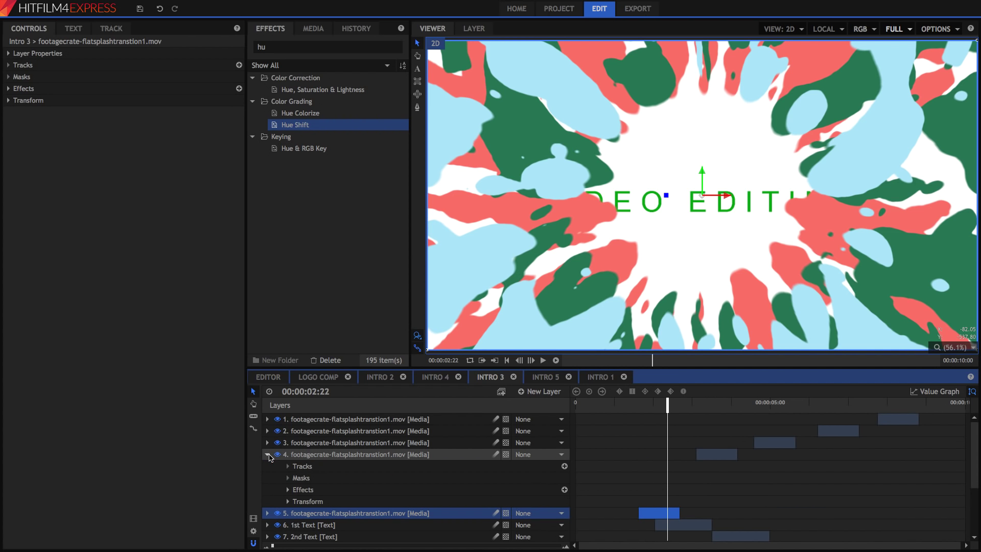
click(287, 490)
click(287, 489)
click(268, 454)
click(268, 430)
click(288, 466)
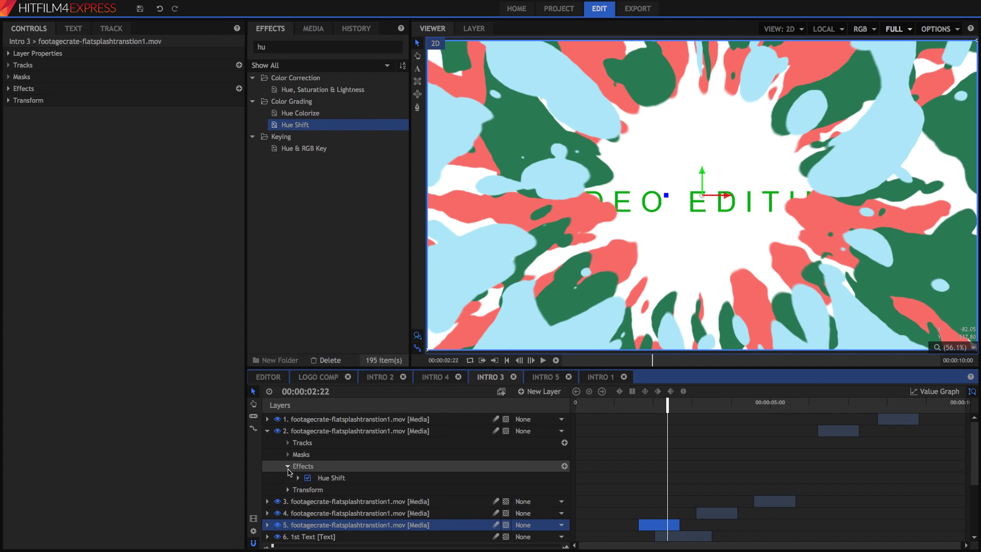
click(287, 466)
click(268, 430)
Preview the recoloured splashes at 00:00:05:18 and 00:00:06:55, then return to the VIDEO EDITING title.
click(710, 404)
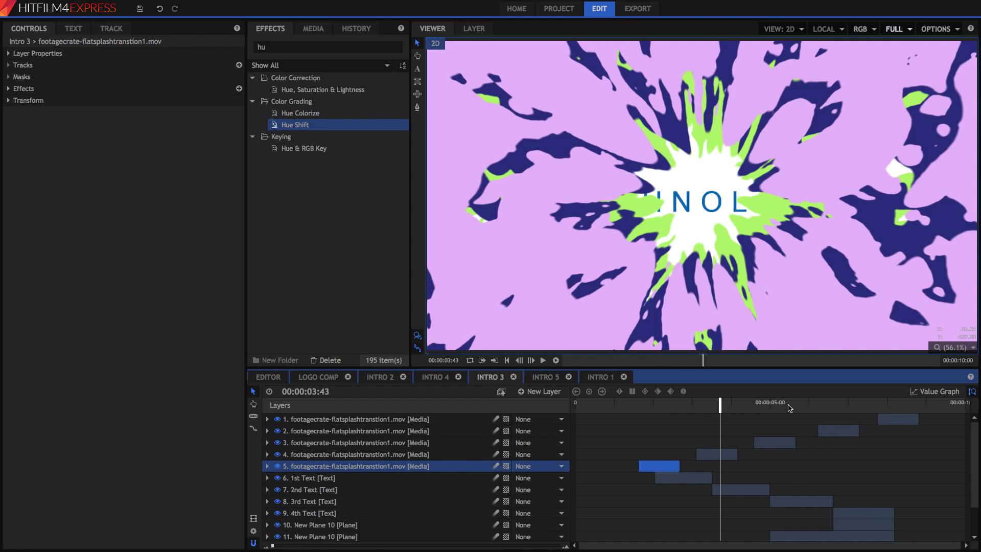
click(781, 404)
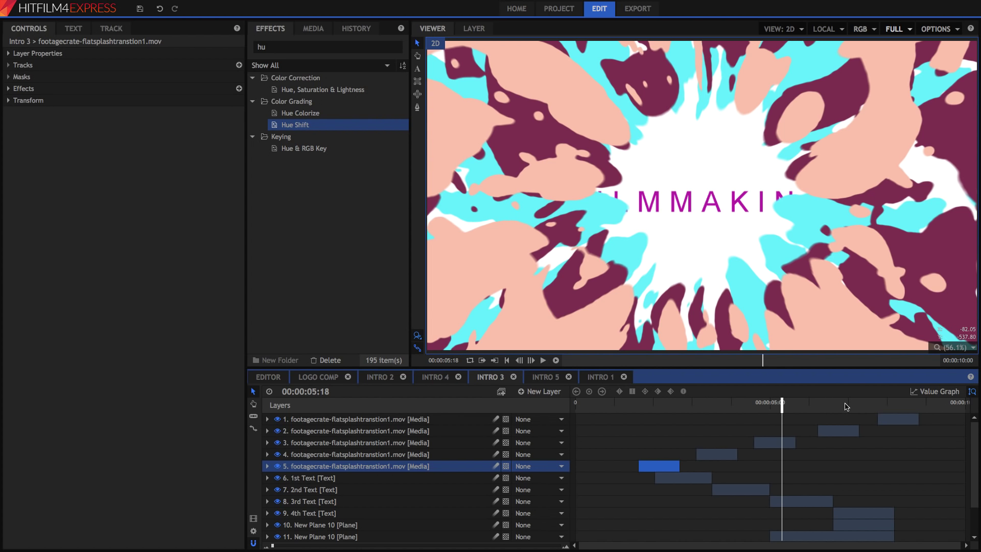
click(845, 404)
click(777, 405)
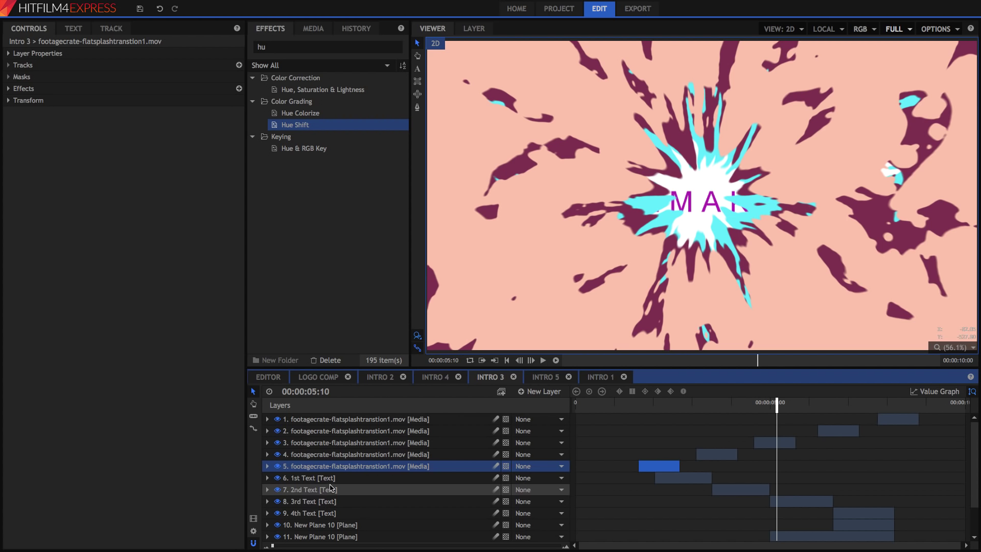
drag(633, 405, 675, 411)
Reveal the 1st Text layer's Hue Shift keyframes and scrub through the title sequence.
click(356, 481)
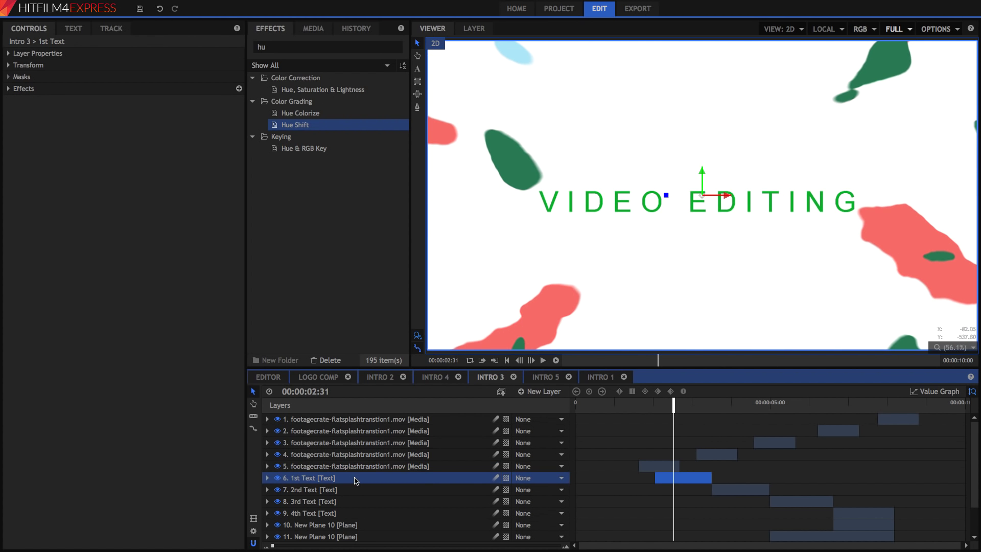
click(267, 478)
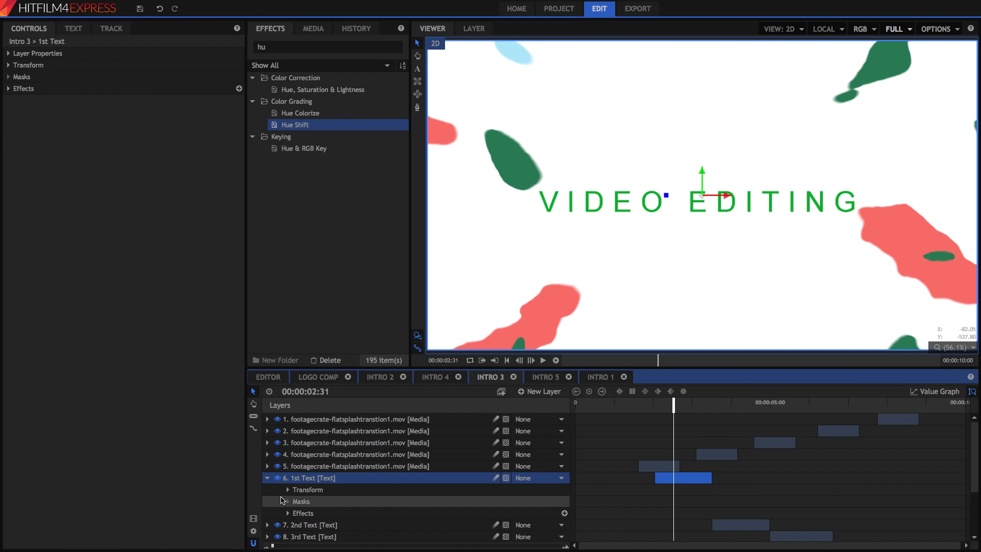
click(287, 512)
scroll(287, 513, down, 1)
click(298, 491)
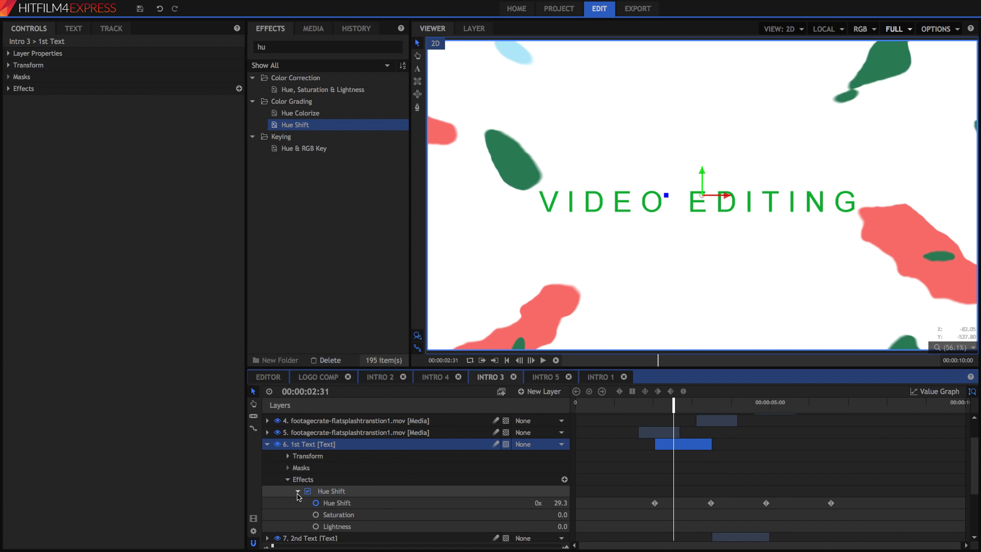
drag(649, 409, 818, 409)
drag(841, 495, 629, 489)
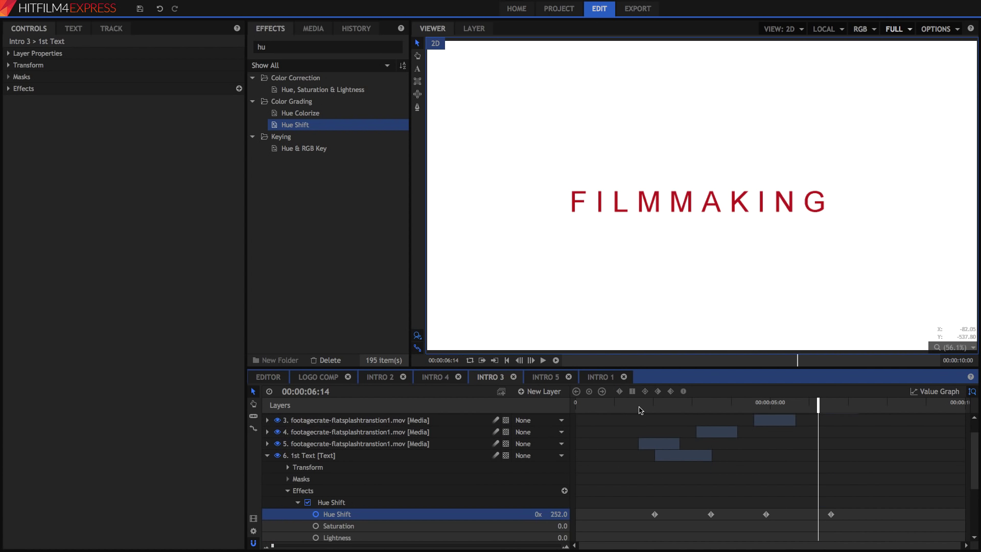
drag(643, 407, 699, 407)
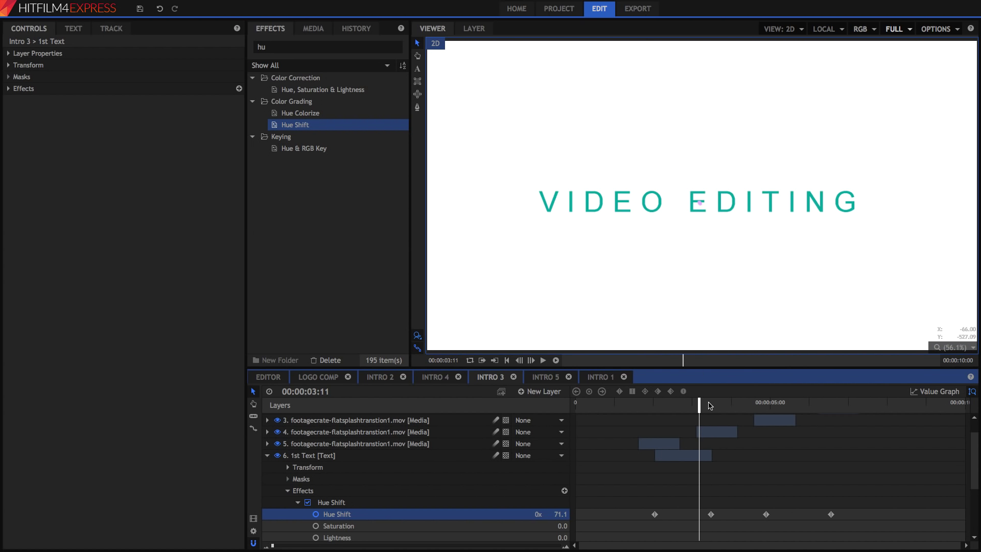
drag(710, 407, 877, 406)
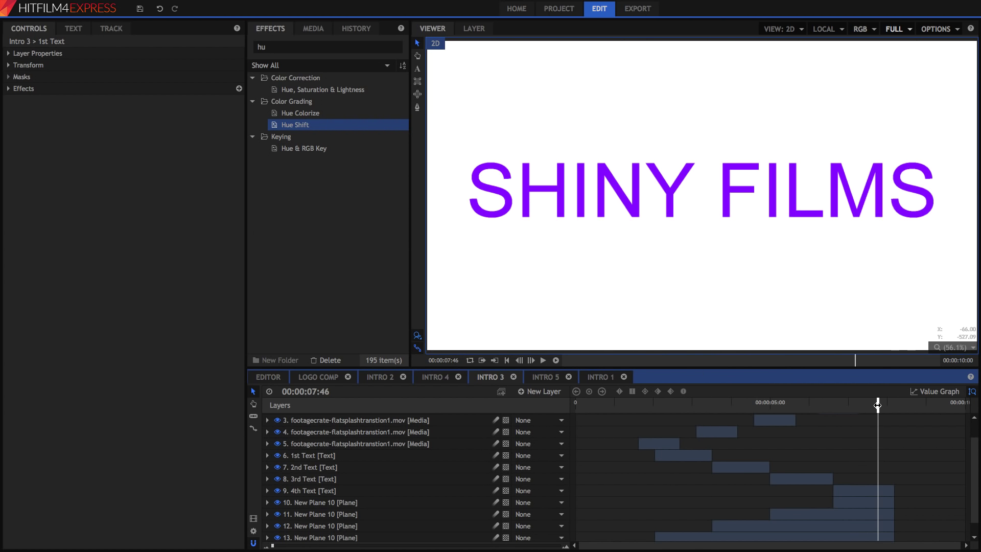
Check the 4th Text layer's Hue Shift 270 keyframes, scrubbing back to 00:00:07:10.
click(267, 490)
scroll(443, 426, down, 3)
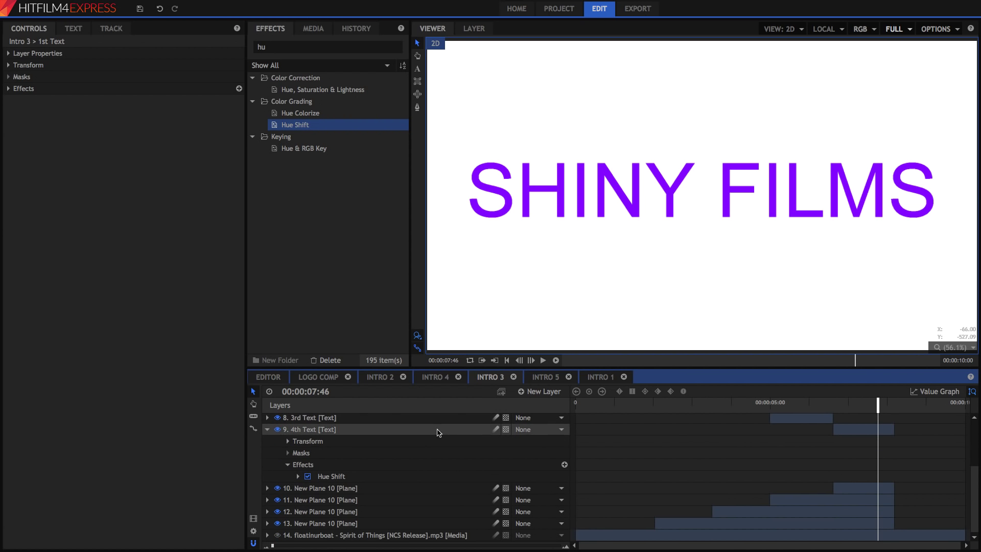
click(297, 476)
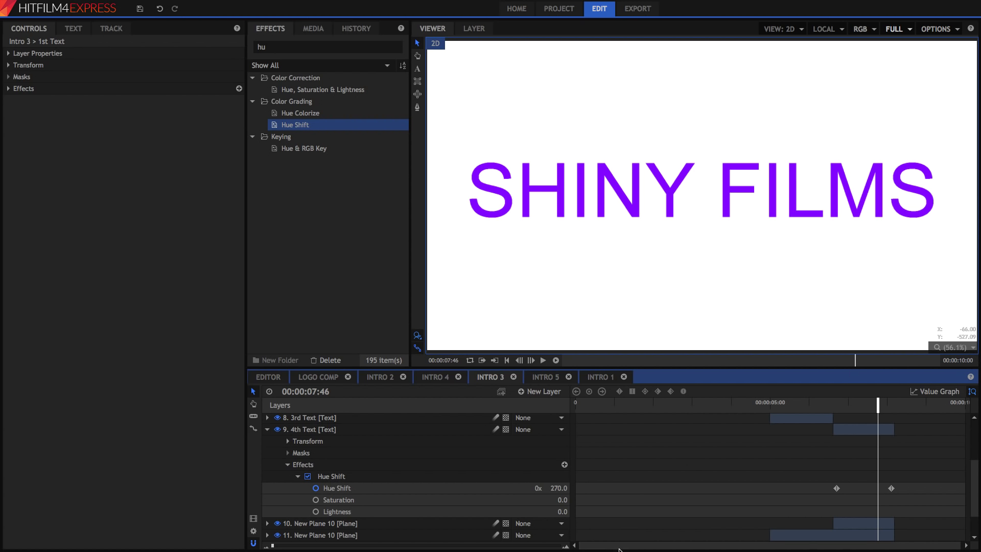
drag(833, 407, 855, 413)
Recolour New Plane 10 from white to orange-red in its Properties colour chooser.
click(267, 430)
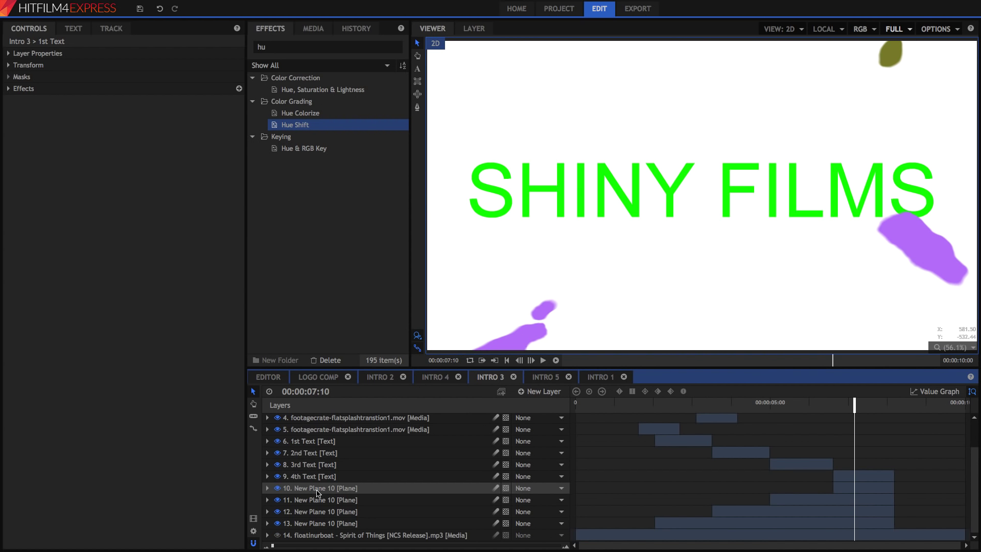
right_click(317, 492)
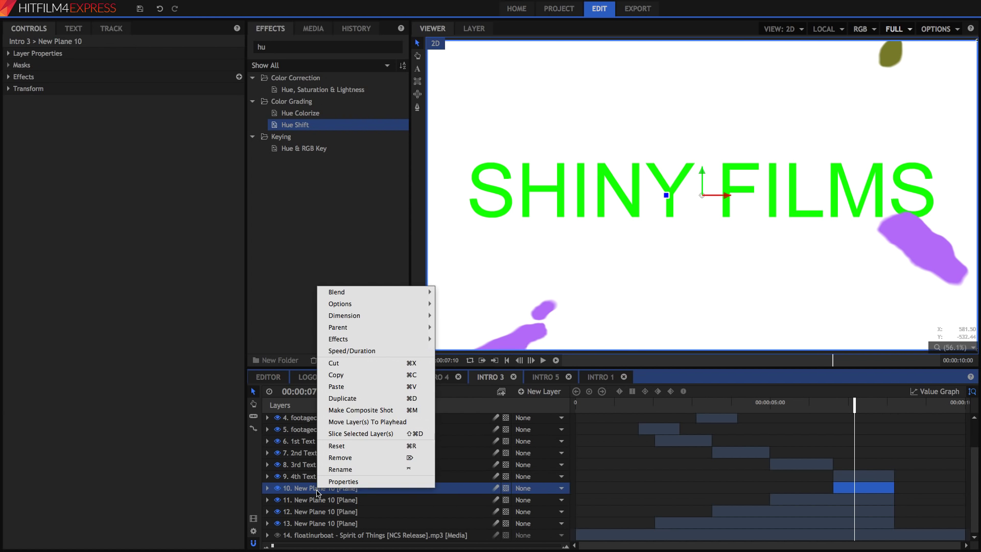
click(621, 433)
click(668, 406)
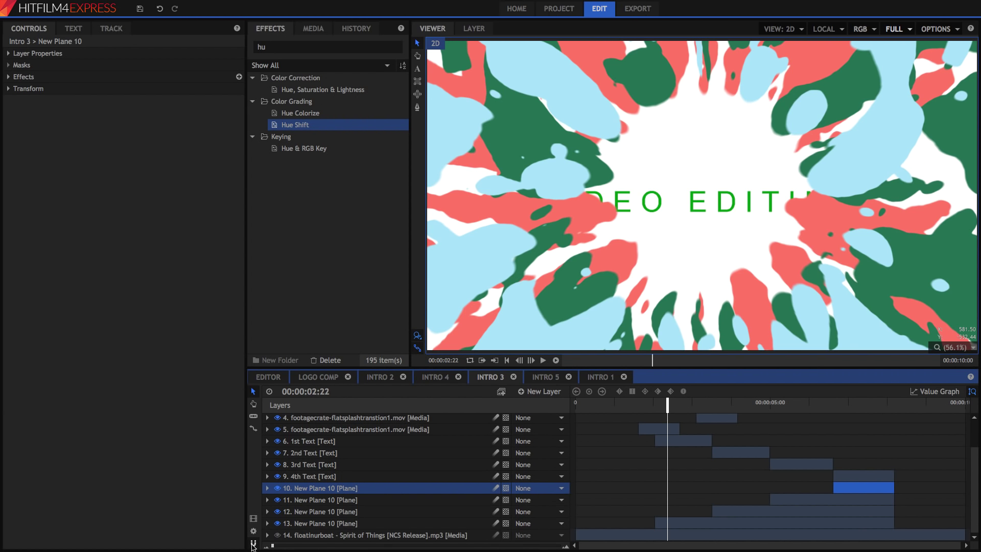
right_click(320, 489)
click(341, 478)
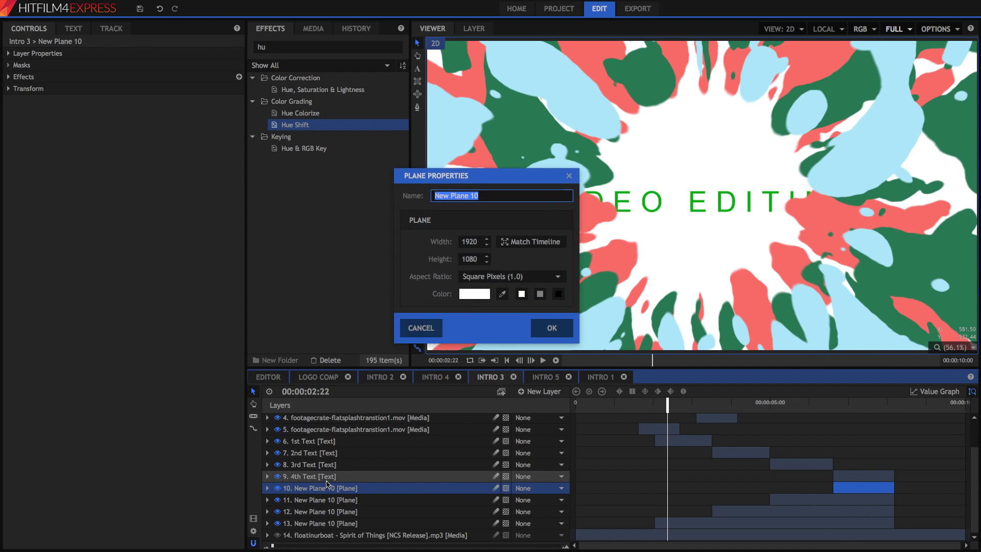
click(467, 298)
drag(350, 314, 370, 292)
click(345, 523)
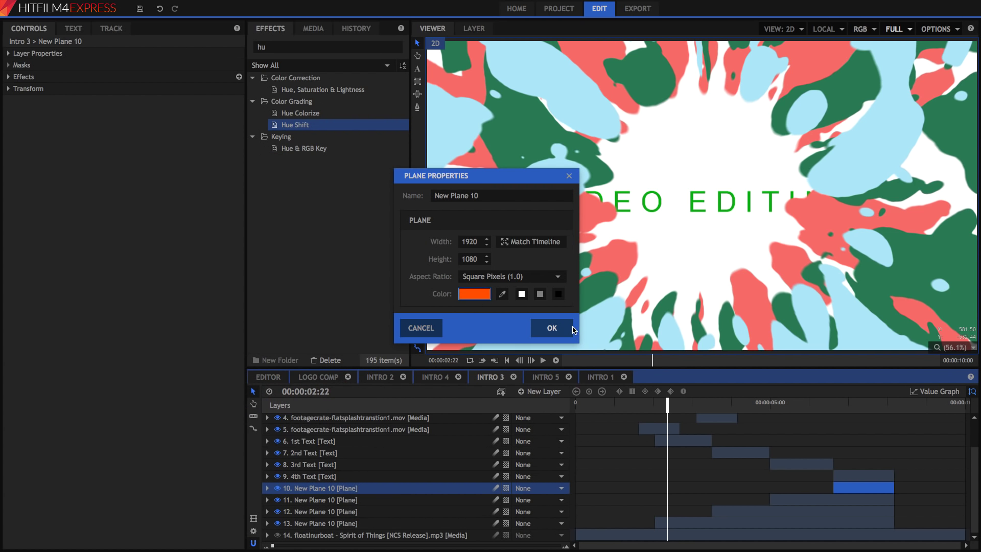
click(570, 327)
Preview the intro at TECHNOLOGY, 5:48 and 7:18 (SHINY FILMS), then return to 2:26.
drag(720, 403, 731, 401)
click(801, 402)
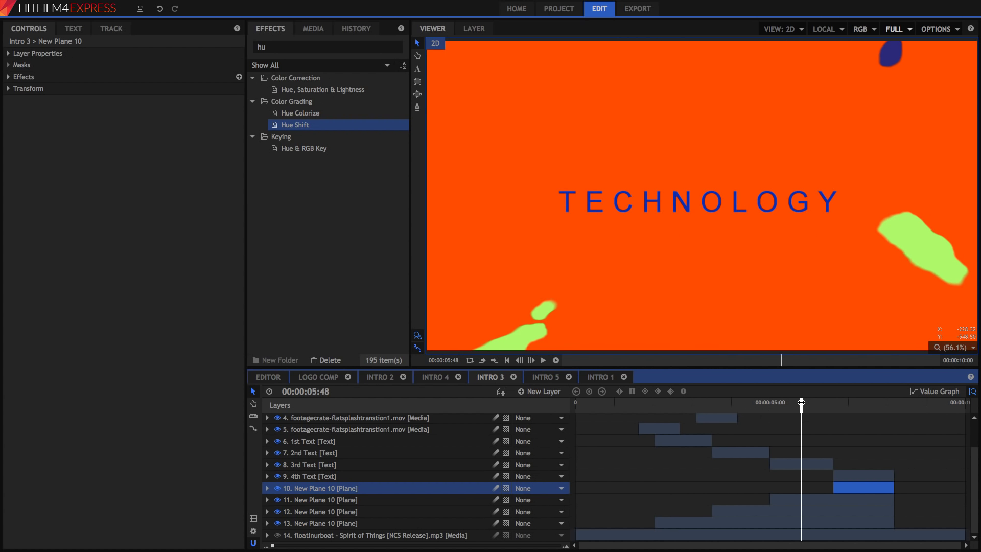
click(860, 404)
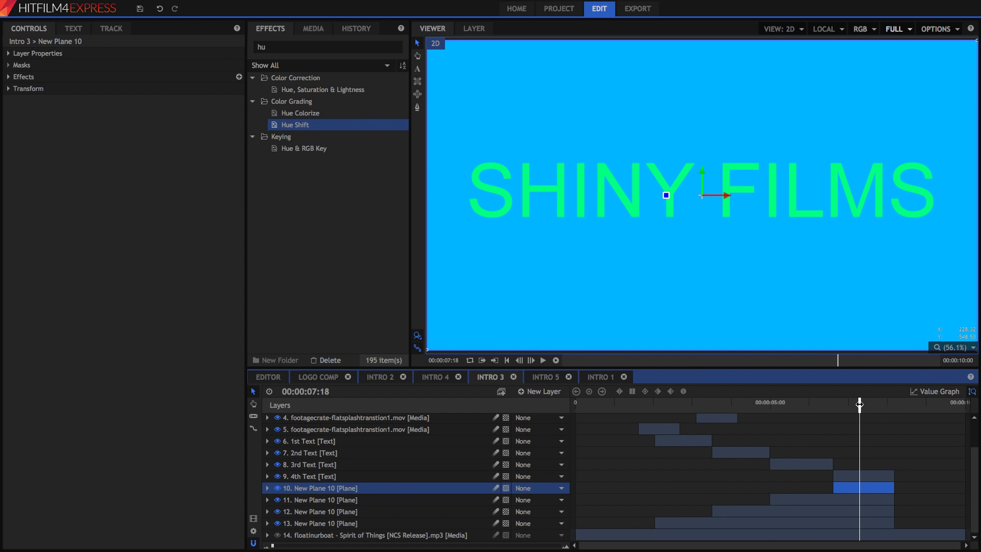
drag(671, 405, 712, 404)
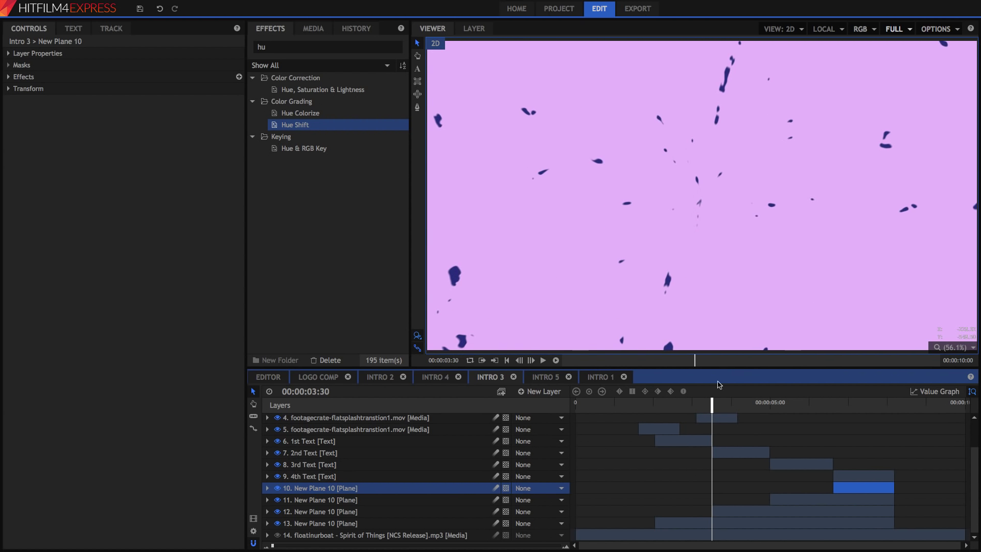
click(670, 404)
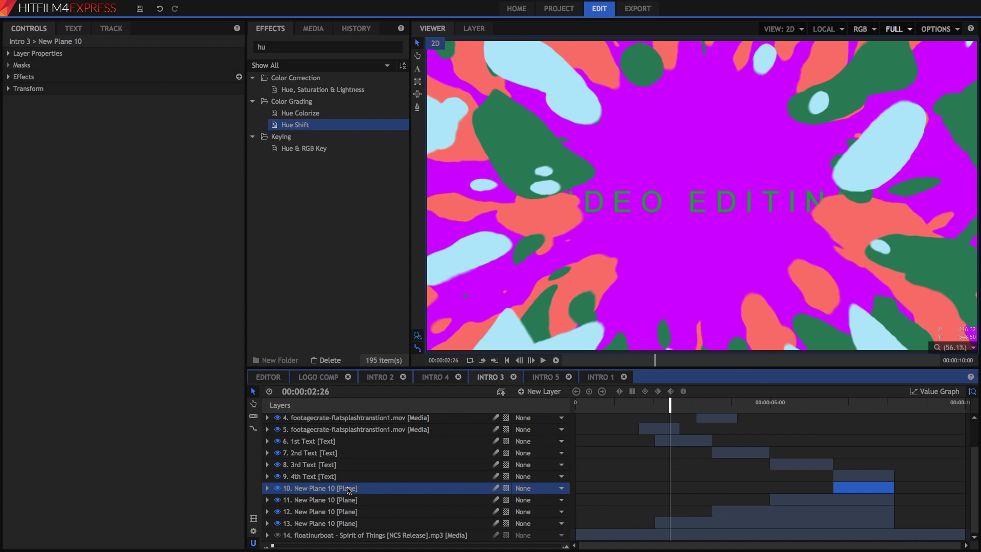
Reopen New Plane 10's colour chooser and try light pink, pale cyan and peach.
right_click(349, 486)
click(371, 479)
click(469, 294)
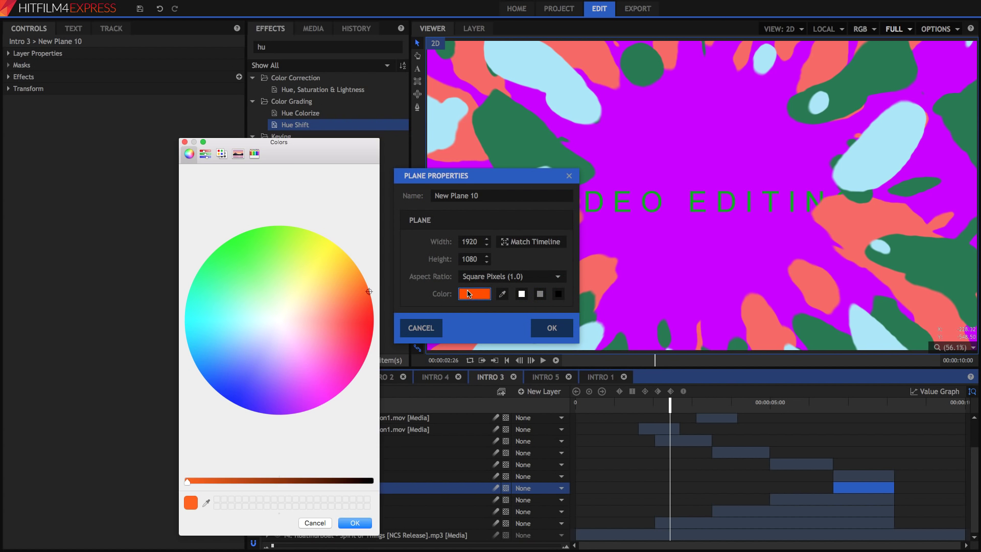
drag(294, 316, 307, 320)
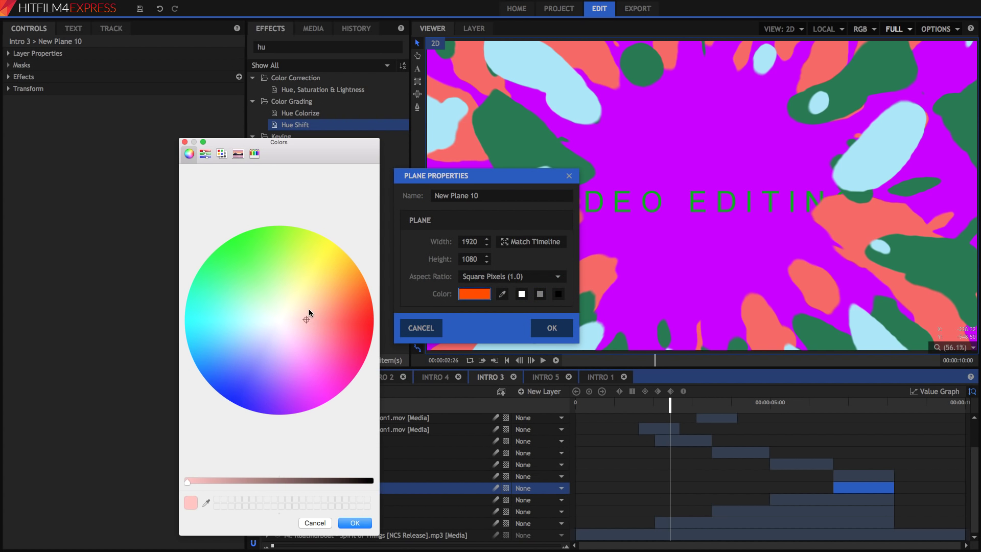
click(269, 316)
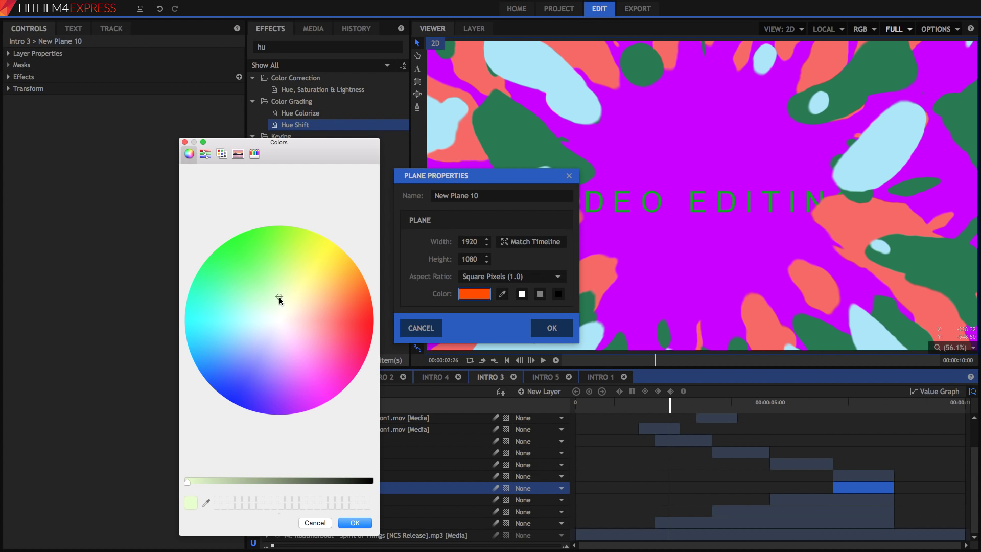
drag(272, 323, 304, 320)
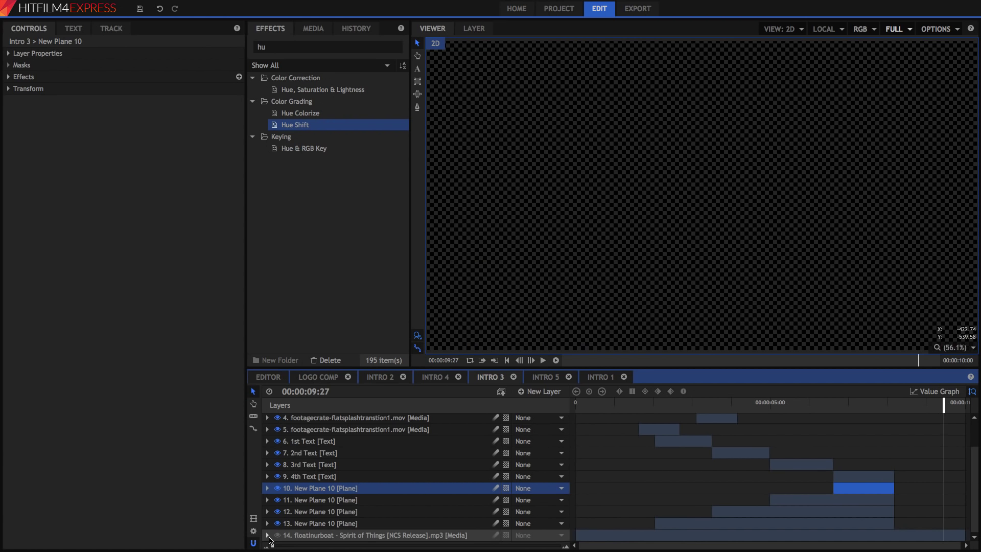
Reveal the mp3 layer's audio Level keyframes, play Intro 3 from the start, then switch to Intro 4.
click(268, 535)
scroll(303, 537, down, 1)
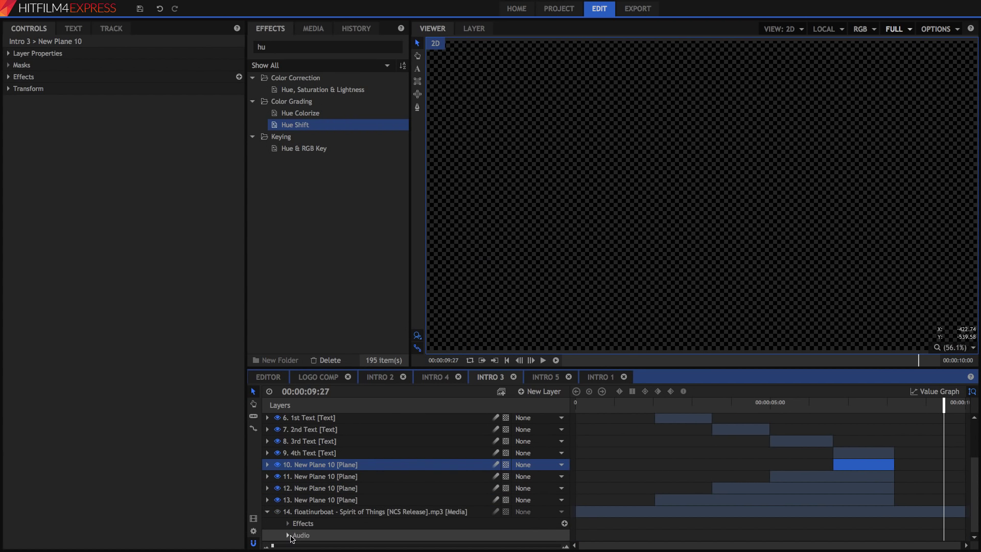
click(288, 535)
click(577, 410)
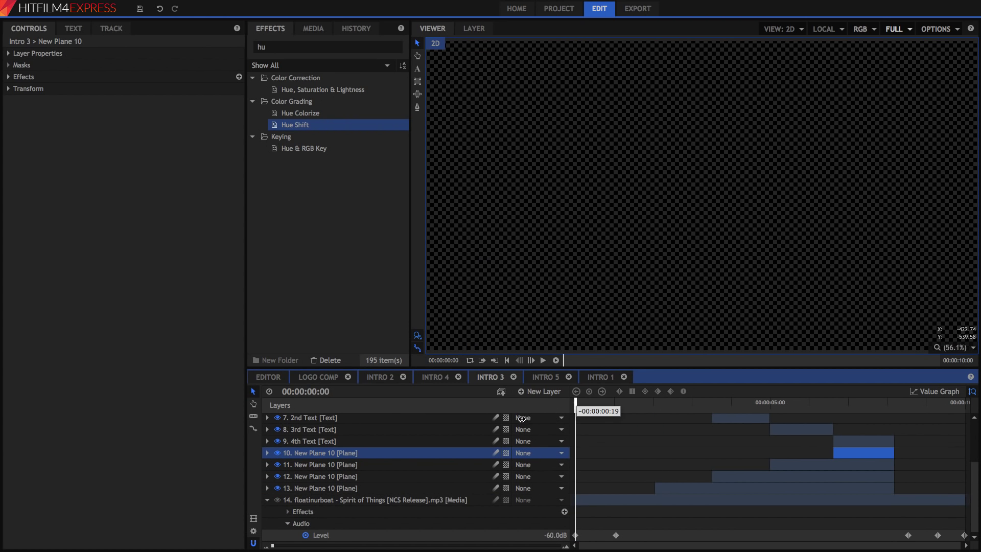
key(space)
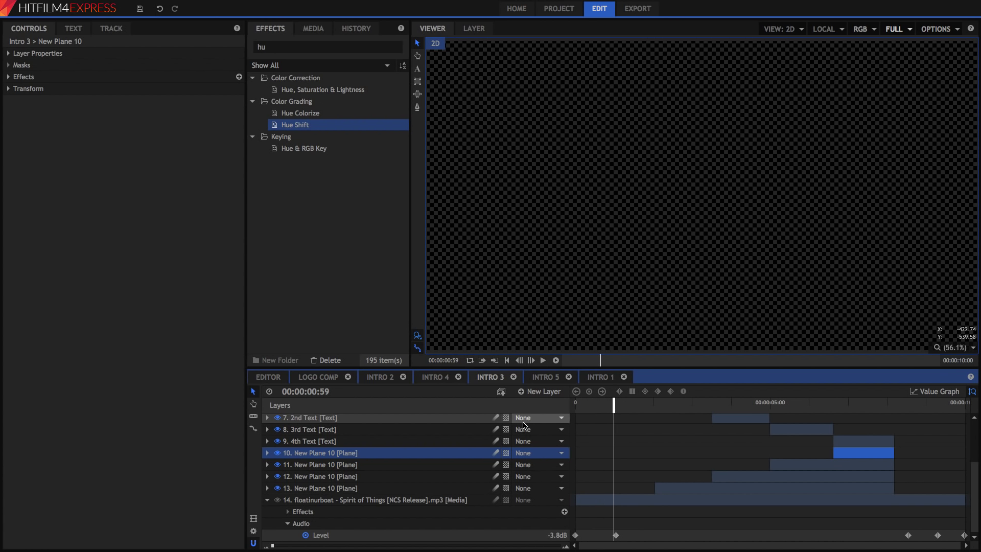
drag(713, 410, 963, 412)
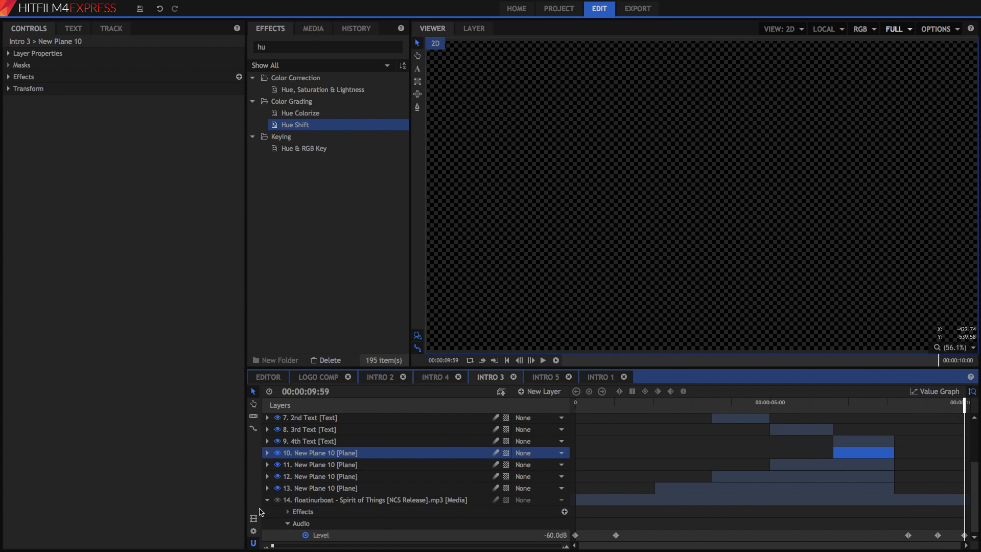
click(447, 380)
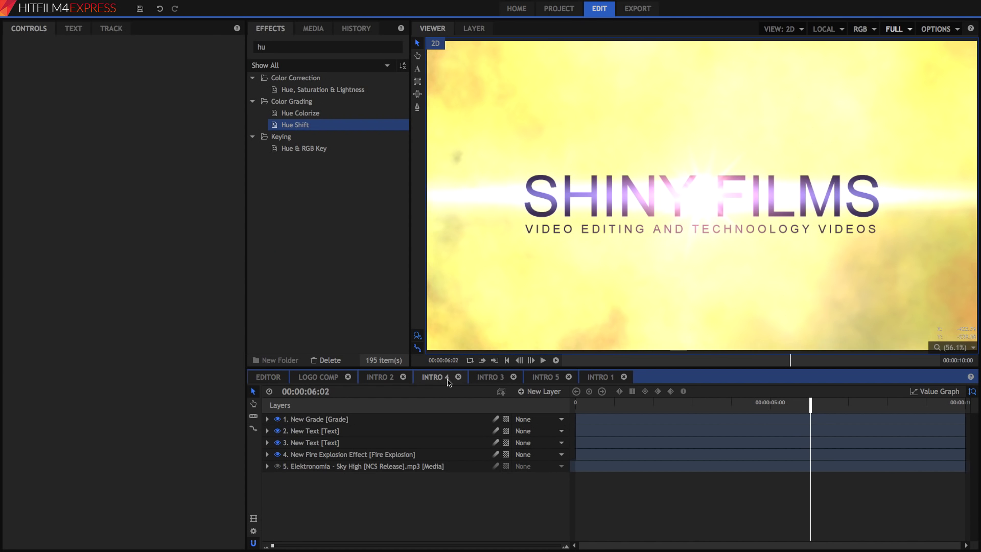
Select the New Fire Explosion Effect layer and clear the leftover 'hu' effects search.
click(327, 454)
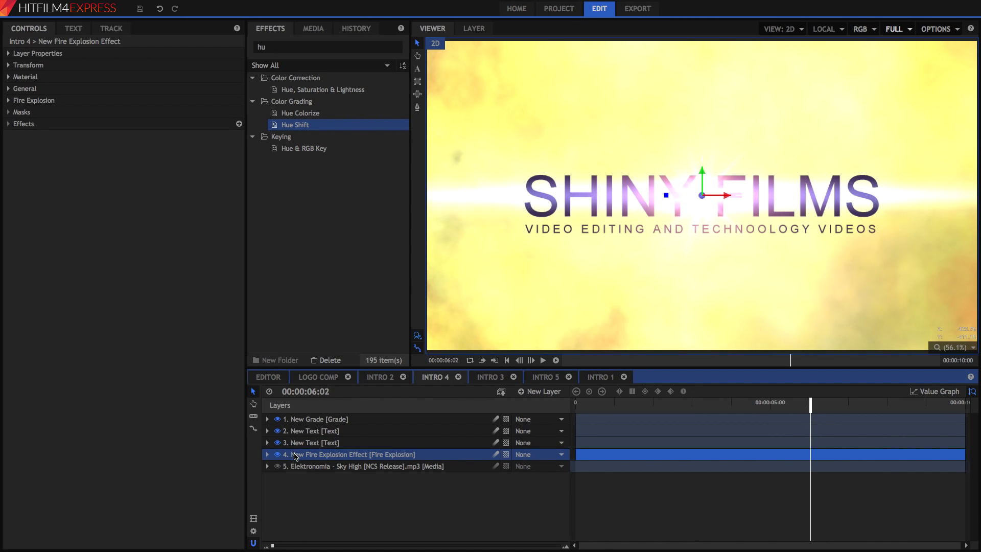
double_click(314, 47)
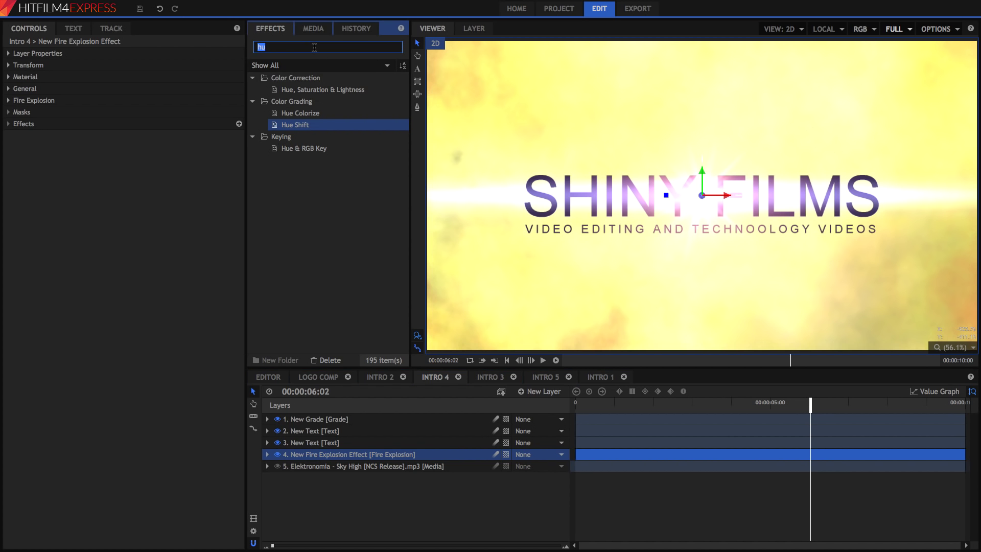
key(BackSpace)
Find Fire Explosion under Presets > 3D Effects > Quick 3D and view 00:00:00:50.
click(252, 316)
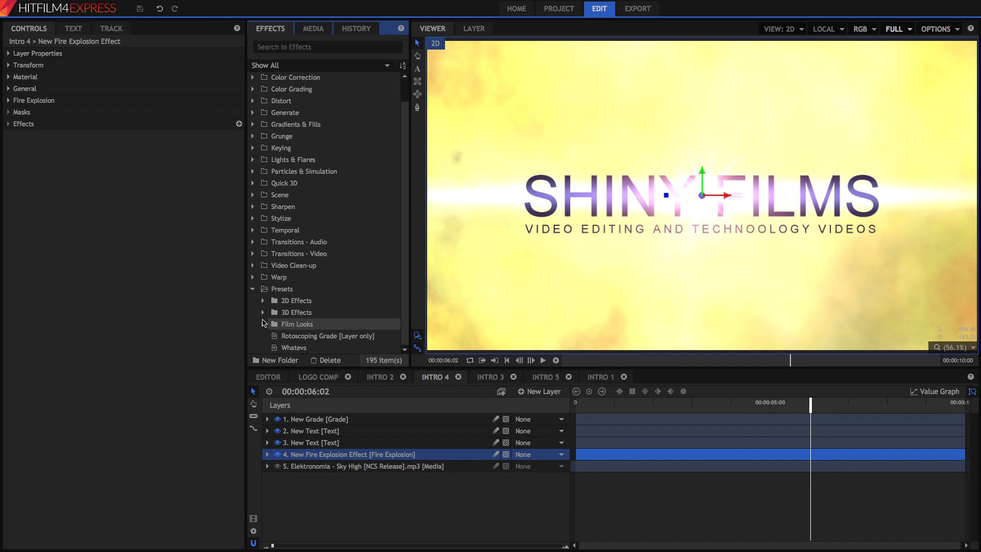
click(262, 312)
click(273, 347)
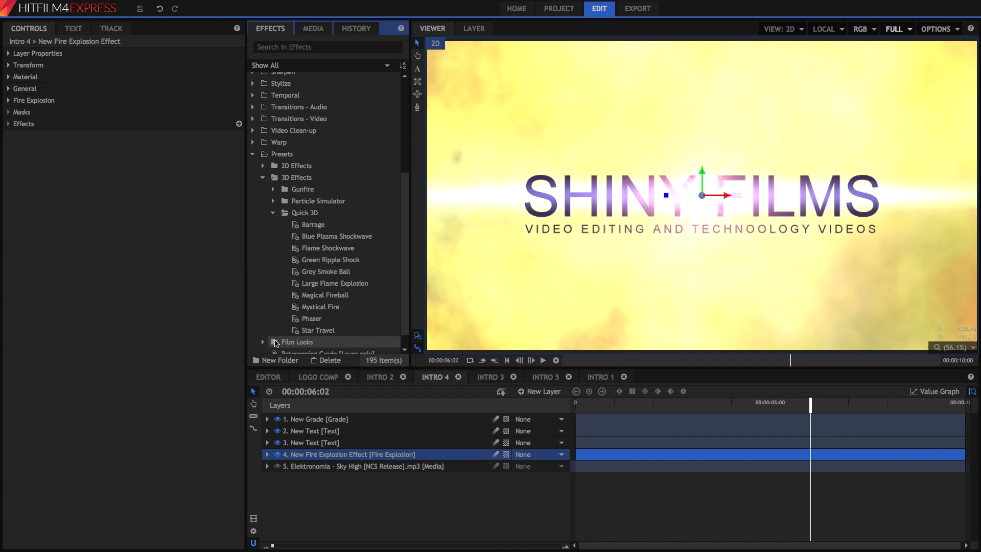
scroll(286, 168, up, 4)
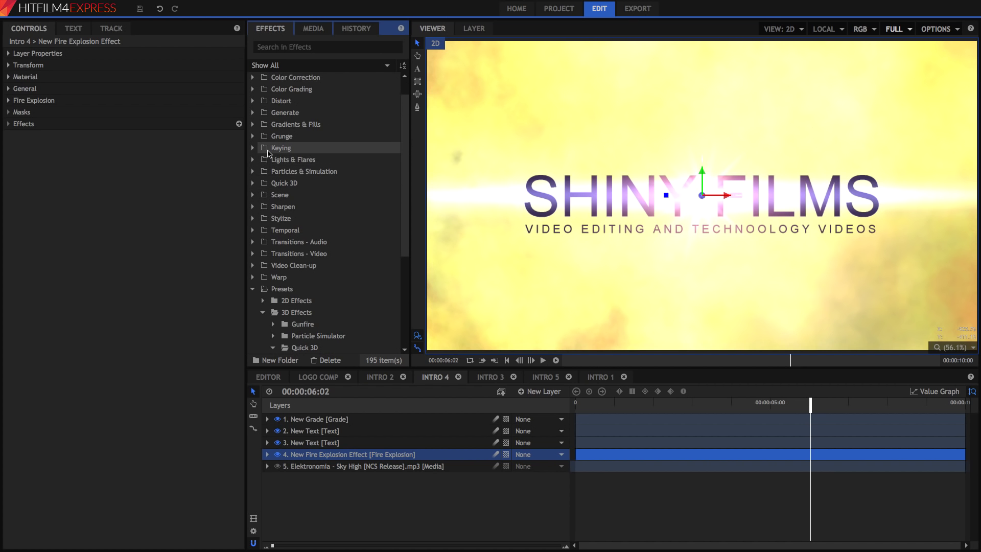
click(253, 184)
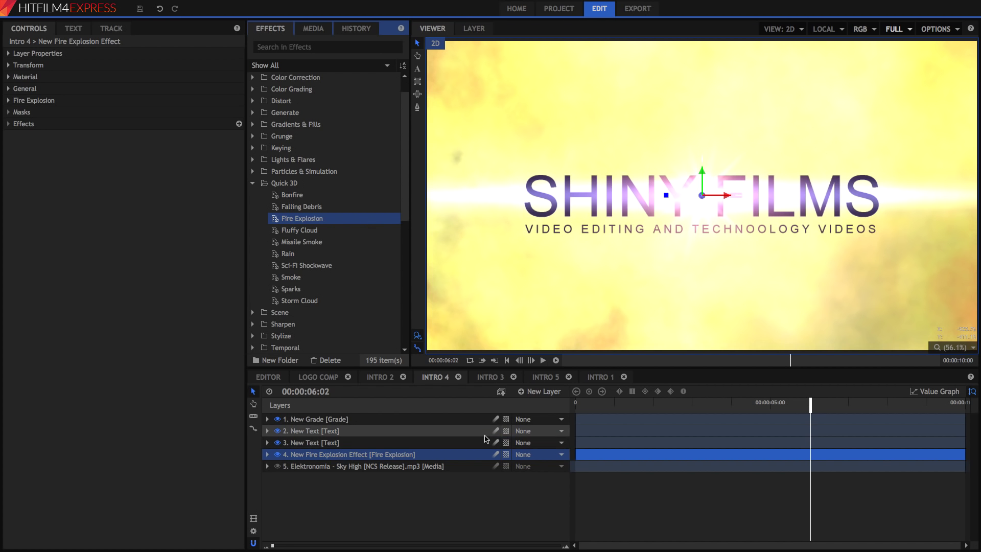
click(607, 400)
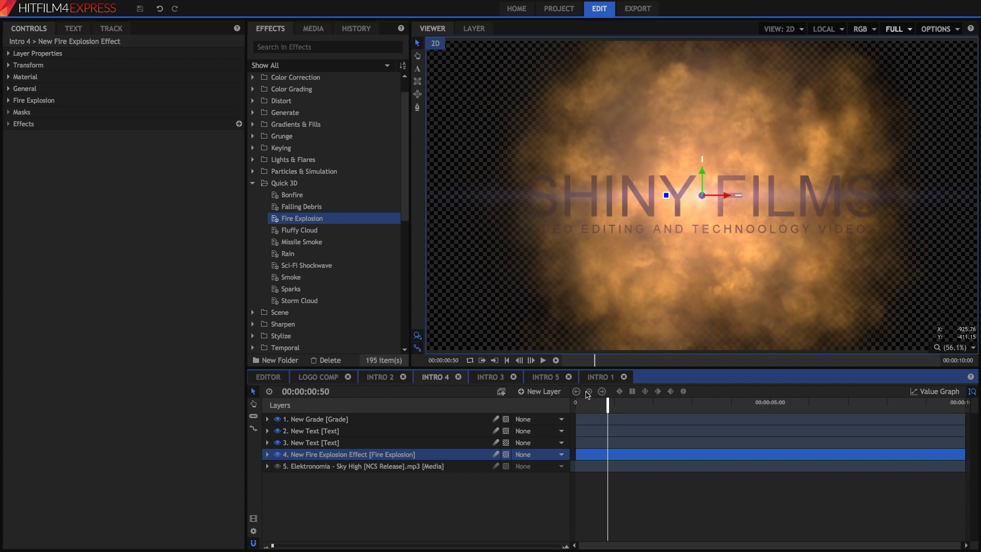
click(8, 88)
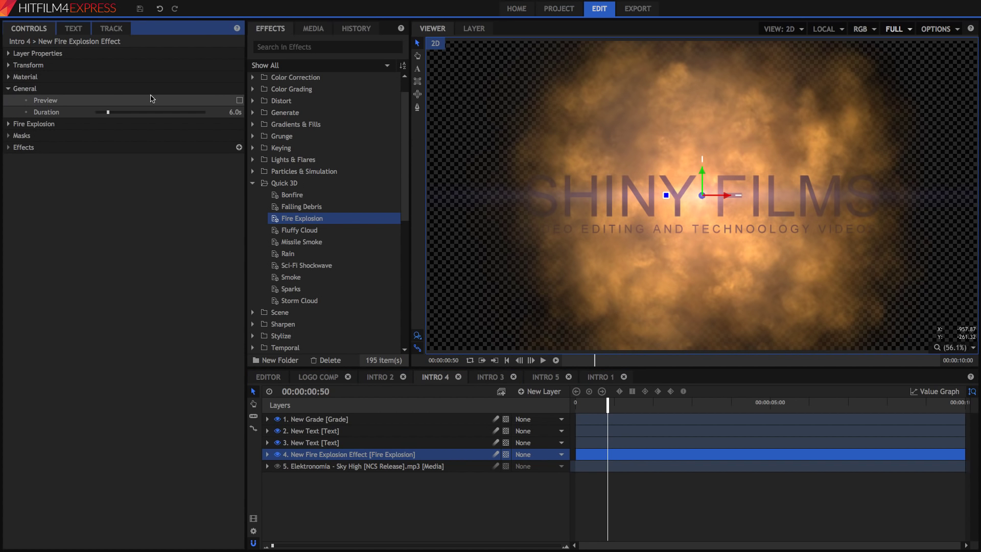
click(10, 126)
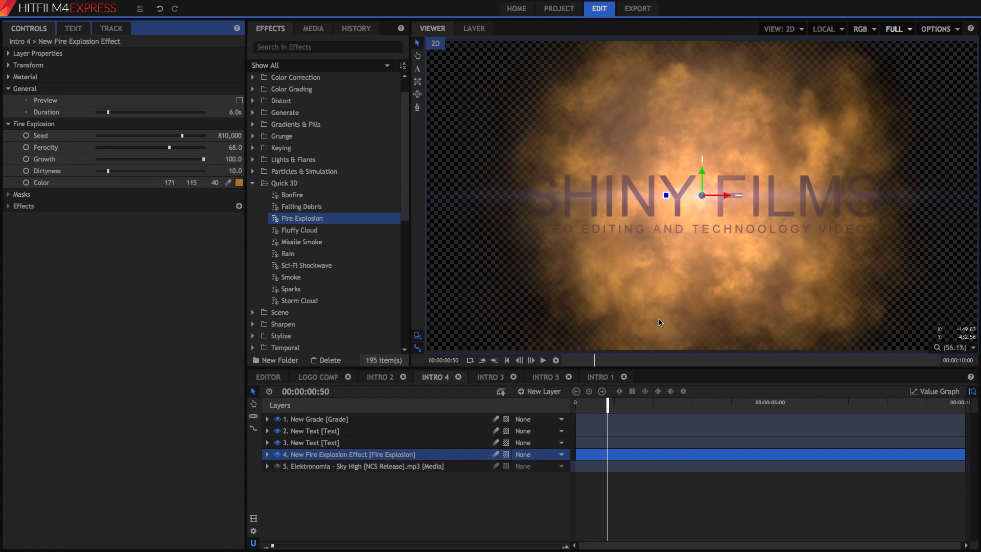
click(703, 403)
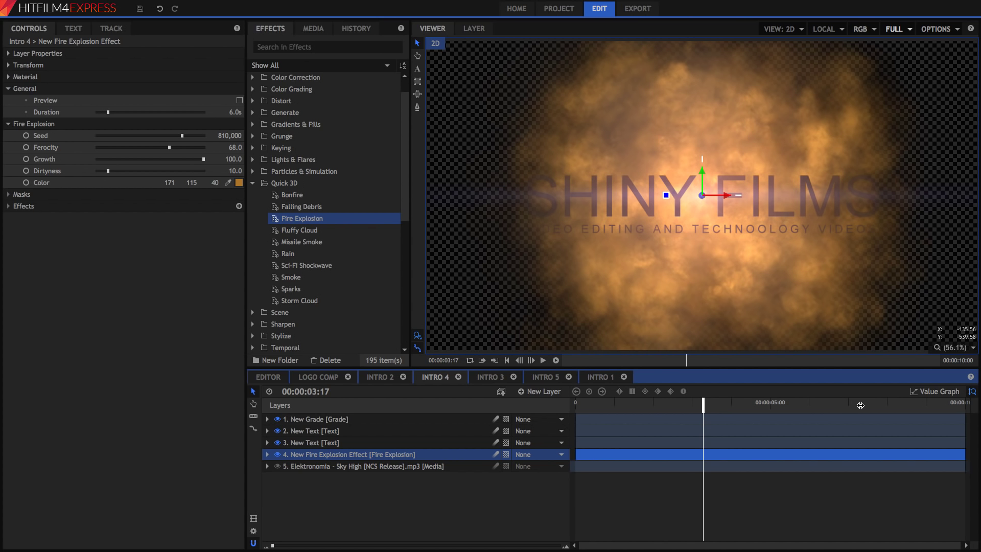
click(864, 404)
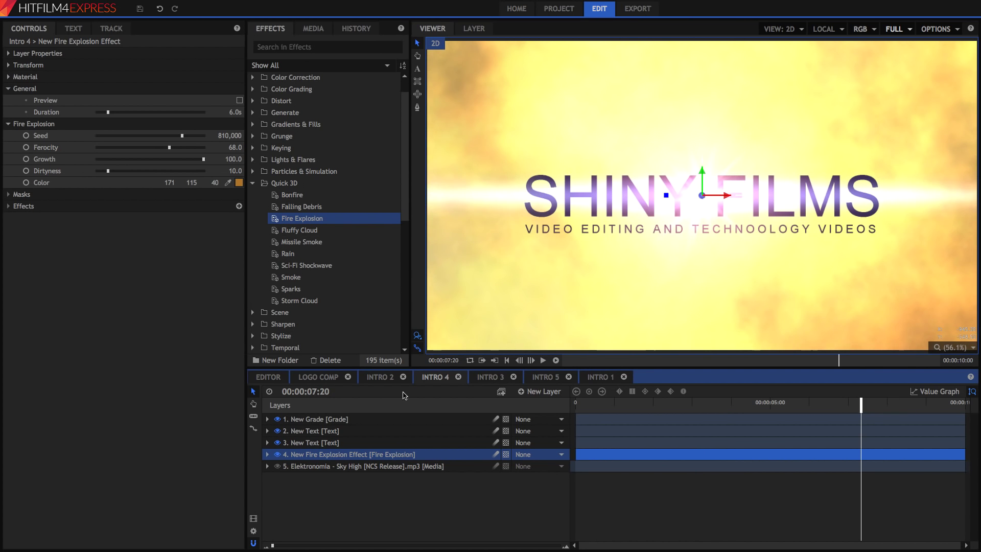
click(277, 444)
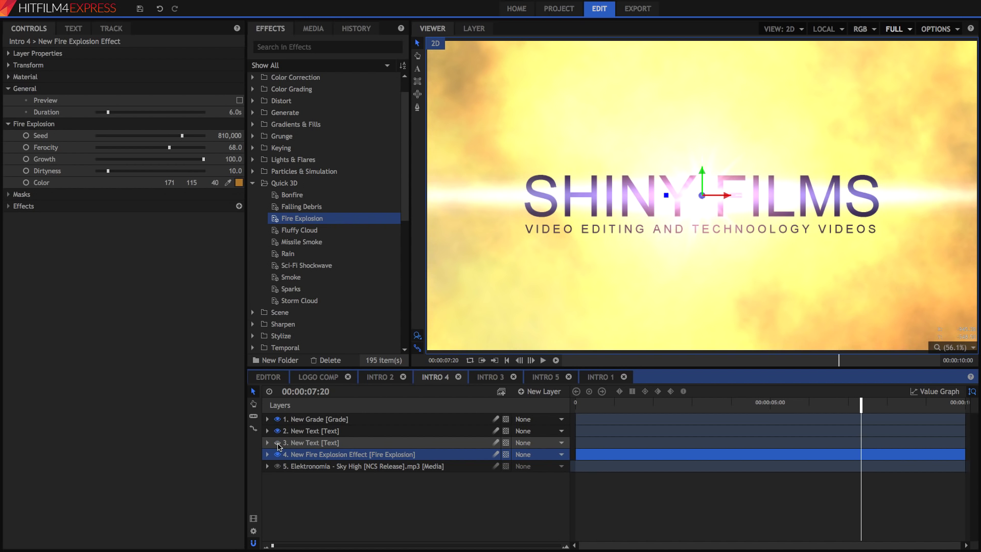
click(278, 441)
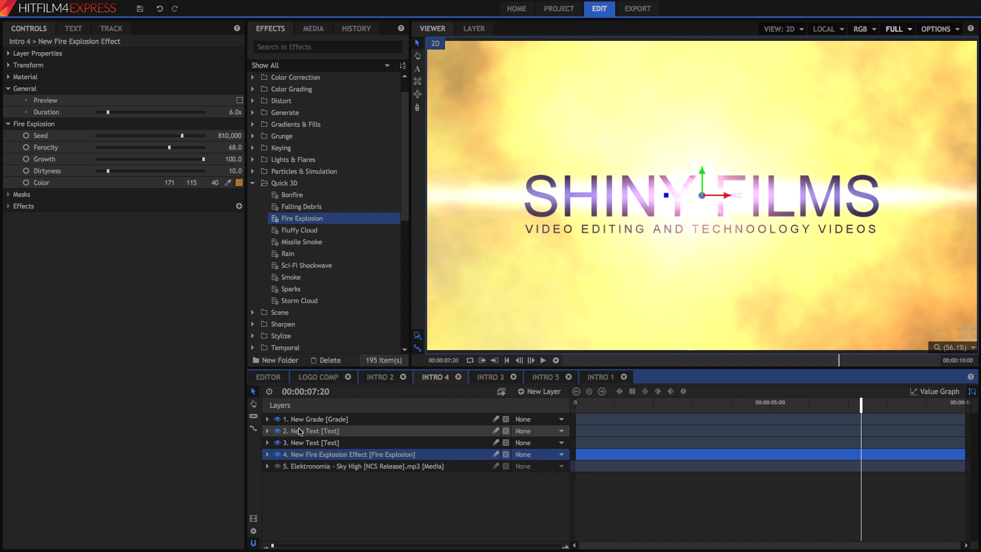
click(300, 422)
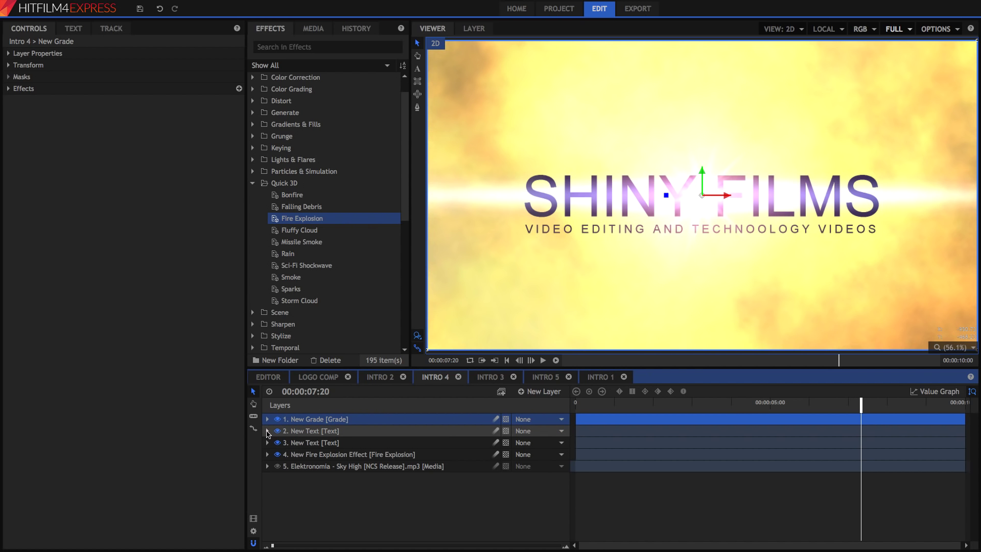
Expand both New Text layers' effects and select each layer's Set Matte.
click(267, 431)
click(267, 478)
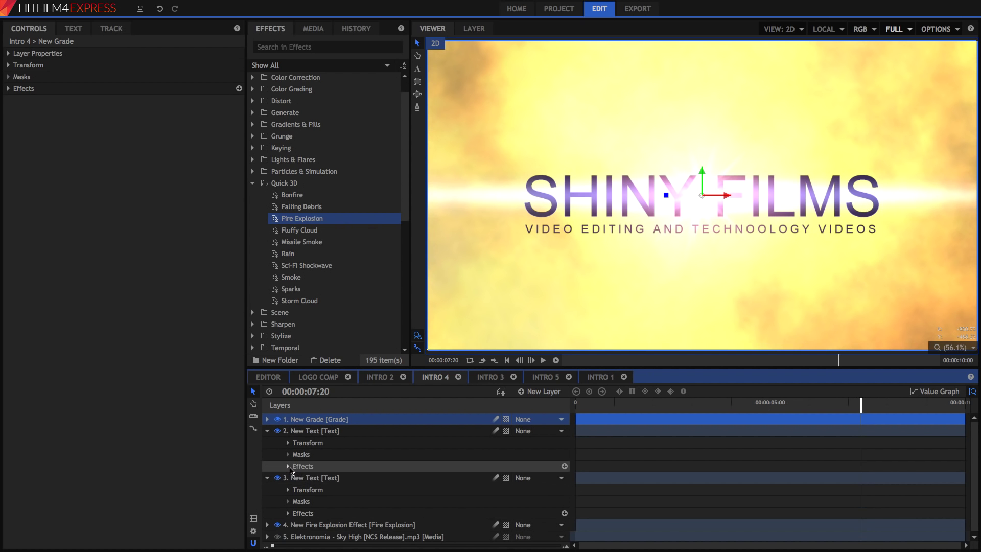
click(288, 466)
click(318, 476)
scroll(296, 496, down, 1)
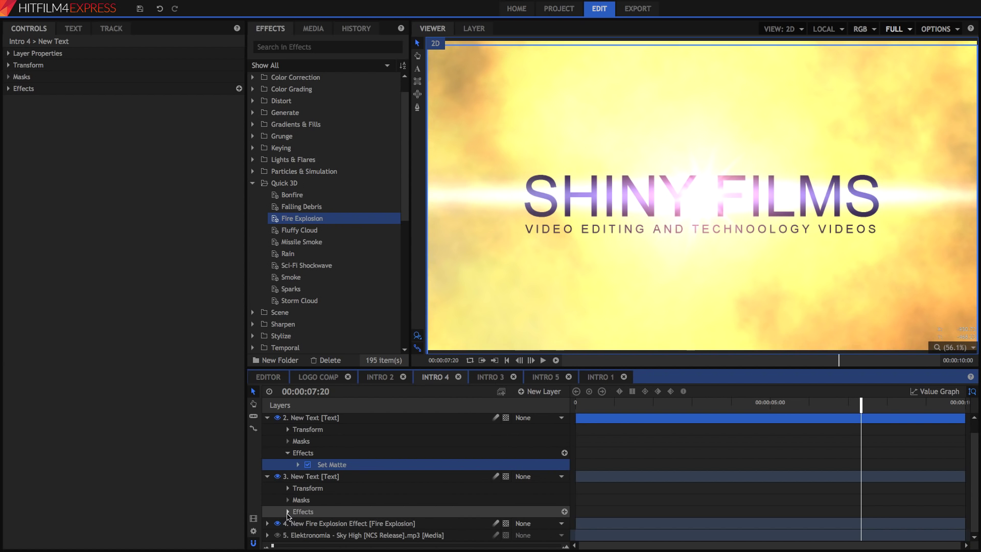
click(288, 512)
click(332, 522)
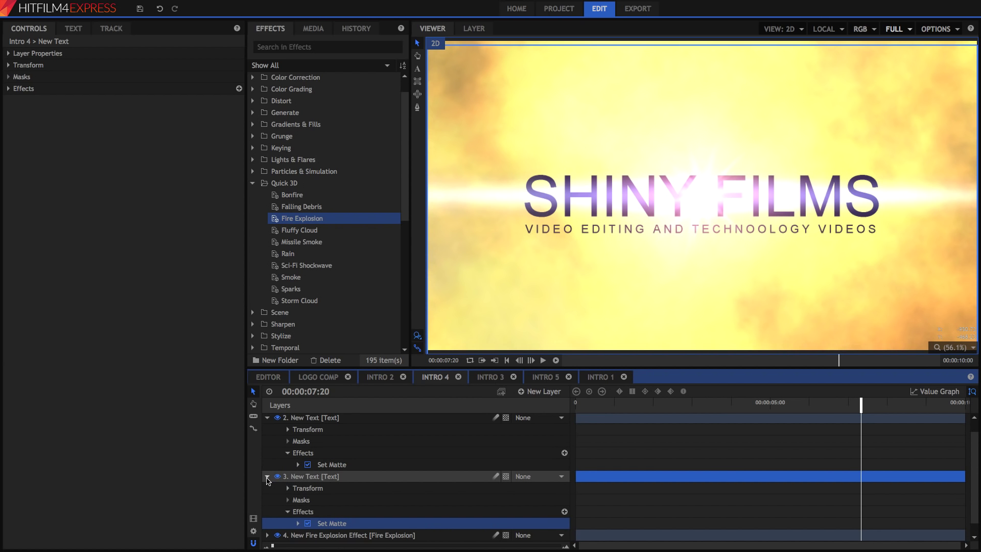
click(267, 477)
Toggle the text layers' visibility, review layer 3's Set Matte settings, and jump to 00:00:00:28.
click(278, 432)
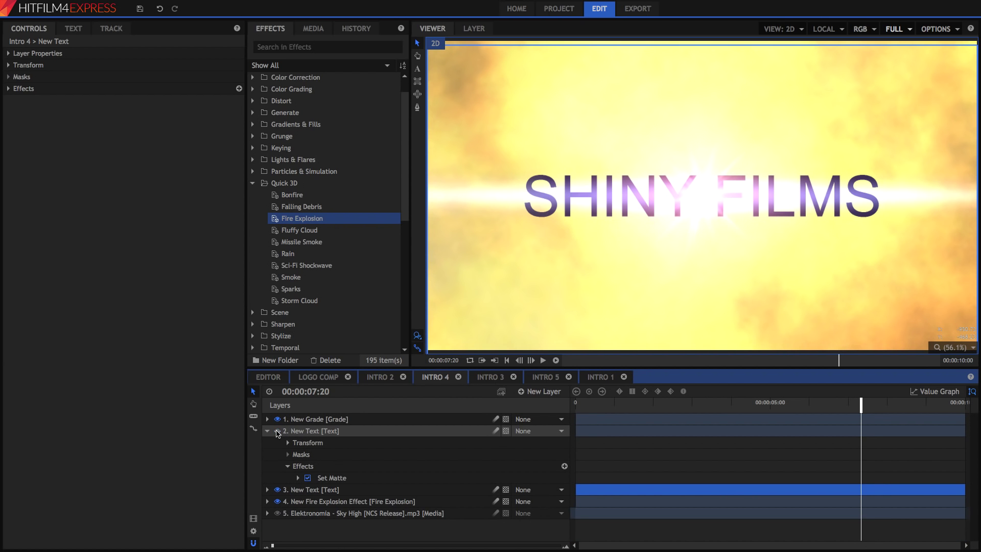
click(277, 490)
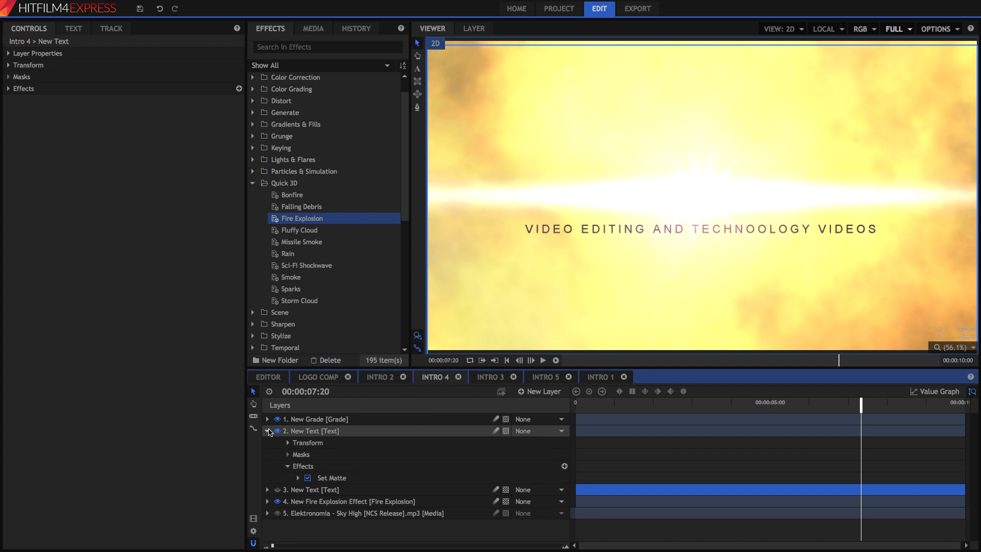
click(267, 431)
click(277, 443)
click(9, 88)
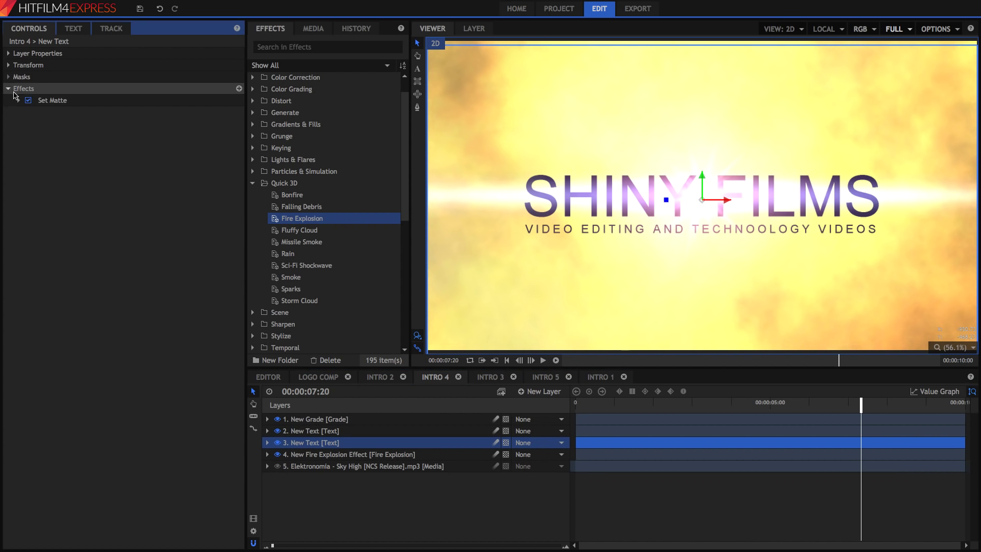
click(19, 100)
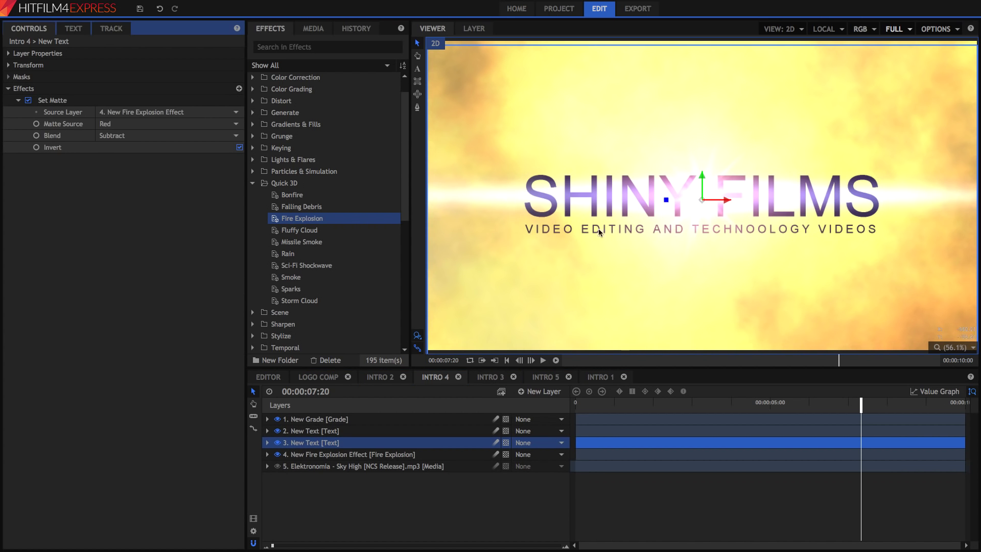
click(593, 403)
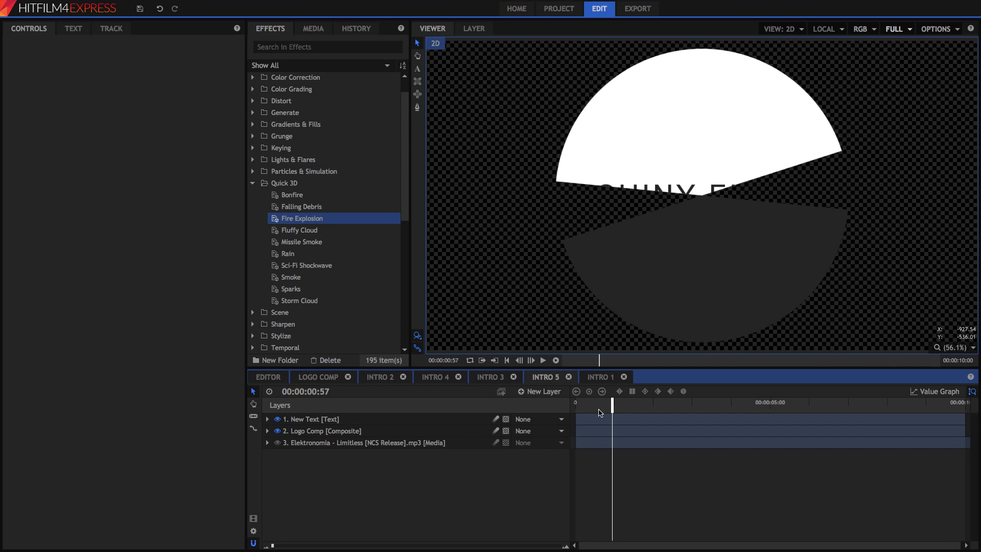
Preview Intro 5's logo reveal, toggling Logo Comp and SHINY FILMS visibility, then open Logo Comp.
click(592, 405)
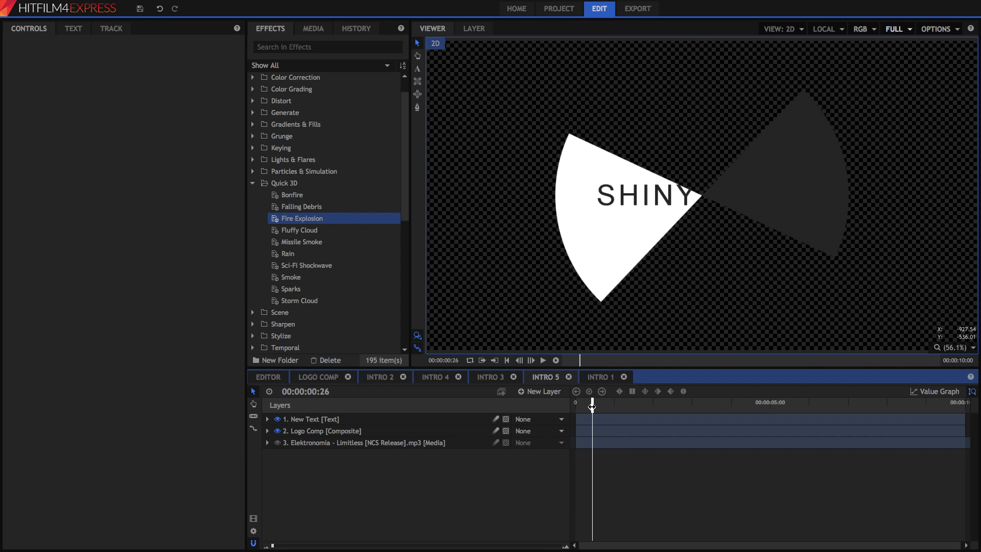
click(404, 434)
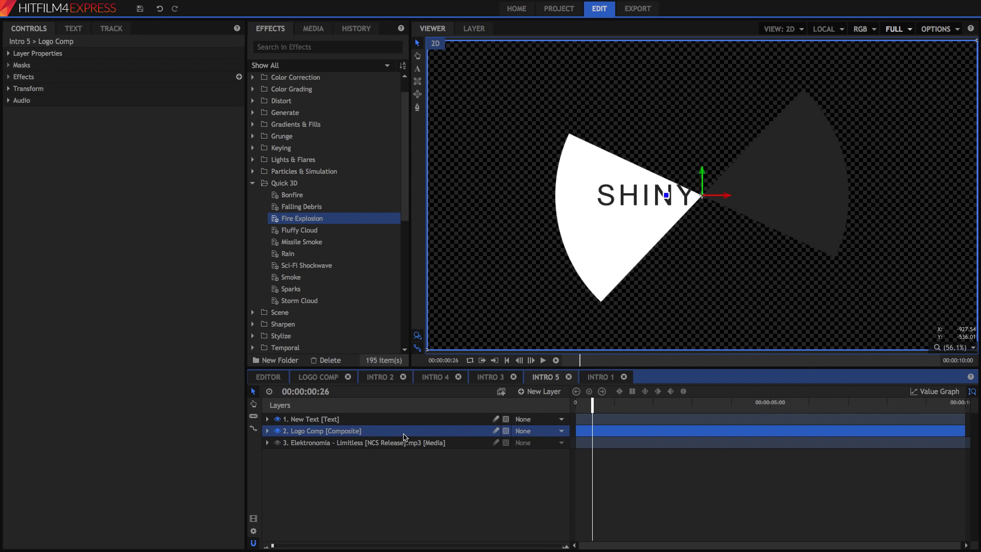
drag(610, 407, 654, 403)
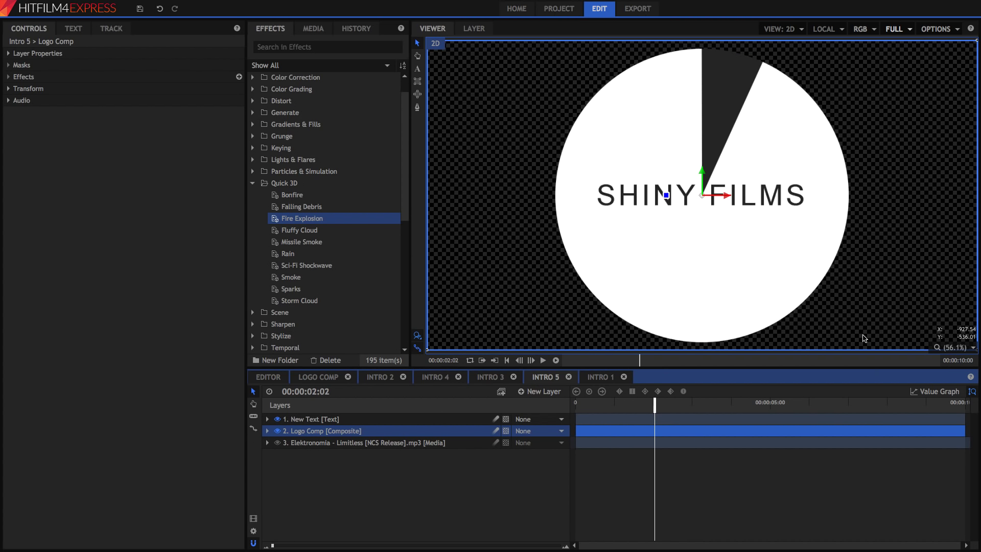
click(276, 432)
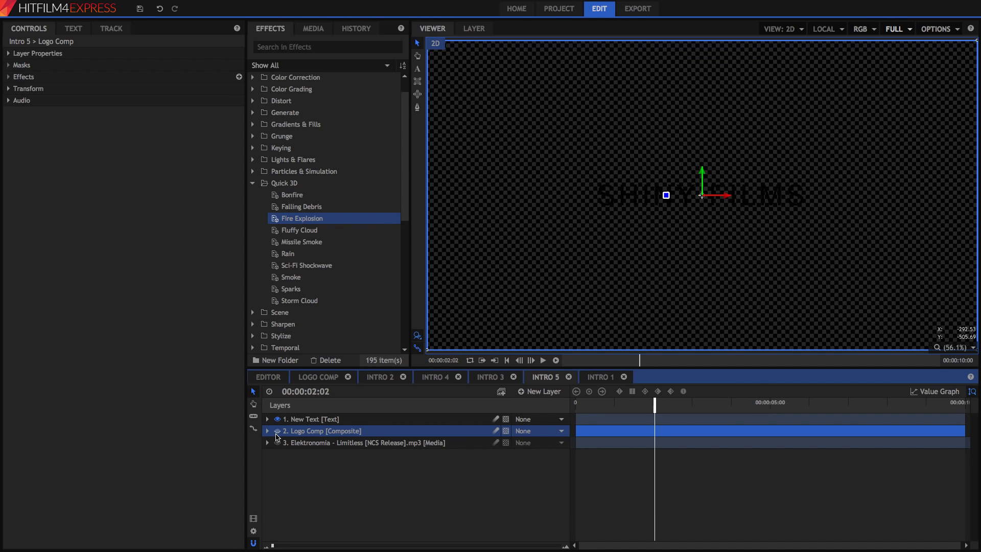
click(276, 432)
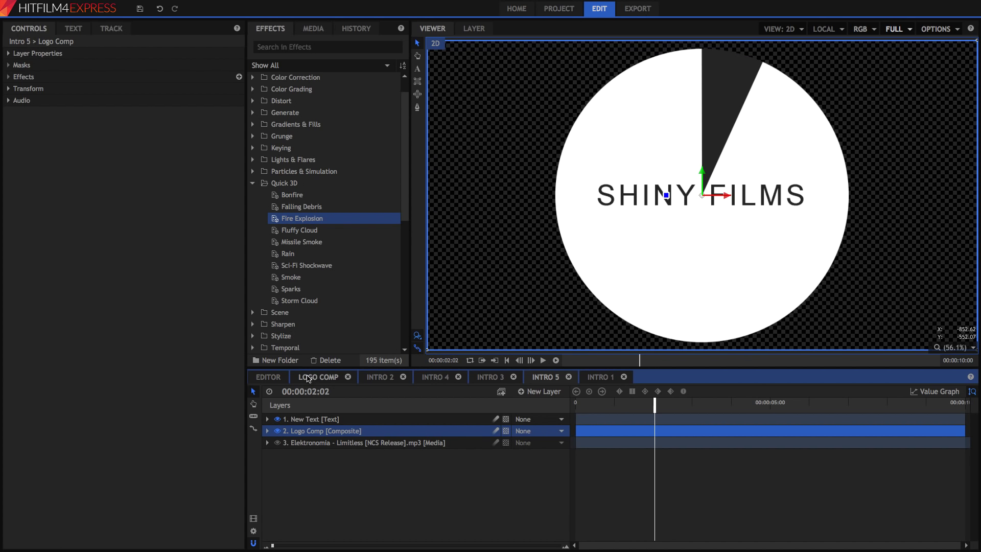
click(277, 419)
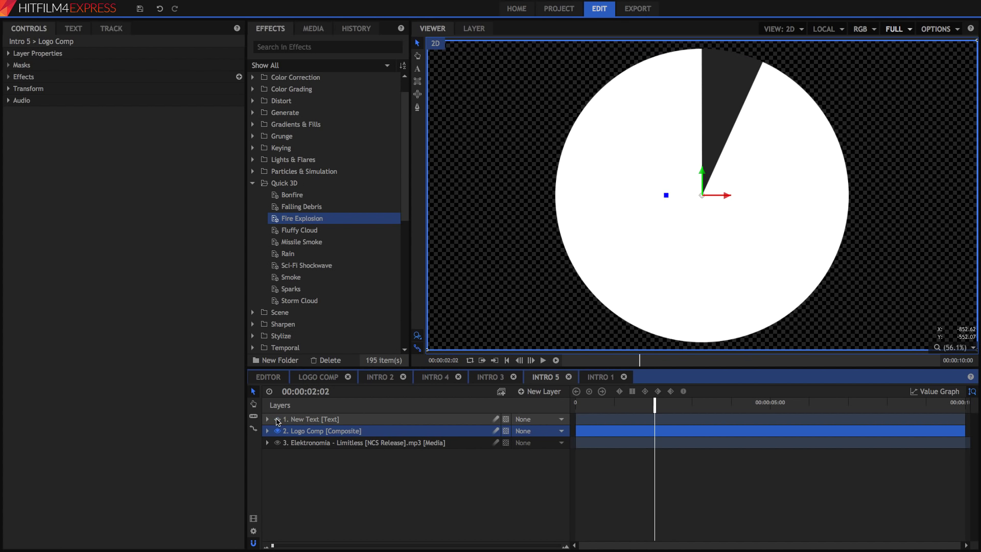
click(277, 419)
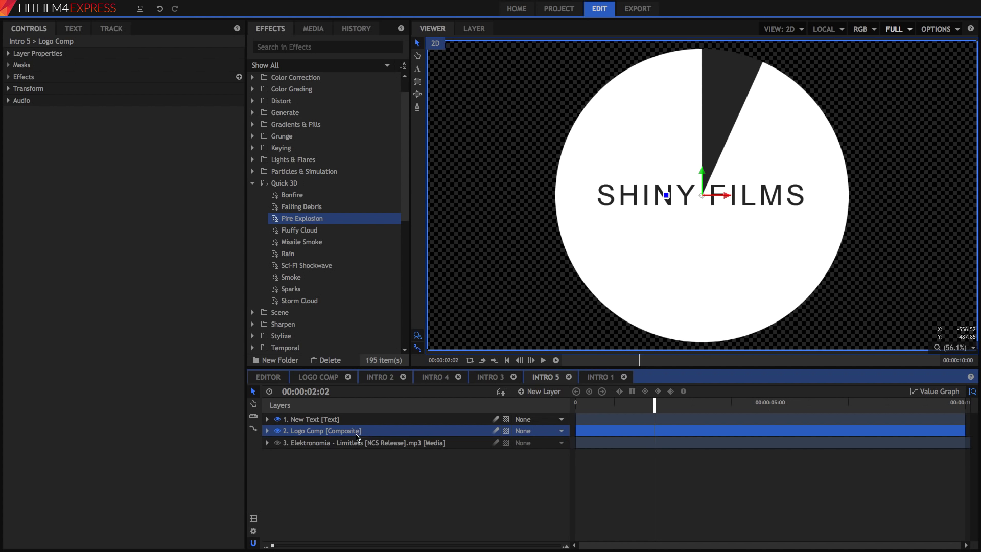
click(323, 381)
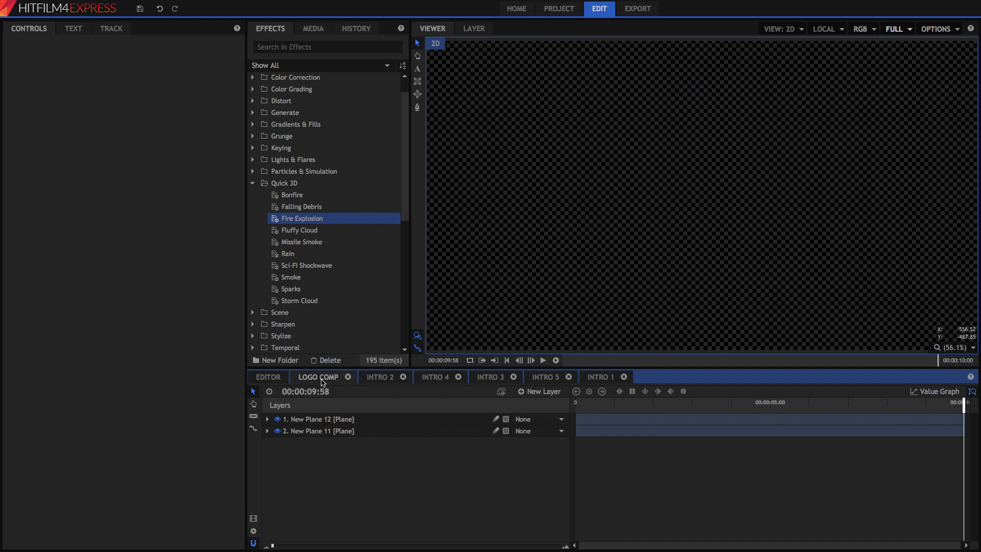
Preview the growing white pie animation in Logo Comp from 00:00:00:00.
click(575, 405)
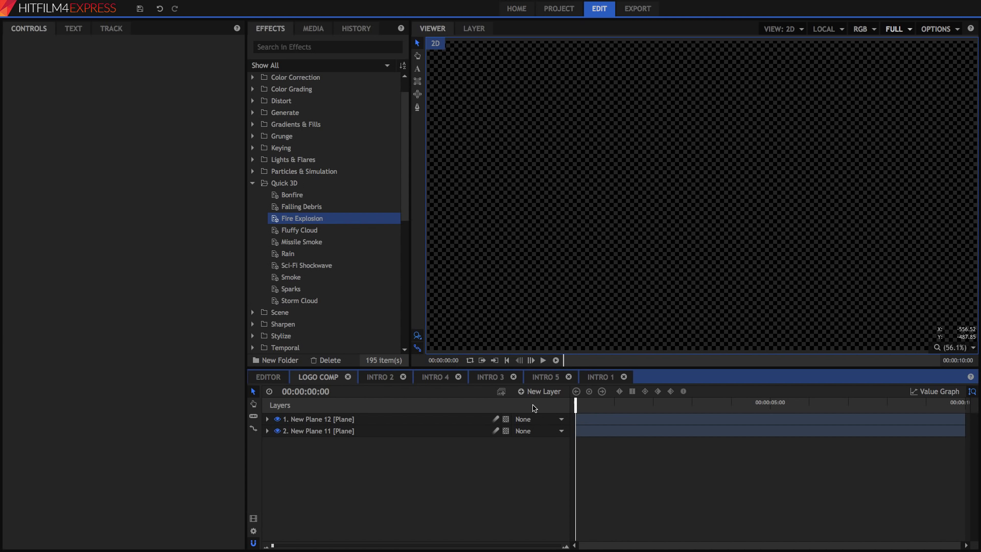
key(space)
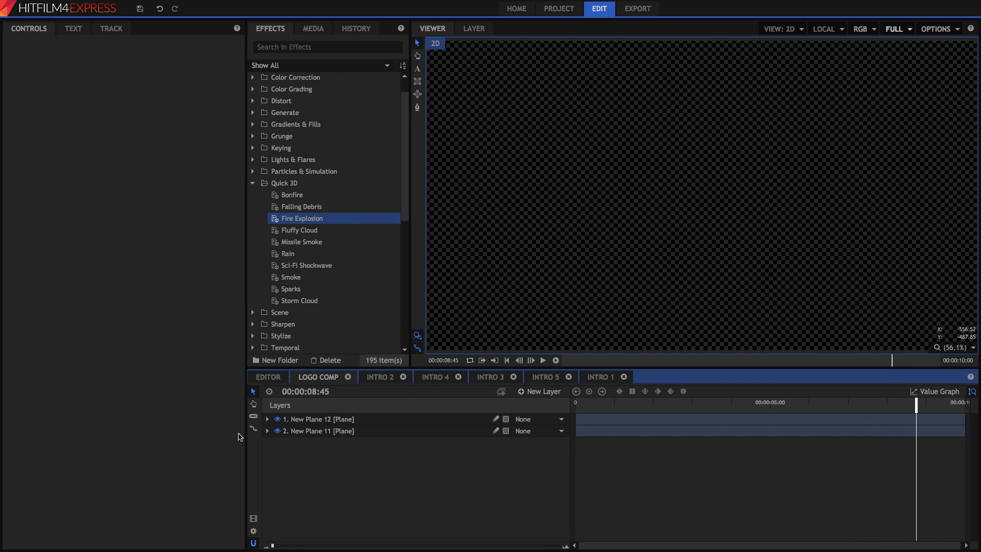
click(277, 419)
drag(582, 404, 526, 417)
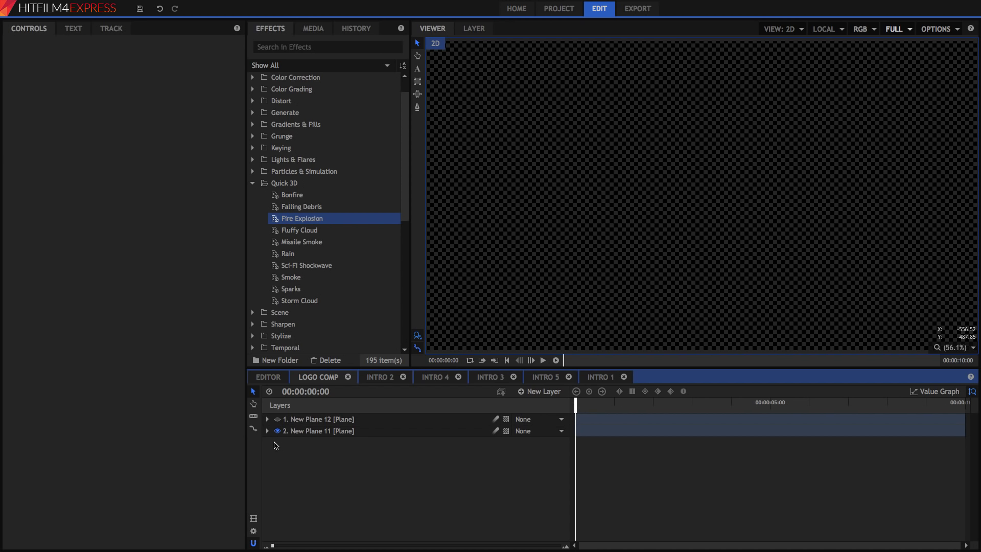
key(space)
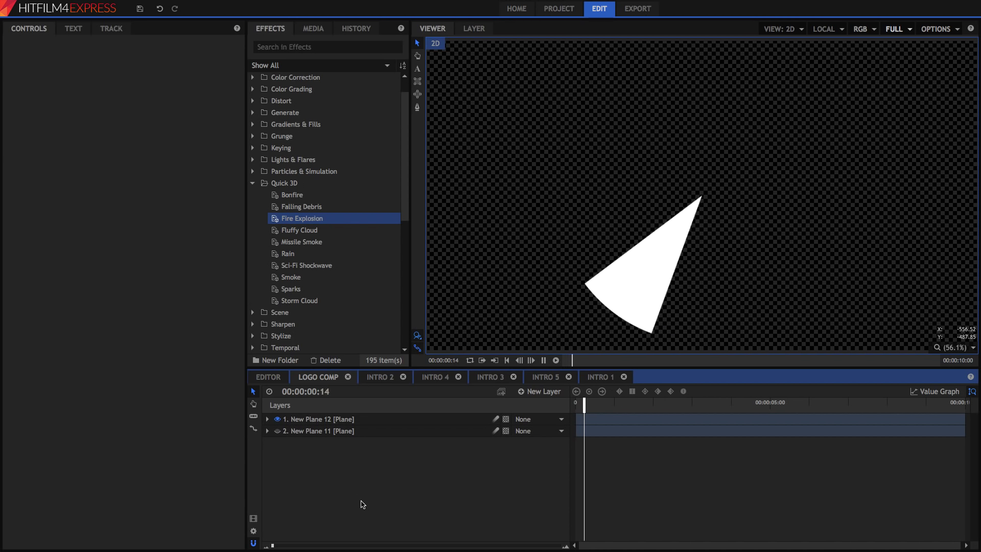
drag(587, 404, 569, 405)
key(space)
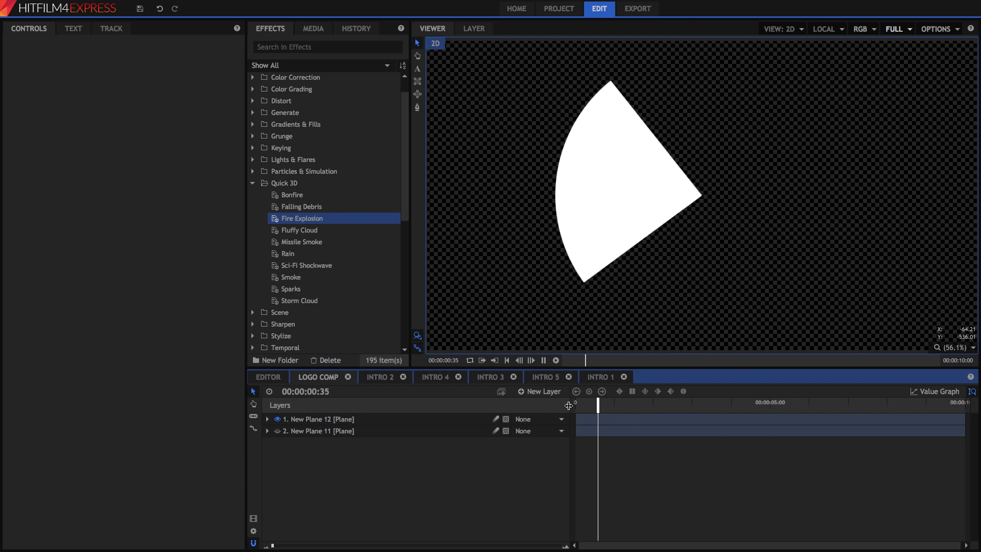
key(space)
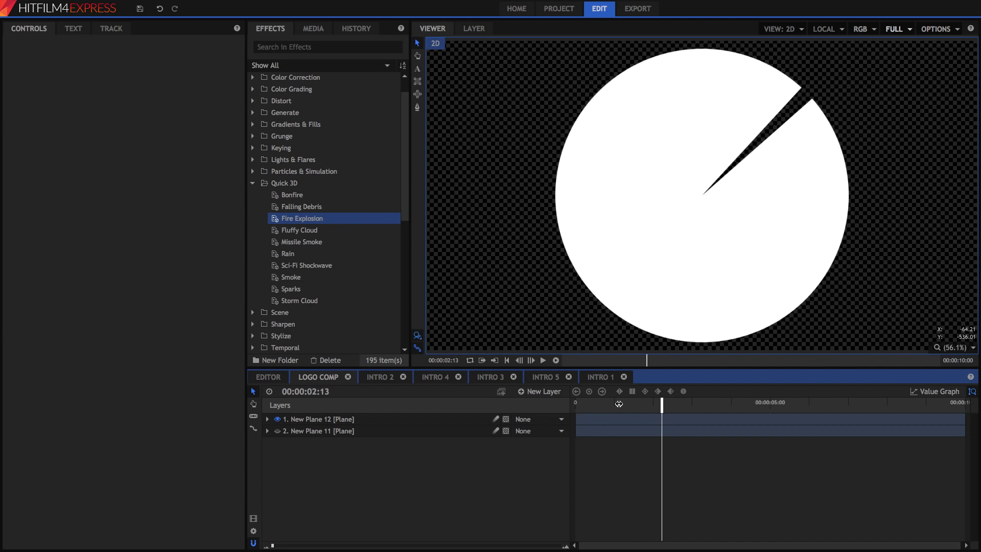
Check individual pie frames, replay the comp, then hide New Plane 12 and rewind to 0.
key(Left)
key(Left)
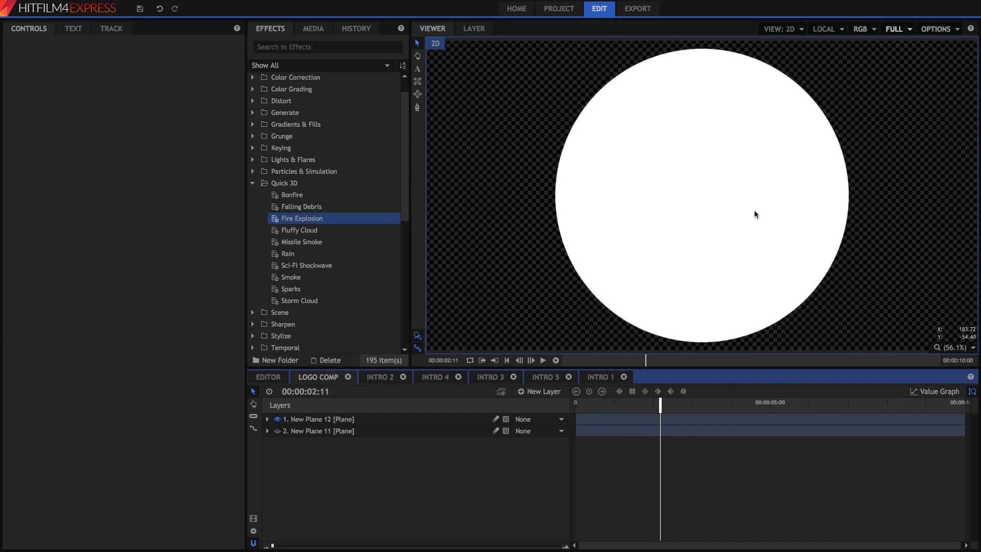
key(Right)
key(Right)
key(Right)
key(Right)
key(Right)
key(Right)
key(Right)
key(Right)
key(Right)
key(Right)
key(Right)
key(Right)
key(Right)
key(Right)
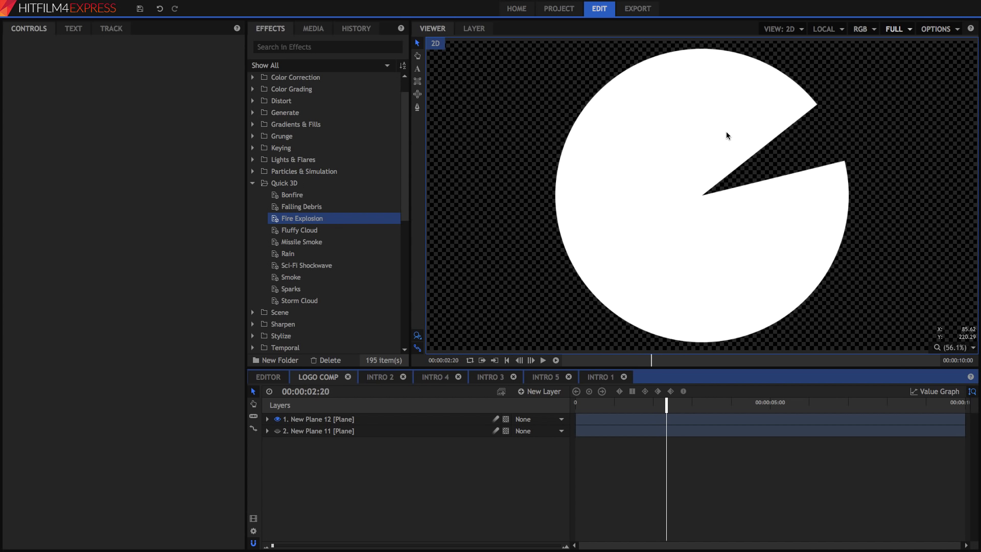
drag(689, 403, 576, 409)
key(space)
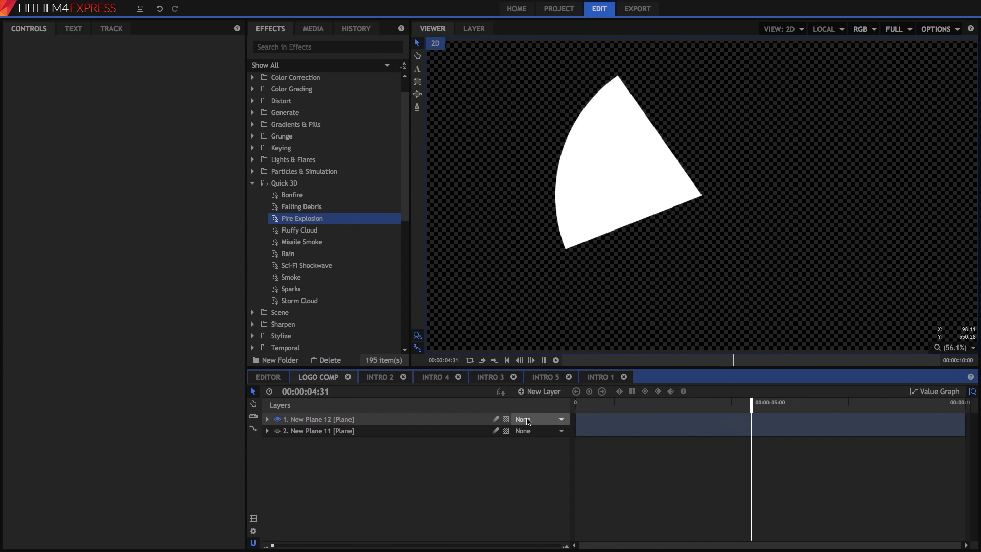
key(space)
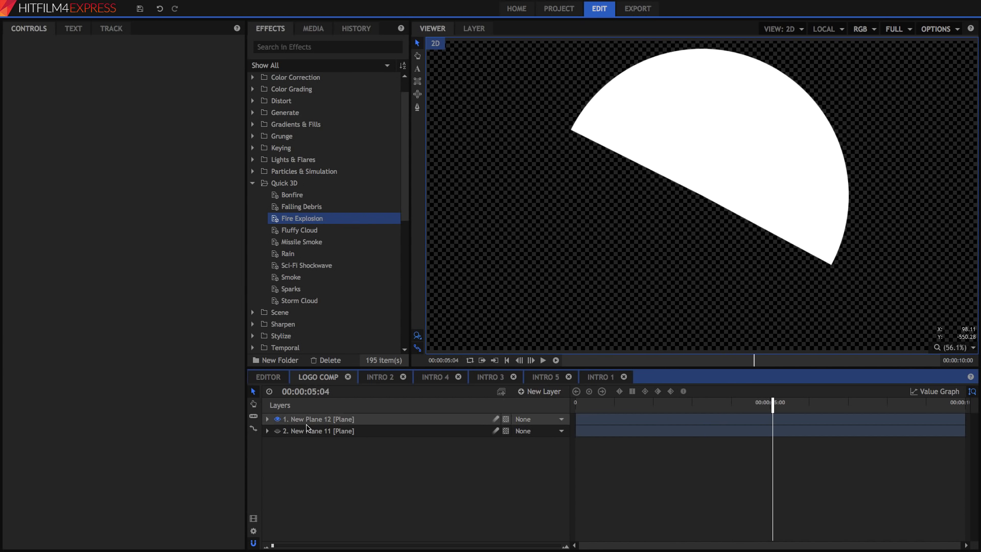
click(277, 419)
click(578, 402)
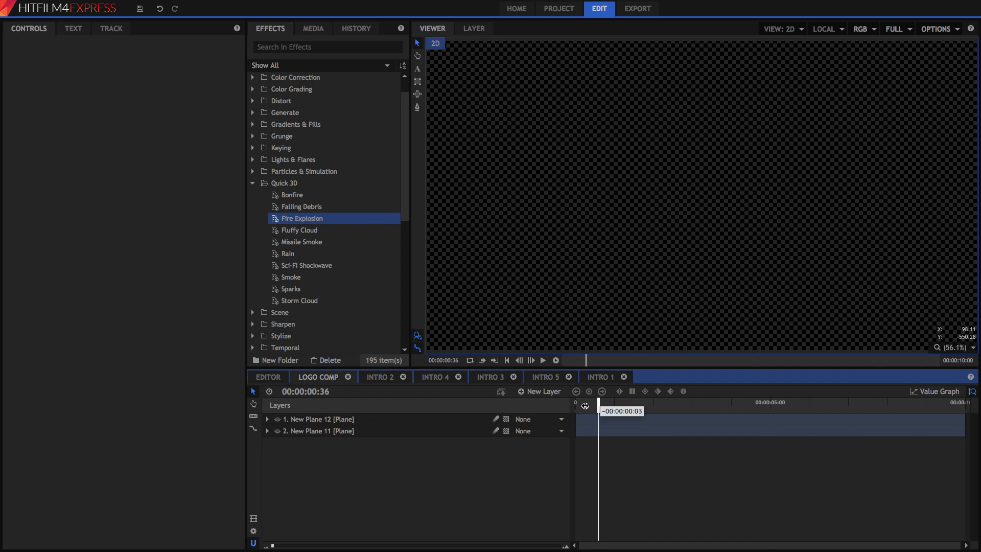
Add a white plane layer, New Plane 14, to Logo Comp.
click(543, 391)
click(531, 403)
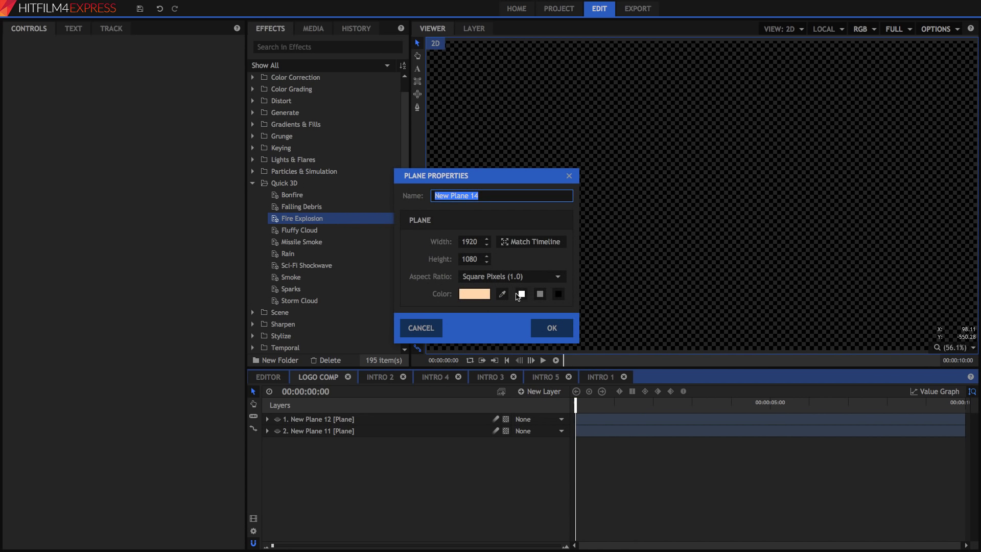
click(540, 329)
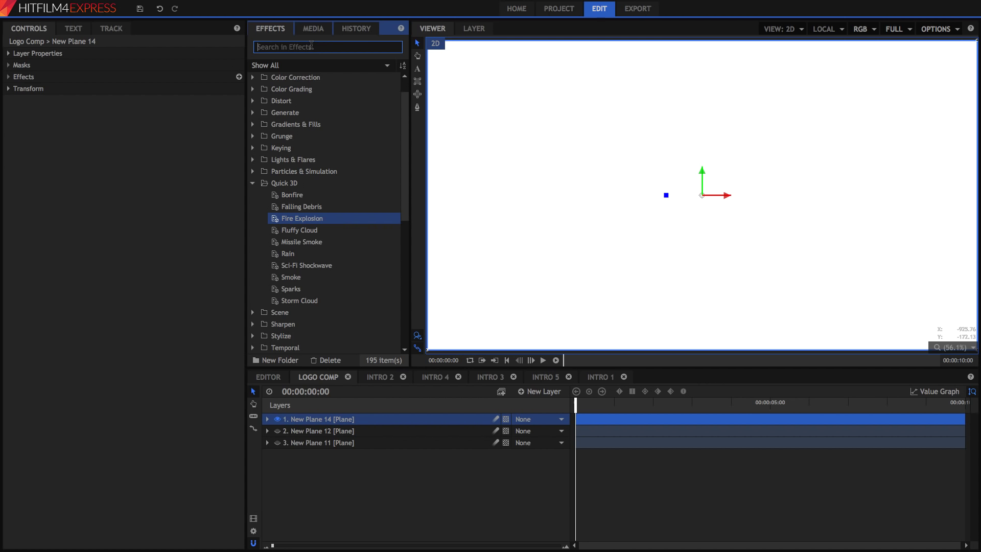
Apply Polar Warp to New Plane 14 and try Range 174 and a wedge-cutting Rotation.
scroll(255, 322, down, 4)
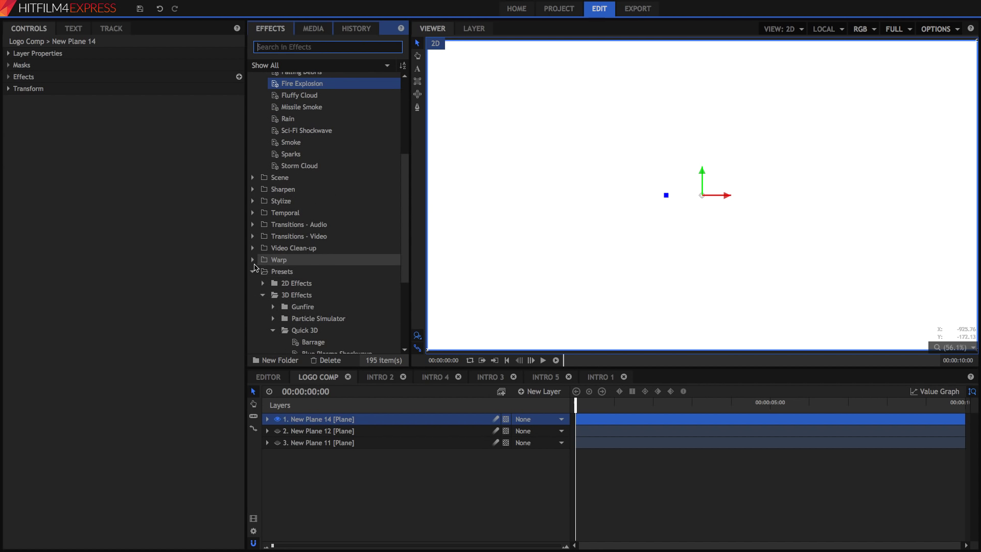
click(253, 261)
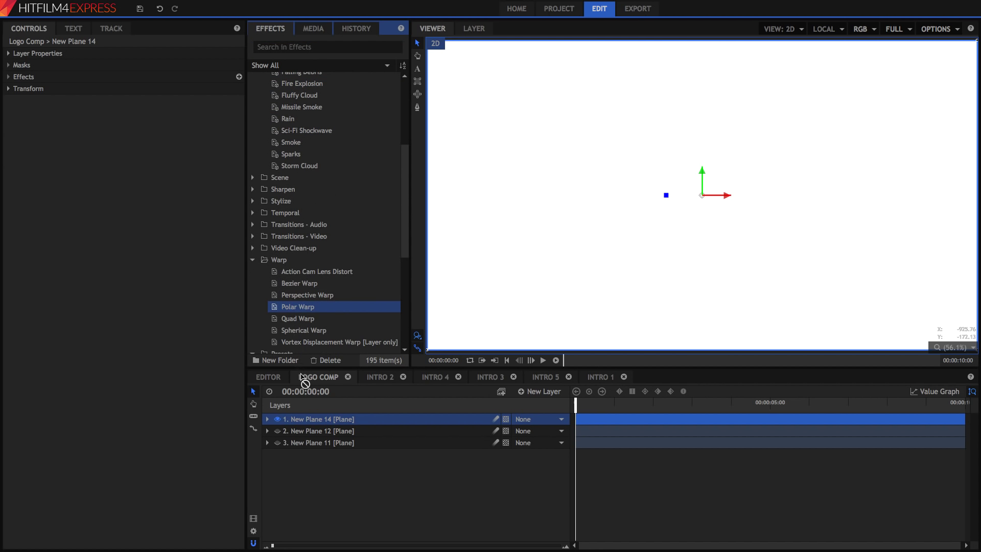
drag(304, 380, 304, 420)
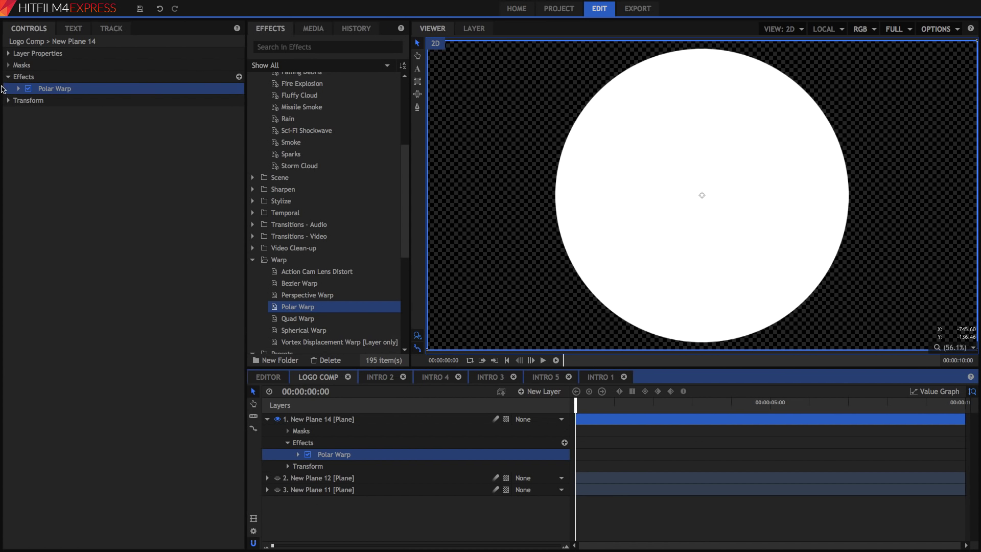
click(17, 89)
drag(103, 132, 146, 151)
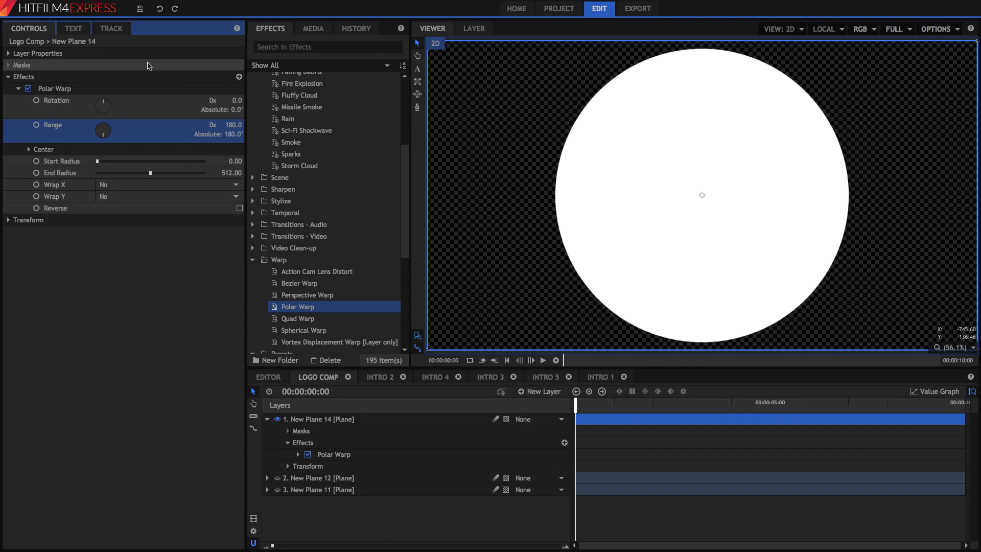
drag(105, 104, 115, 72)
Undo the Polar Warp changes, hide New Plane 14, and show and expand New Planes 12 and 11.
key(ctrl+z)
key(ctrl+z)
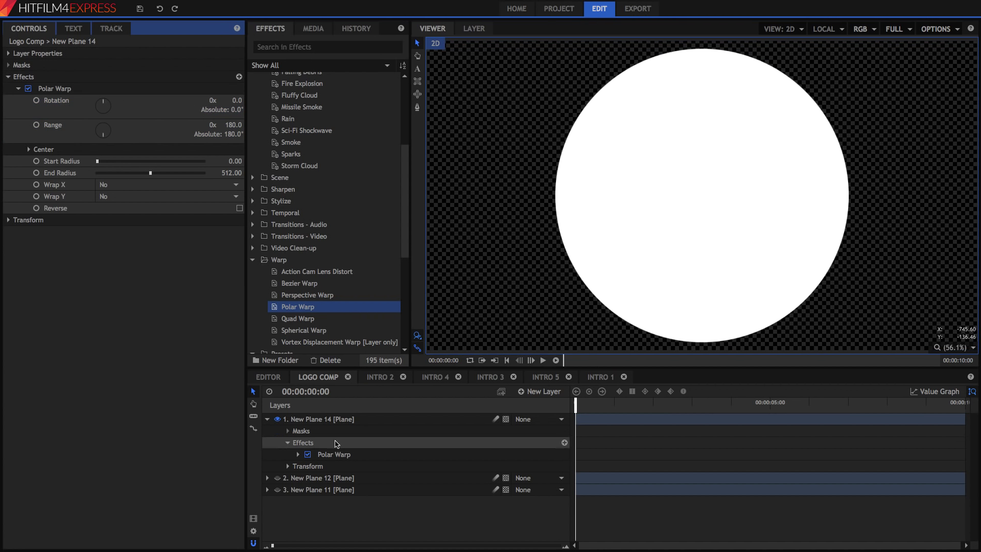
click(277, 420)
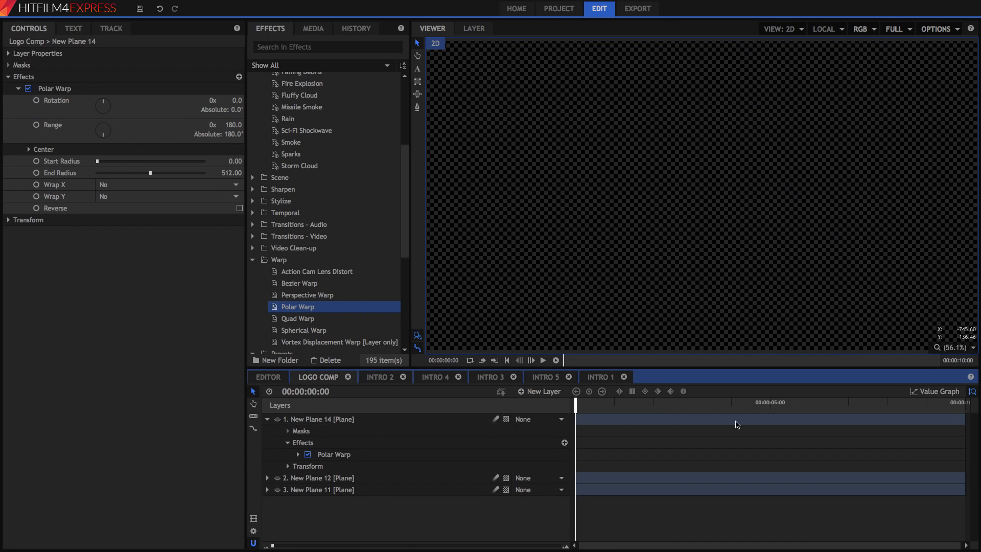
click(278, 478)
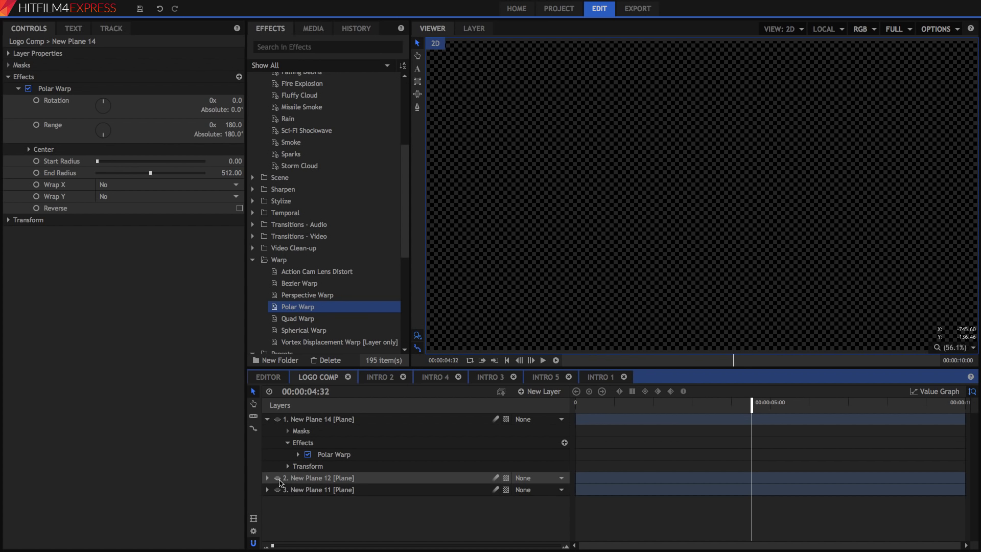
click(267, 490)
click(267, 478)
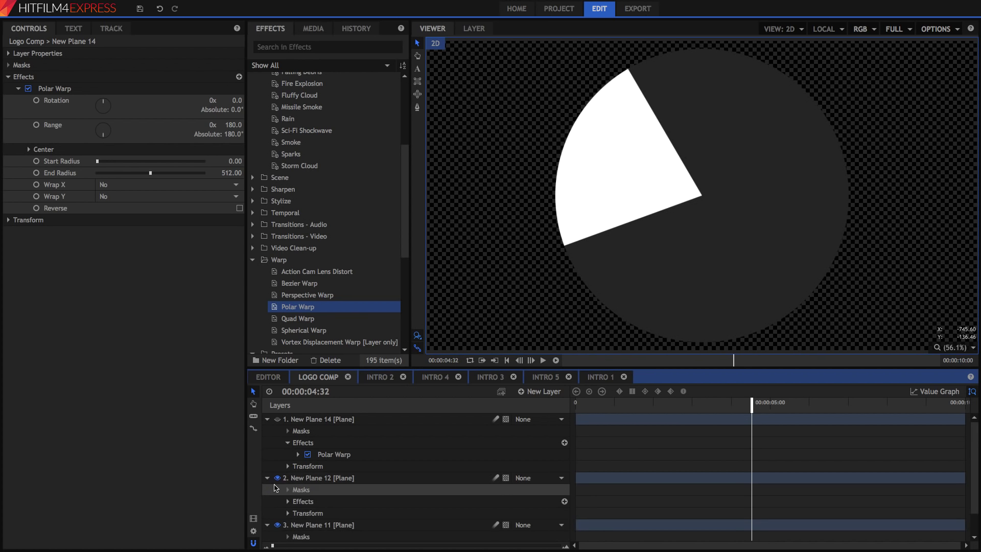
Enable Vortex Displacement Warp on New Plane 12 and reveal New Plane 11's effects.
scroll(288, 478, down, 1)
click(288, 476)
scroll(290, 481, down, 1)
click(307, 476)
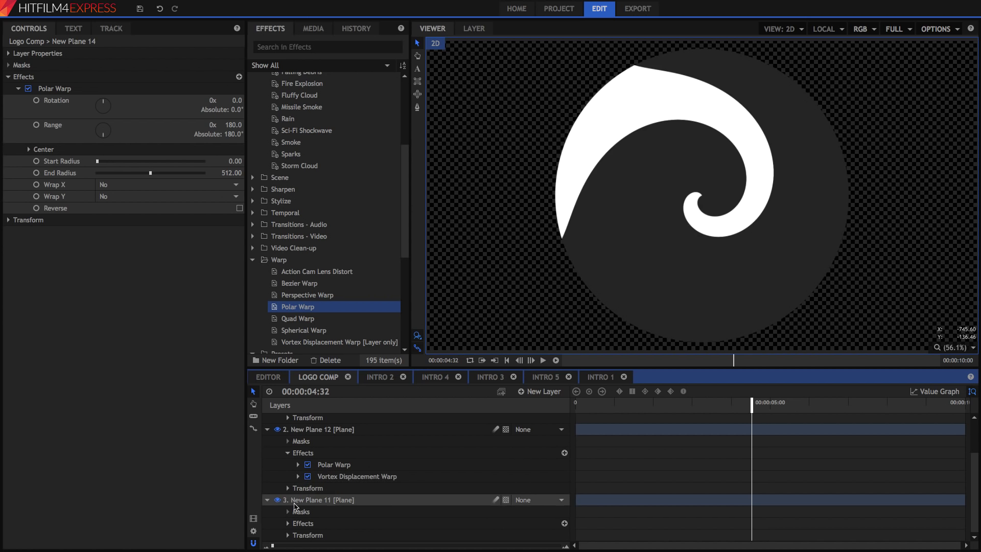
click(288, 523)
scroll(289, 524, down, 1)
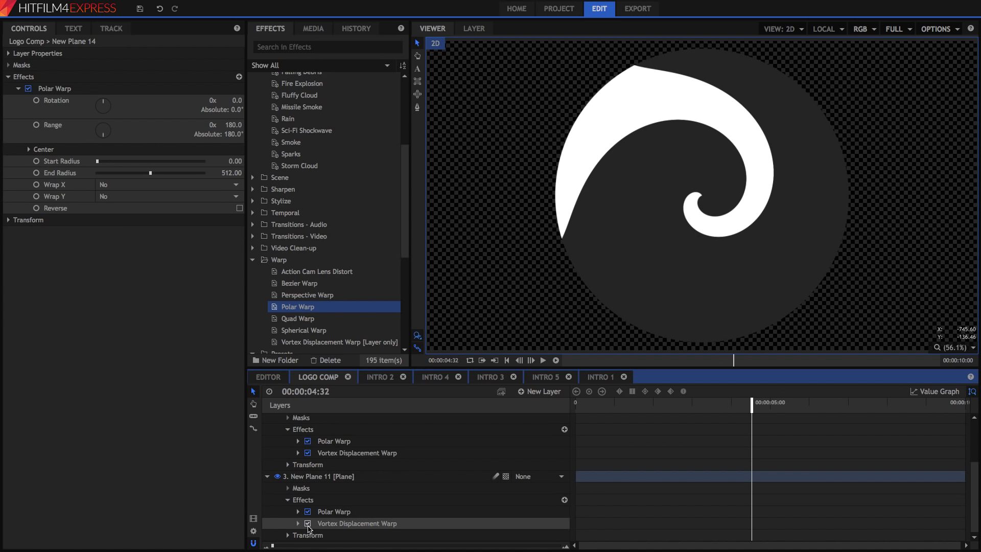
Compare the vortex warp off and on, then play the swirl up to 00:00:07:15.
drag(696, 402, 697, 401)
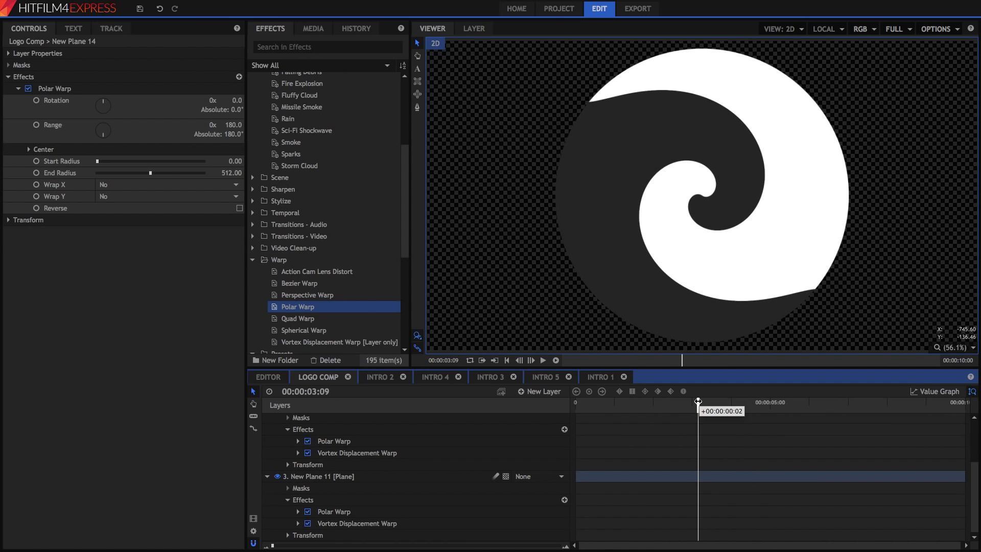
click(308, 454)
click(309, 453)
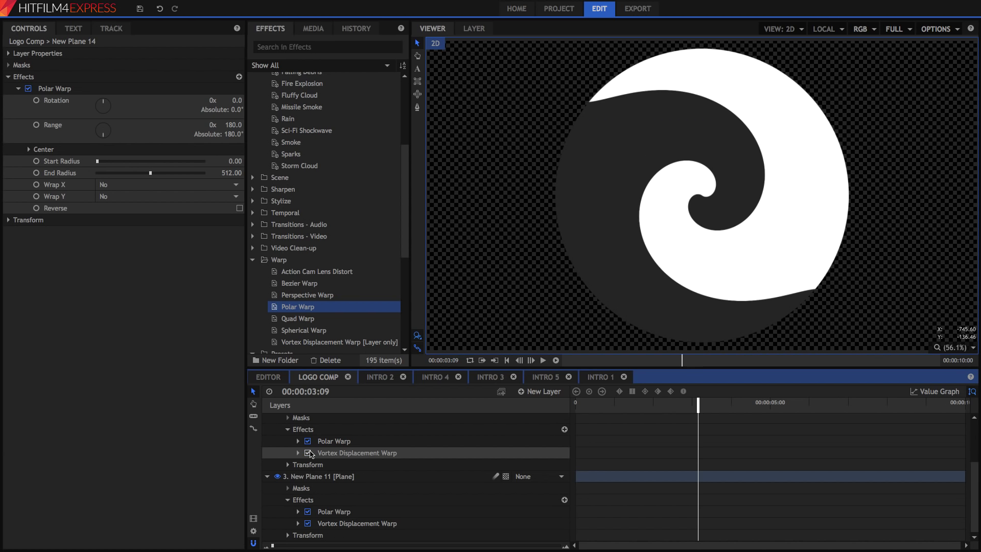
click(308, 454)
click(309, 454)
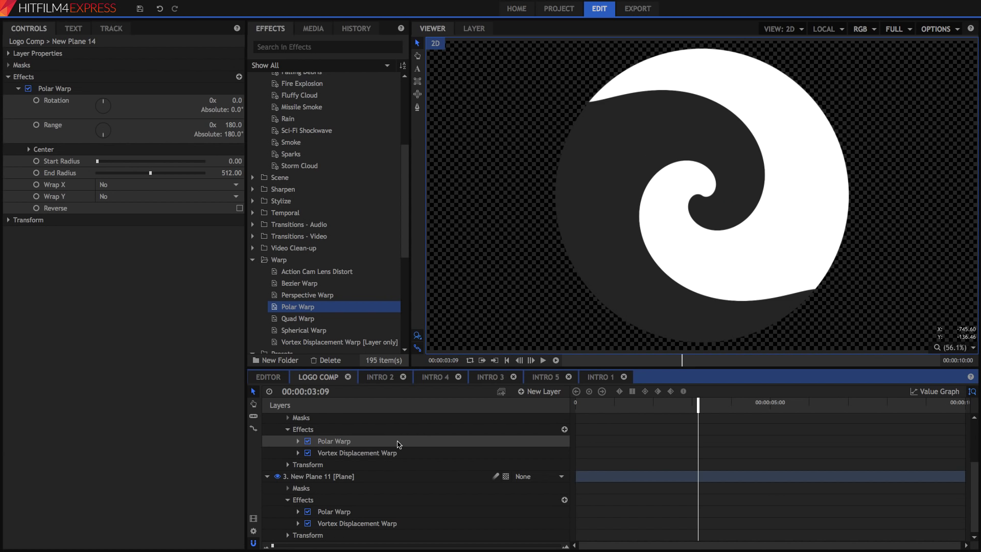
key(space)
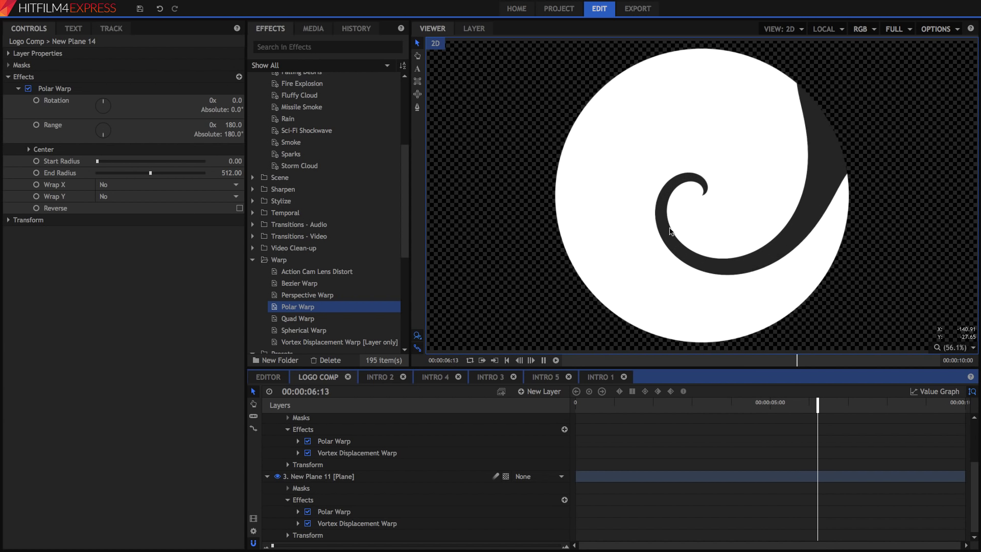
key(space)
scroll(349, 454, up, 1)
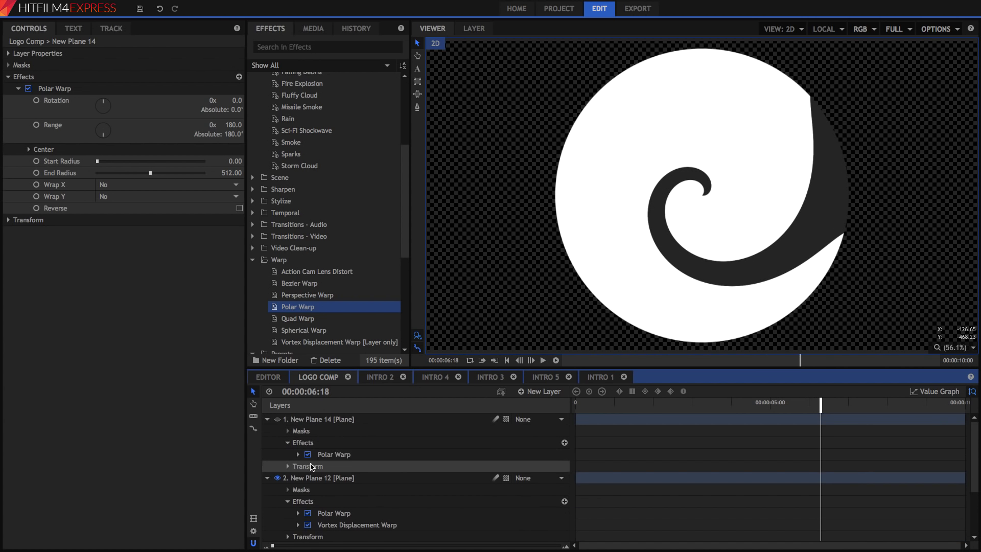
scroll(349, 456, up, 3)
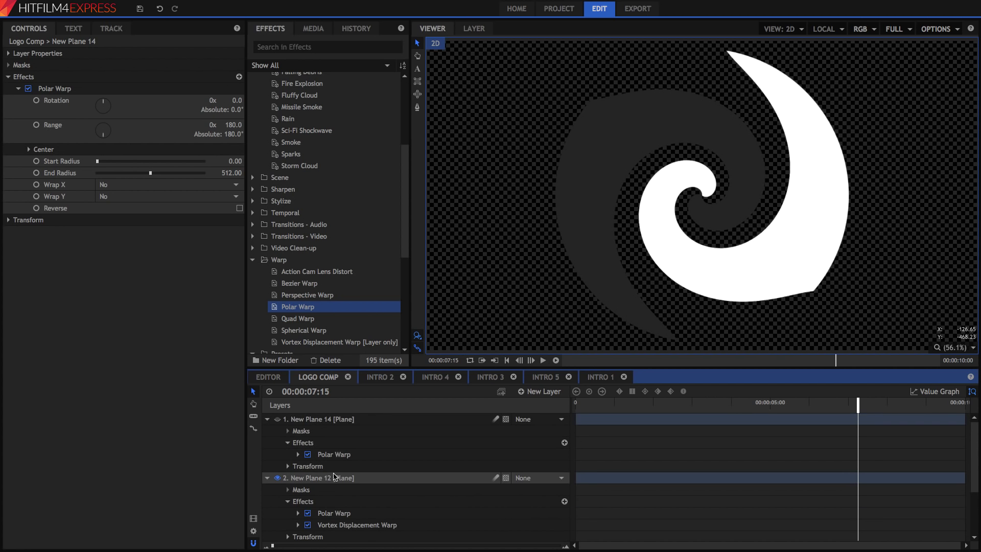
Change New Plane 11's colour from dark grey to black and preview the swirl at 00:00:01:46.
right_click(334, 478)
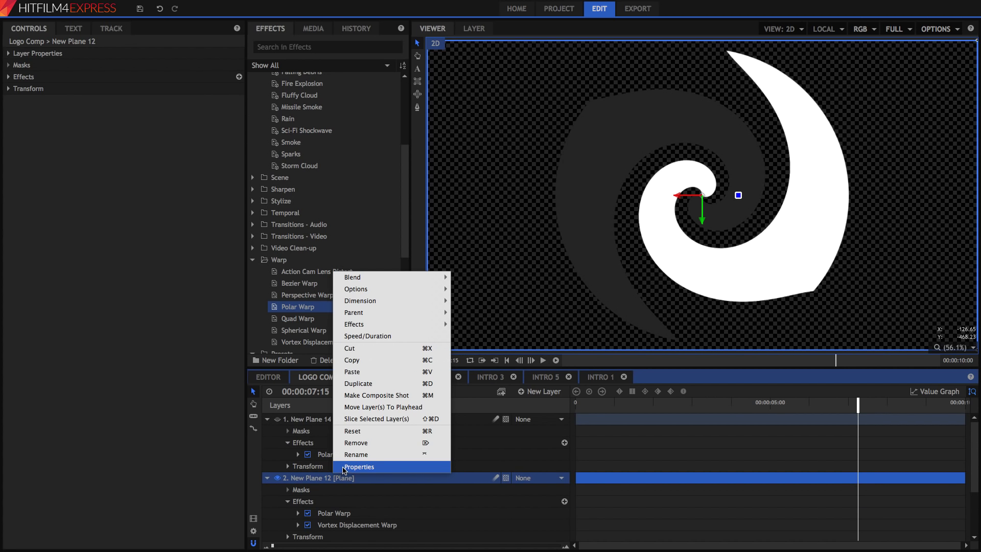
click(327, 485)
scroll(327, 485, down, 3)
right_click(339, 478)
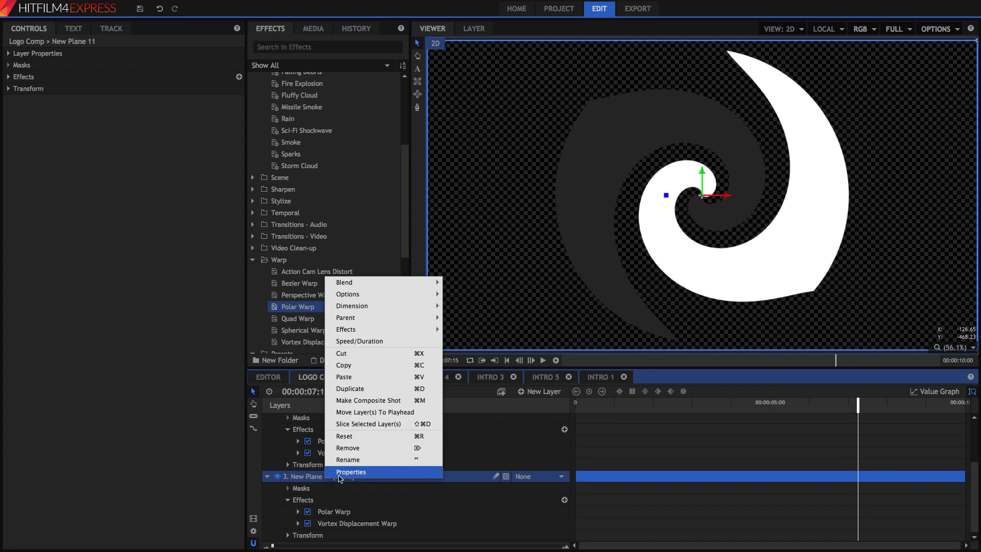
click(351, 472)
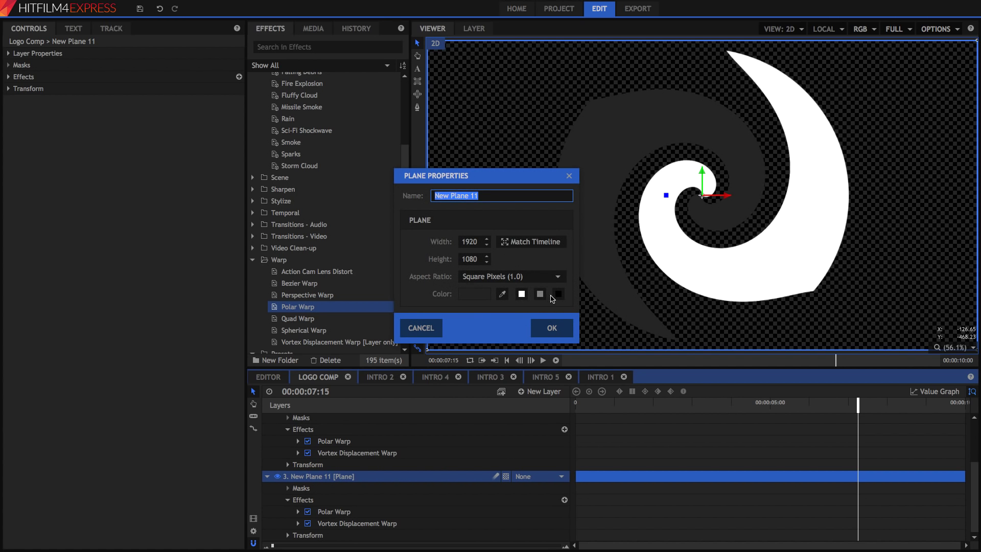
click(551, 329)
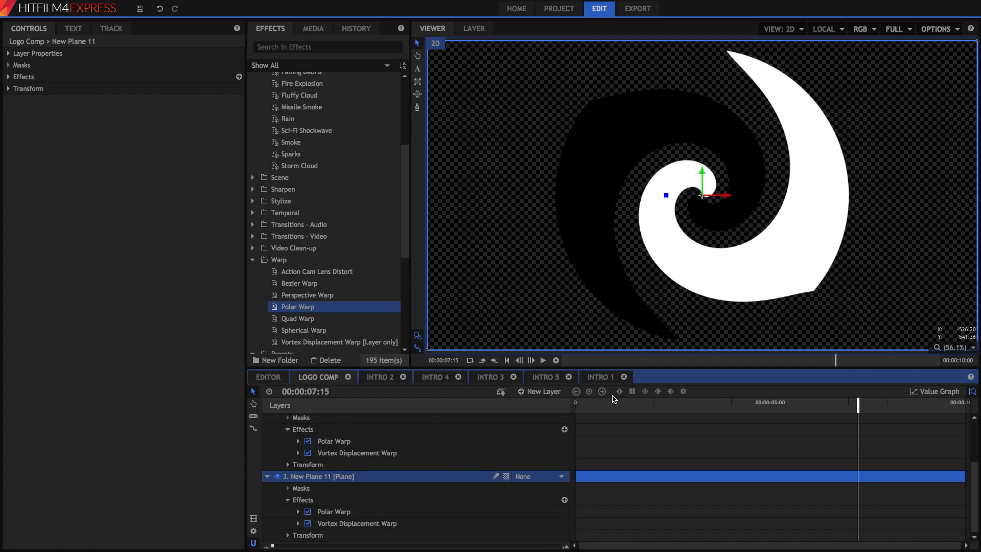
drag(621, 400, 645, 415)
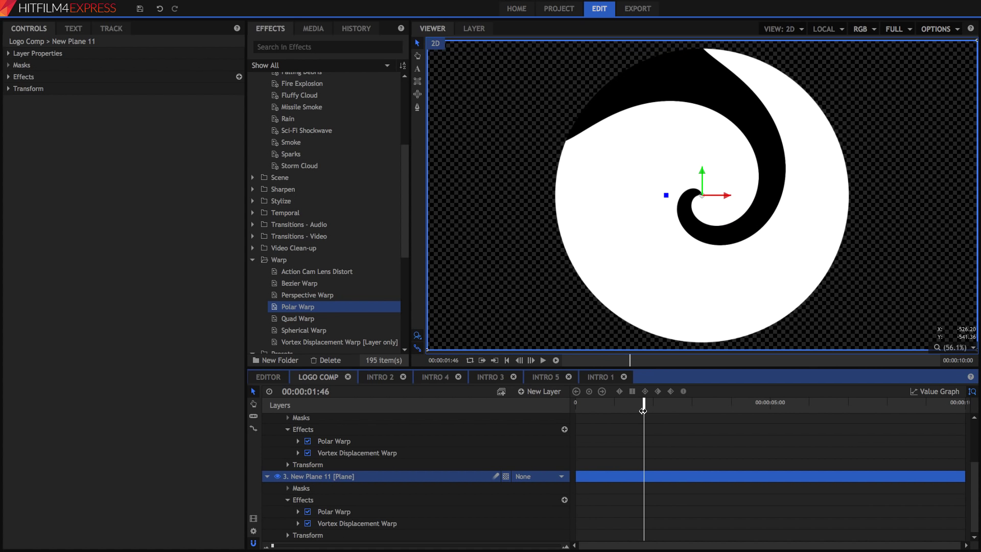